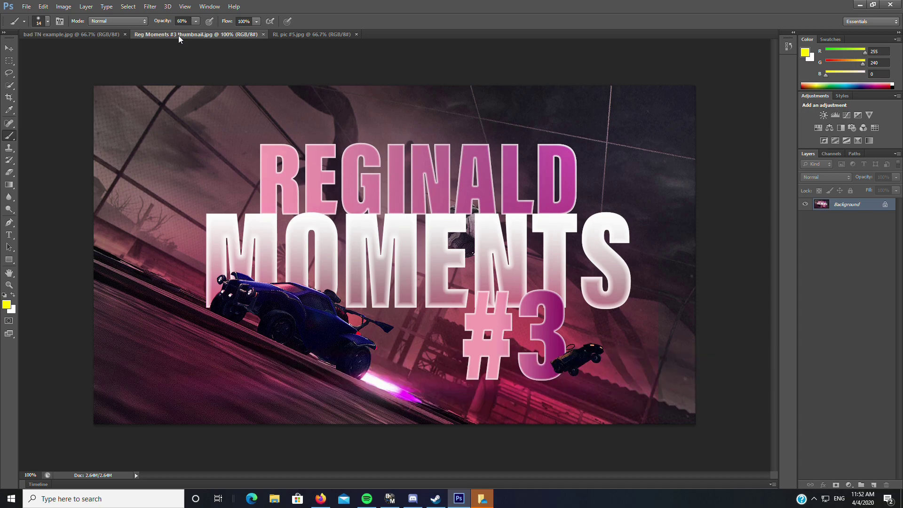
Bring the RL pic #5.jpg document, with the purple car in the blue arena, to the front
{"action": "left_click", "coordinate": [311, 35]}
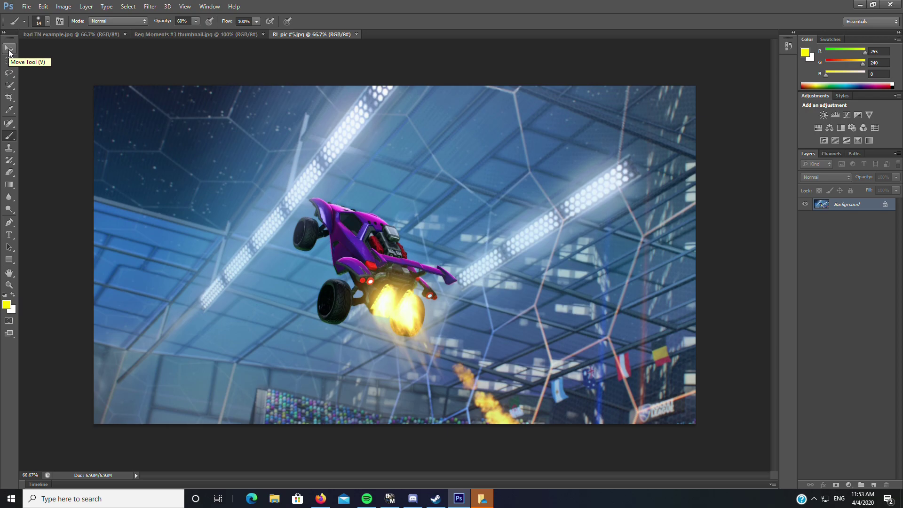
In Image Size, enter 300 pixels/inch resolution and 720 px height so width becomes 1280
{"action": "key", "text": "p"}
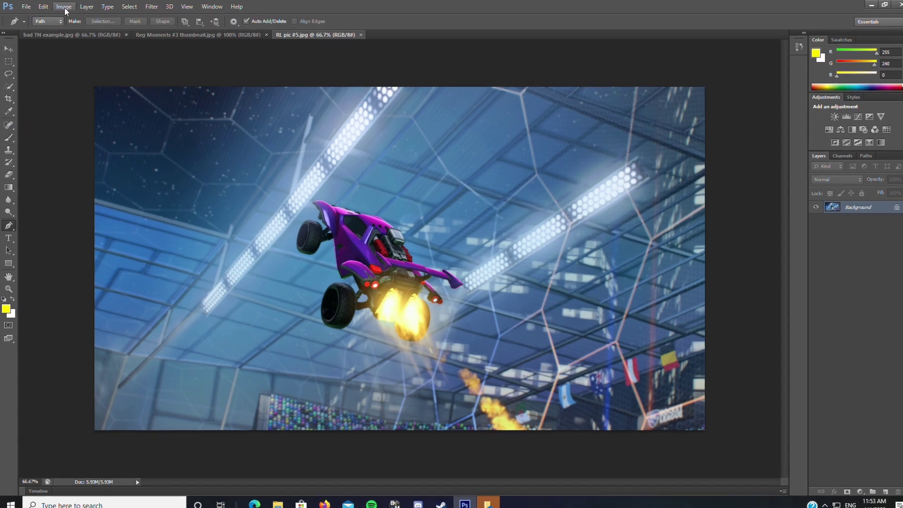
{"action": "left_click", "coordinate": [63, 7]}
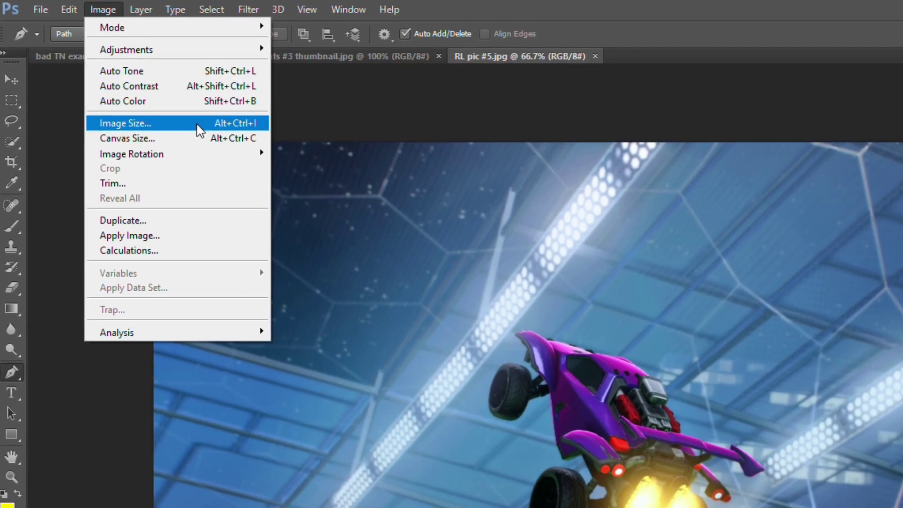
{"action": "left_click", "coordinate": [198, 128]}
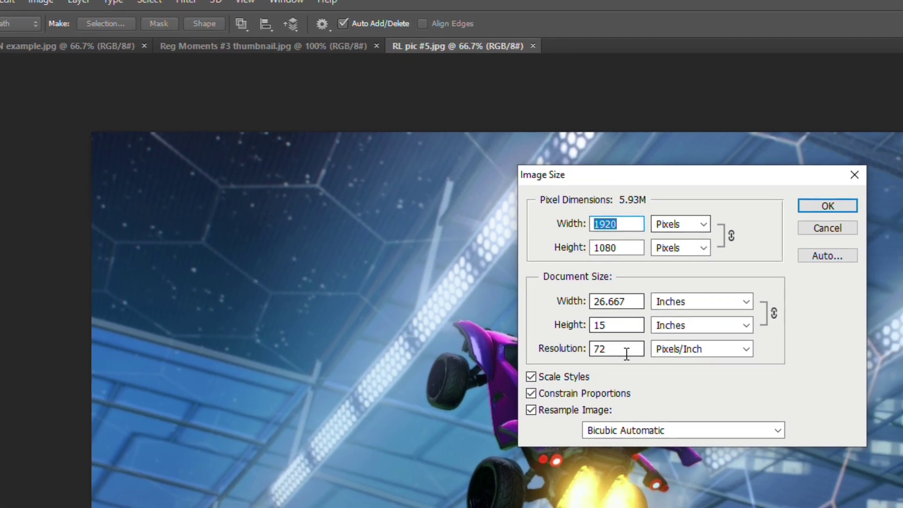
{"action": "double_click", "coordinate": [628, 353]}
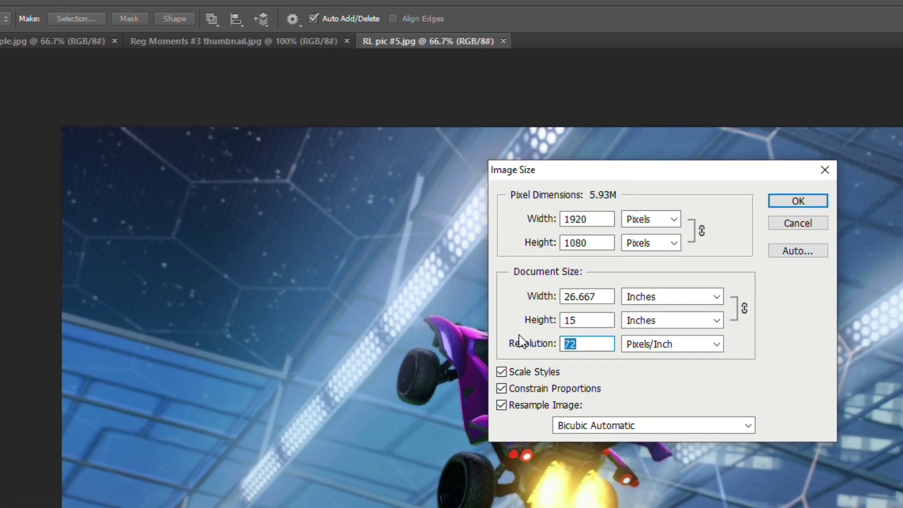
{"action": "type", "text": "300"}
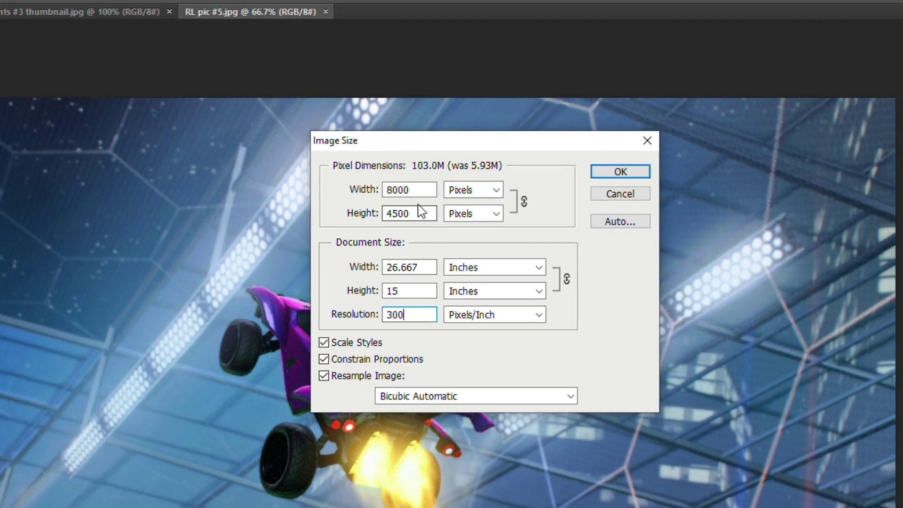
{"action": "double_click", "coordinate": [465, 223]}
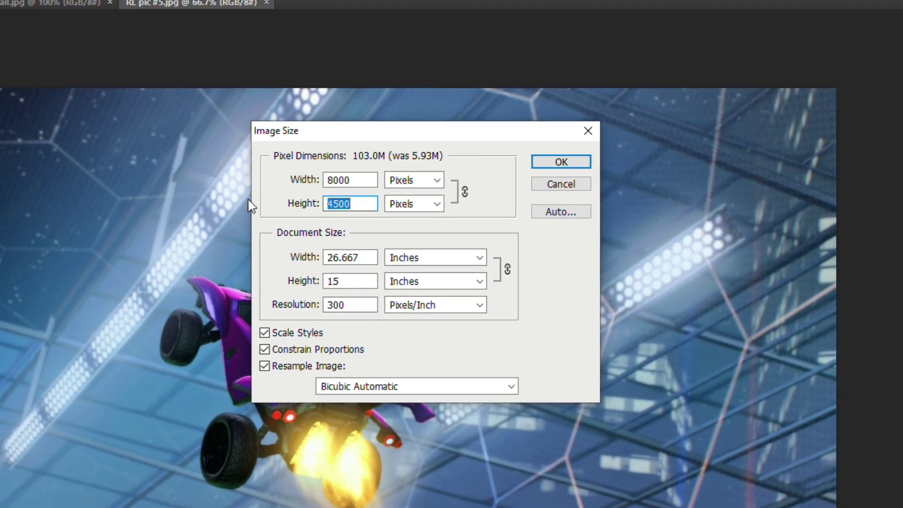
{"action": "type", "text": "128"}
{"action": "key", "text": "BackSpace"}
{"action": "key", "text": "BackSpace"}
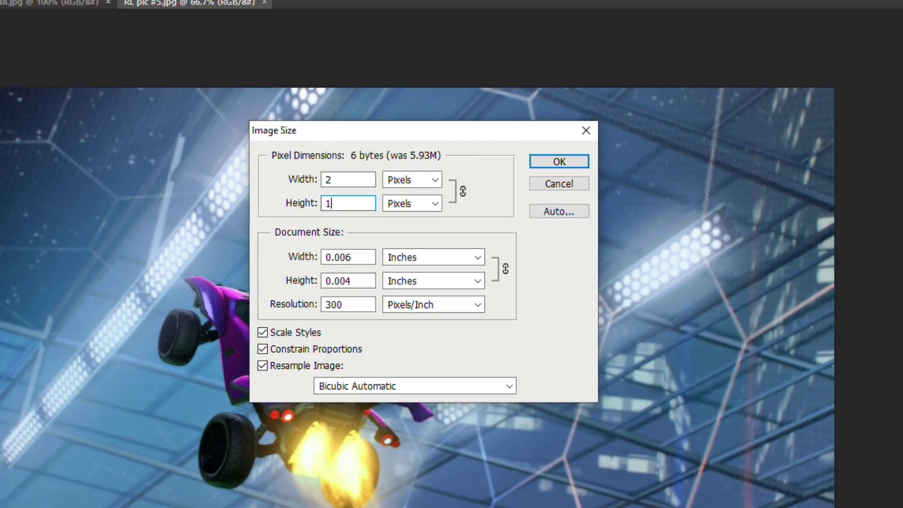
{"action": "key", "text": "BackSpace"}
{"action": "type", "text": "720"}
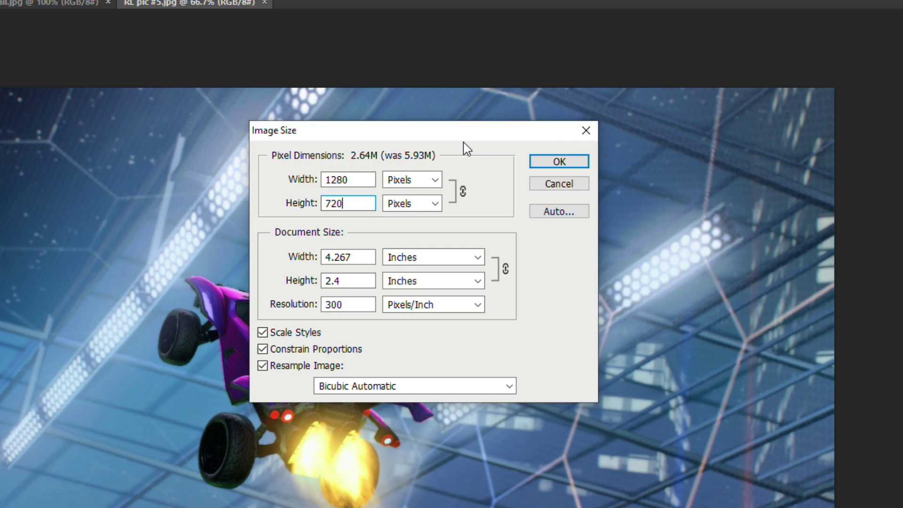
Apply the 1280×720 image size and frame the car's front end for pen tracing
{"action": "left_click", "coordinate": [566, 165]}
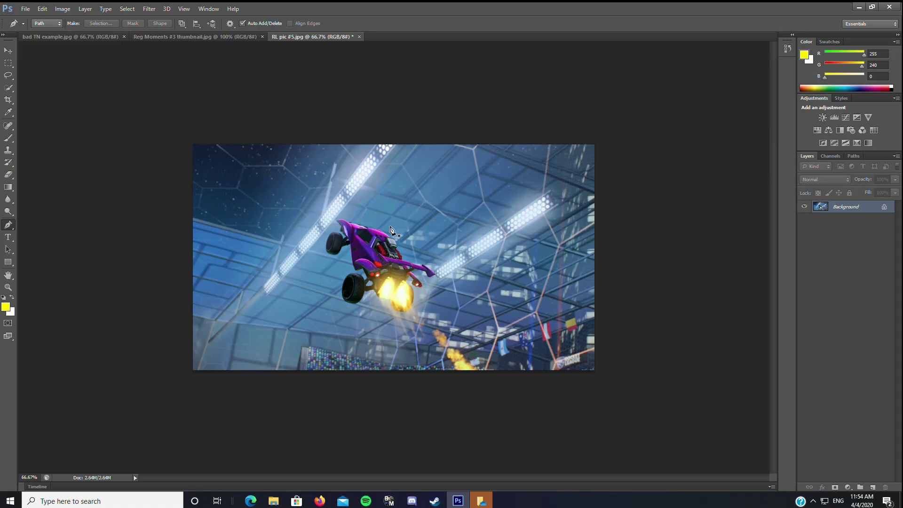
{"action": "scroll", "coordinate": [391, 228], "scroll_direction": "up", "scroll_amount": 6}
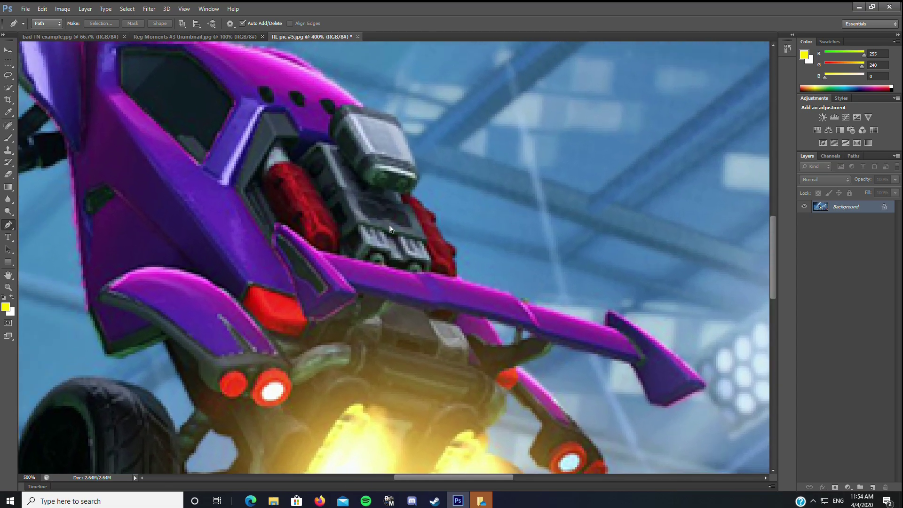
{"action": "scroll", "coordinate": [391, 226], "scroll_direction": "down", "scroll_amount": 1}
{"action": "key", "text": "h"}
{"action": "left_click_drag", "start_coordinate": [382, 219], "coordinate": [467, 304]}
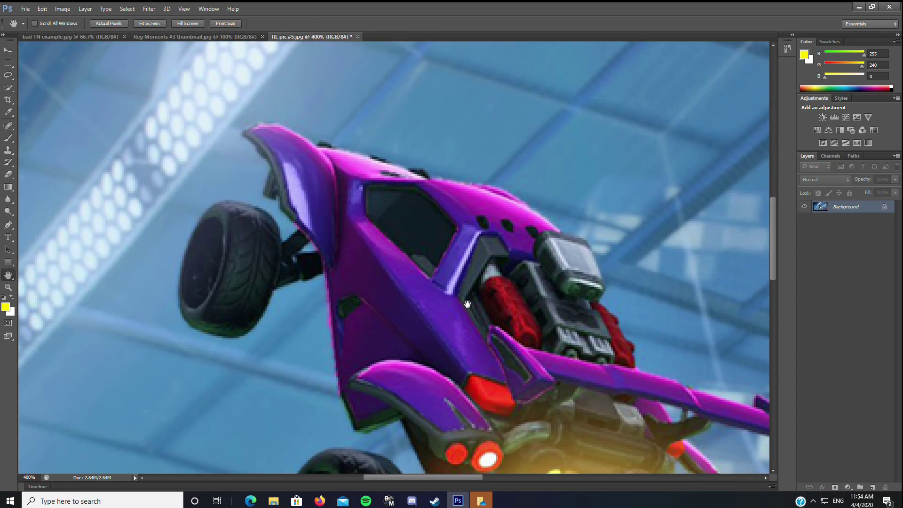
{"action": "key", "text": "p"}
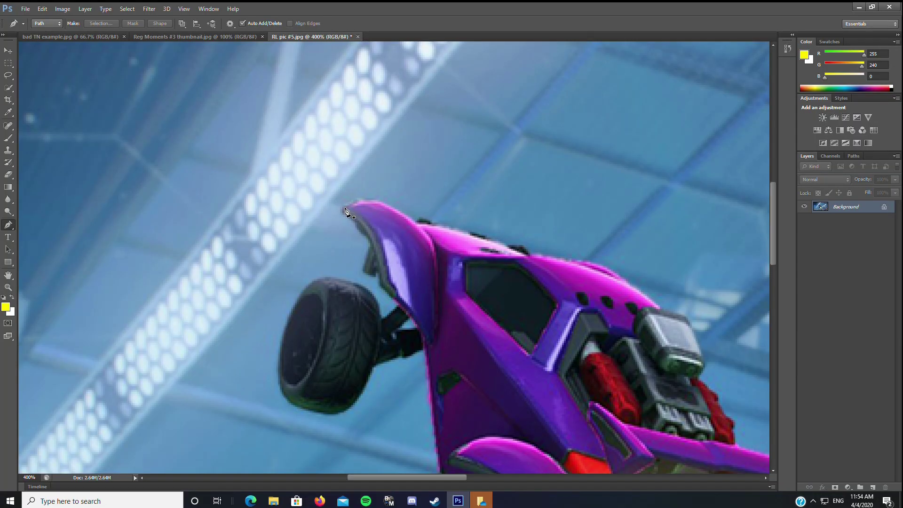
Start the pen path at the car's front tip and trace along its top edge
{"action": "left_click", "coordinate": [347, 208]}
{"action": "left_click", "coordinate": [358, 203]}
{"action": "left_click", "coordinate": [365, 202]}
{"action": "left_click", "coordinate": [381, 202]}
{"action": "left_click", "coordinate": [389, 205]}
{"action": "left_click", "coordinate": [399, 211]}
{"action": "left_click", "coordinate": [408, 217]}
{"action": "left_click", "coordinate": [416, 221]}
{"action": "left_click", "coordinate": [423, 219]}
{"action": "left_click", "coordinate": [430, 221]}
{"action": "left_click", "coordinate": [440, 226]}
{"action": "left_click", "coordinate": [450, 228]}
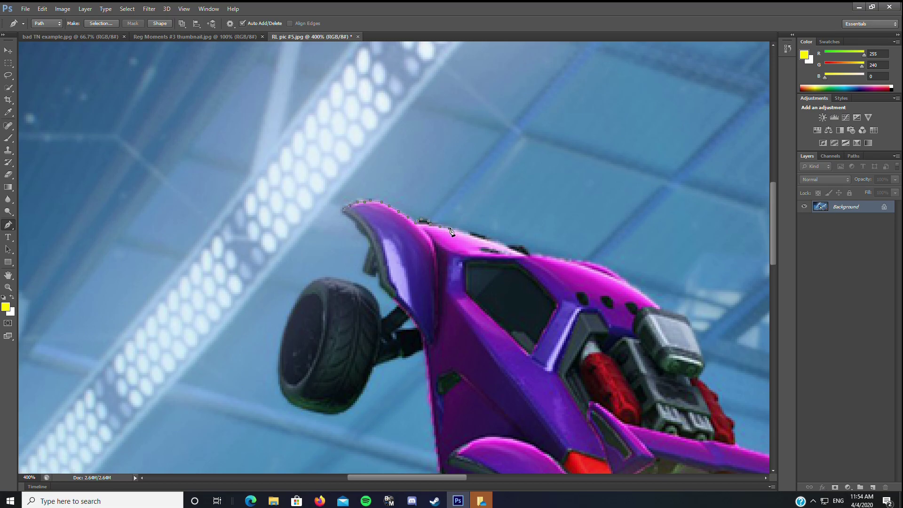
{"action": "left_click", "coordinate": [457, 230]}
{"action": "left_click", "coordinate": [480, 236]}
{"action": "left_click", "coordinate": [487, 238]}
{"action": "left_click", "coordinate": [497, 241]}
{"action": "left_click", "coordinate": [510, 246]}
{"action": "left_click", "coordinate": [515, 245]}
{"action": "left_click", "coordinate": [521, 245]}
{"action": "left_click", "coordinate": [529, 254]}
{"action": "left_click", "coordinate": [539, 257]}
{"action": "left_click", "coordinate": [550, 259]}
Continue the path down the grey engine box and the red part's edge
{"action": "left_click", "coordinate": [702, 367]}
{"action": "left_click", "coordinate": [715, 392]}
{"action": "left_click", "coordinate": [717, 396]}
{"action": "left_click", "coordinate": [720, 408]}
{"action": "left_click", "coordinate": [730, 419]}
{"action": "left_click", "coordinate": [734, 424]}
{"action": "left_click", "coordinate": [733, 433]}
{"action": "left_click", "coordinate": [734, 440]}
{"action": "left_click", "coordinate": [736, 446]}
Trace the spoiler's top edge, tip and right edge, then delete the misplaced anchor point
{"action": "key", "text": "space"}
{"action": "left_click_drag", "start_coordinate": [664, 414], "coordinate": [286, 224]}
{"action": "left_click", "coordinate": [413, 278]}
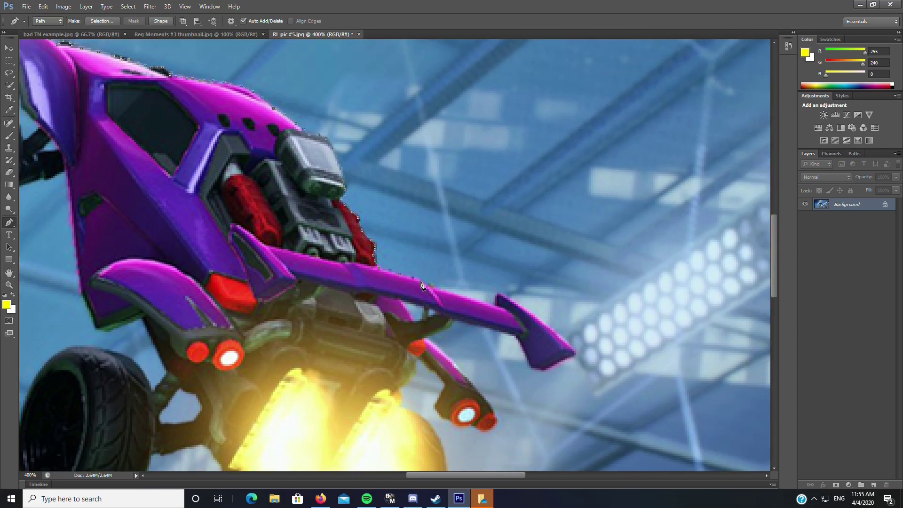
{"action": "left_click", "coordinate": [430, 286]}
{"action": "left_click", "coordinate": [453, 293]}
{"action": "left_click", "coordinate": [467, 298]}
{"action": "left_click", "coordinate": [480, 302]}
{"action": "left_click", "coordinate": [496, 295]}
{"action": "left_click", "coordinate": [513, 302]}
{"action": "left_click", "coordinate": [522, 308]}
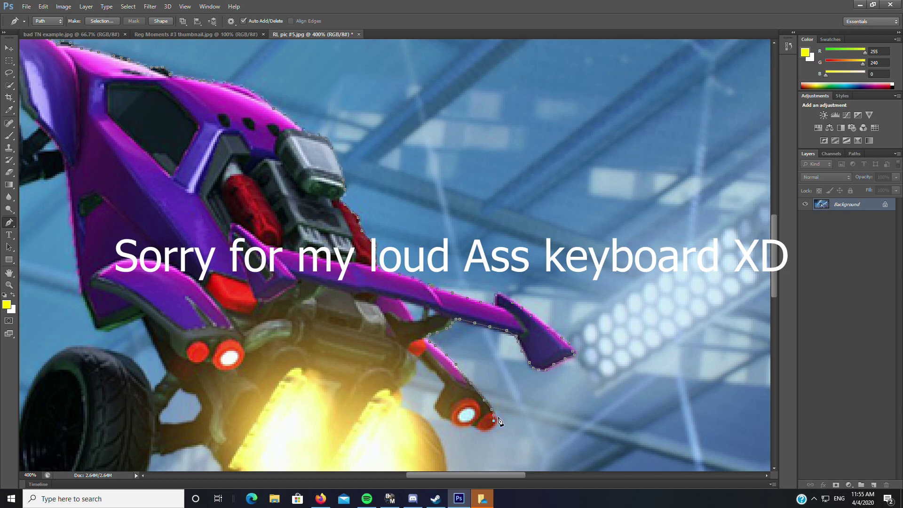
{"action": "right_click", "coordinate": [494, 421]}
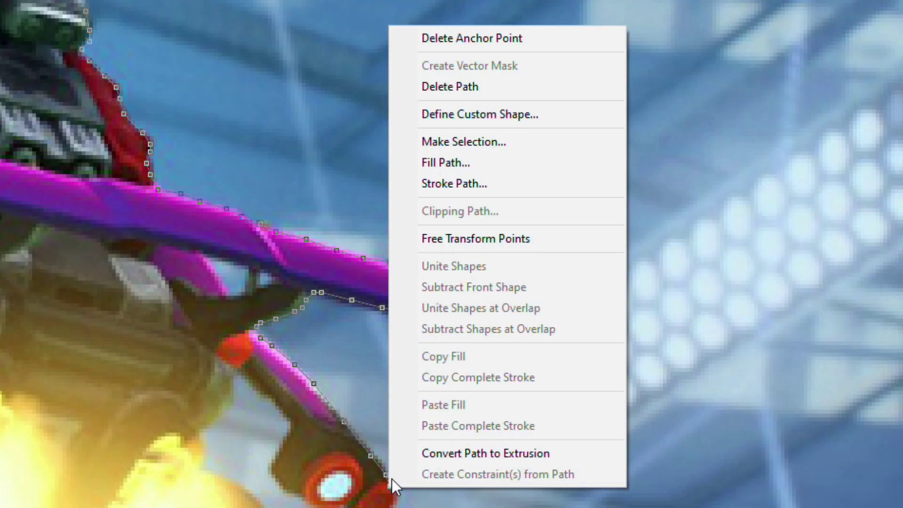
{"action": "left_click", "coordinate": [548, 46]}
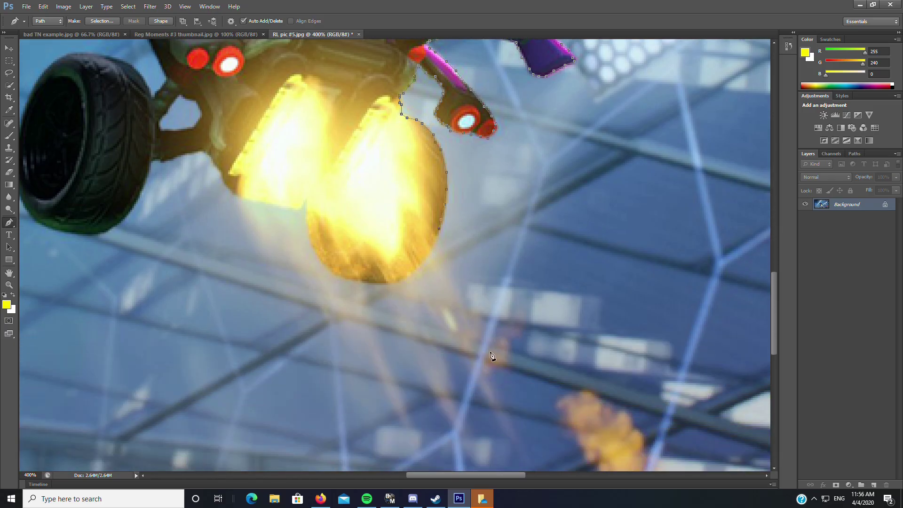
Trace the pen path down the exhaust flame's edge, deleting one stray anchor point
{"action": "scroll", "coordinate": [489, 358], "scroll_direction": "up", "scroll_amount": 1}
{"action": "left_click", "coordinate": [449, 244]}
{"action": "left_click", "coordinate": [461, 270]}
{"action": "left_click", "coordinate": [473, 296]}
{"action": "left_click", "coordinate": [479, 319]}
{"action": "right_click", "coordinate": [479, 324]}
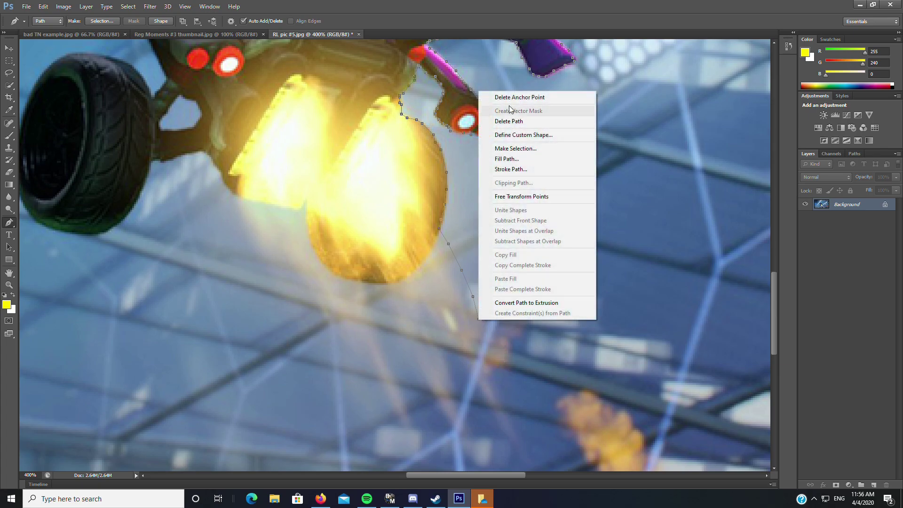
{"action": "left_click", "coordinate": [508, 95]}
{"action": "left_click", "coordinate": [492, 299]}
{"action": "left_click", "coordinate": [509, 317]}
{"action": "left_click", "coordinate": [512, 336]}
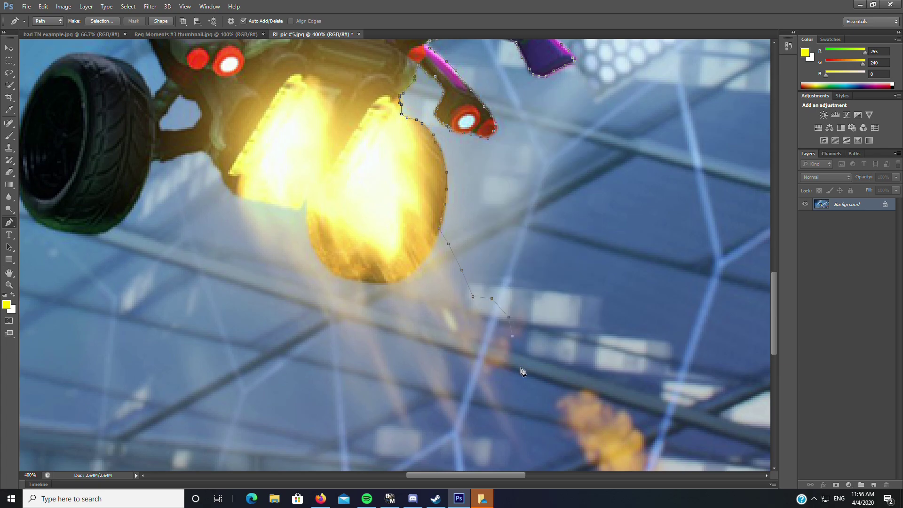
{"action": "left_click", "coordinate": [520, 364]}
{"action": "left_click", "coordinate": [523, 379]}
{"action": "left_click", "coordinate": [512, 394]}
Continue the outline down the flame trail and along the bottom of the flames
{"action": "scroll", "coordinate": [522, 413], "scroll_direction": "down", "scroll_amount": 3}
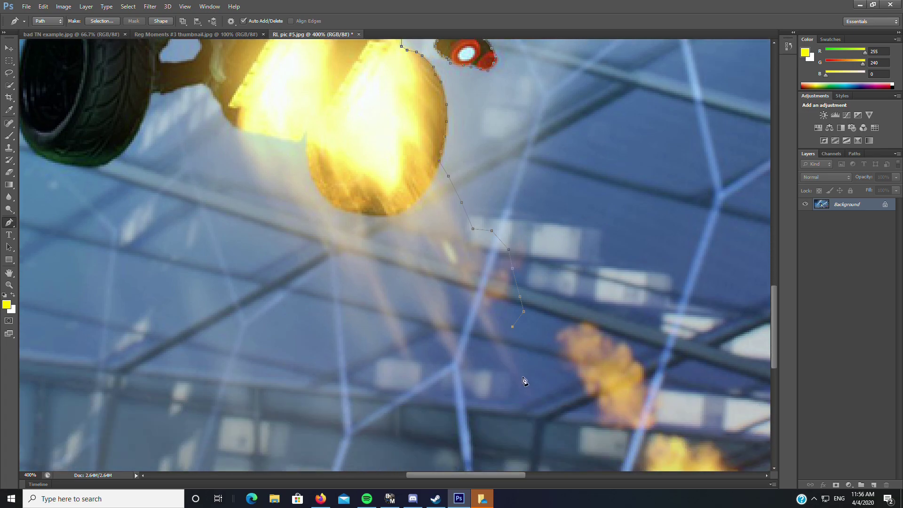
{"action": "left_click", "coordinate": [528, 326]}
{"action": "left_click", "coordinate": [539, 370]}
{"action": "left_click", "coordinate": [540, 393]}
{"action": "left_click", "coordinate": [535, 409]}
{"action": "left_click", "coordinate": [529, 415]}
{"action": "left_click", "coordinate": [499, 413]}
{"action": "left_click", "coordinate": [469, 409]}
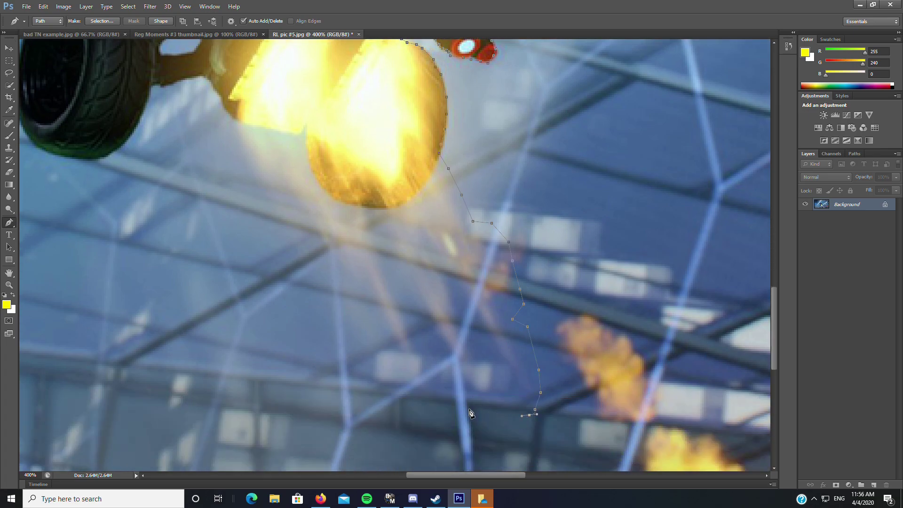
{"action": "left_click", "coordinate": [439, 409]}
{"action": "left_click", "coordinate": [418, 407]}
{"action": "left_click", "coordinate": [406, 404]}
{"action": "left_click", "coordinate": [385, 393]}
Trace the outline back up the other flame's side
{"action": "left_click", "coordinate": [368, 346]}
{"action": "left_click", "coordinate": [360, 308]}
{"action": "left_click", "coordinate": [356, 278]}
{"action": "left_click", "coordinate": [353, 267]}
{"action": "left_click", "coordinate": [315, 248]}
Extend the outline up toward the rear wheel and around its bottom edge
{"action": "scroll", "coordinate": [245, 231], "scroll_direction": "up", "scroll_amount": 5}
{"action": "left_click", "coordinate": [232, 275]}
{"action": "left_click", "coordinate": [224, 255]}
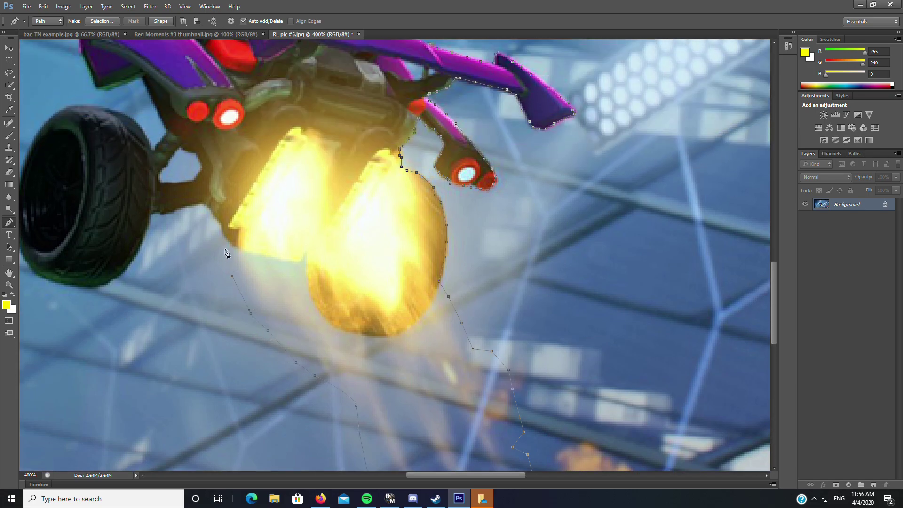
{"action": "left_click", "coordinate": [226, 237]}
{"action": "left_click", "coordinate": [219, 225]}
{"action": "left_click", "coordinate": [211, 213]}
{"action": "left_click", "coordinate": [208, 206]}
{"action": "left_click", "coordinate": [168, 217]}
{"action": "left_click", "coordinate": [157, 213]}
{"action": "left_click", "coordinate": [145, 250]}
{"action": "left_click", "coordinate": [134, 269]}
{"action": "left_click", "coordinate": [101, 292]}
{"action": "left_click", "coordinate": [70, 287]}
Trace up the rear wheel's left side and around its top-left edge
{"action": "left_click_drag", "start_coordinate": [41, 276], "coordinate": [323, 330]}
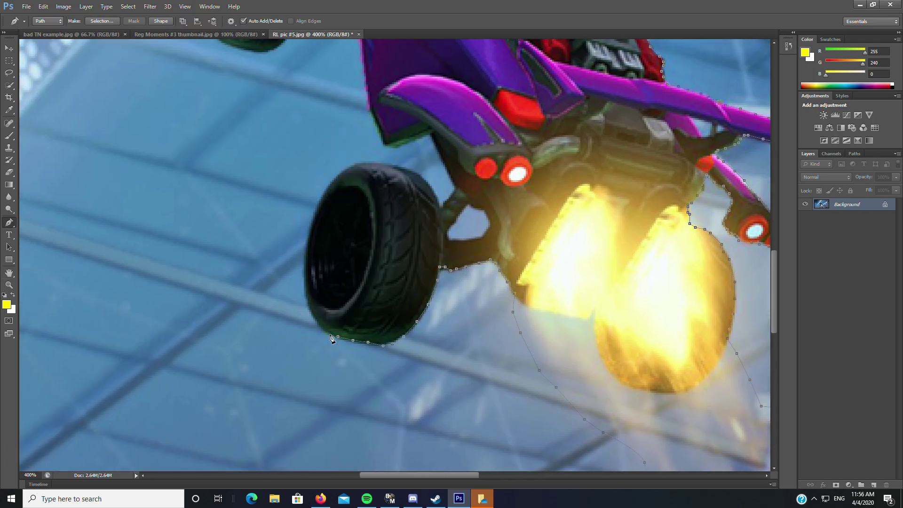
{"action": "left_click", "coordinate": [327, 330]}
{"action": "left_click", "coordinate": [316, 320]}
{"action": "left_click", "coordinate": [309, 305]}
{"action": "left_click", "coordinate": [307, 291]}
{"action": "left_click", "coordinate": [304, 276]}
{"action": "left_click", "coordinate": [305, 262]}
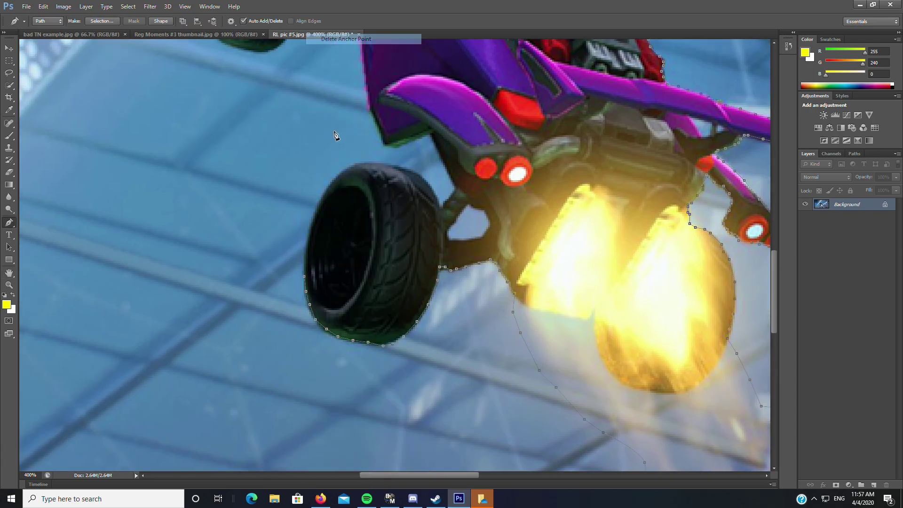
{"action": "left_click", "coordinate": [308, 243]}
{"action": "left_click", "coordinate": [313, 219]}
{"action": "left_click", "coordinate": [319, 202]}
{"action": "left_click", "coordinate": [329, 188]}
{"action": "left_click", "coordinate": [332, 182]}
{"action": "left_click", "coordinate": [340, 174]}
{"action": "left_click", "coordinate": [355, 165]}
{"action": "left_click", "coordinate": [368, 163]}
Outline the rear wheel's top-right edge and continue up the car's underside
{"action": "left_click", "coordinate": [384, 163]}
{"action": "left_click", "coordinate": [402, 165]}
{"action": "left_click", "coordinate": [423, 175]}
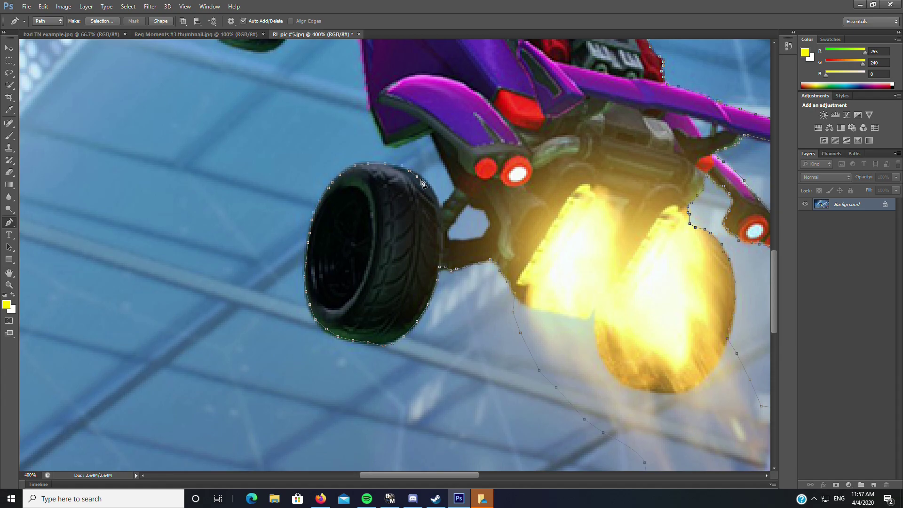
{"action": "left_click", "coordinate": [435, 192]}
{"action": "left_click", "coordinate": [438, 202]}
{"action": "left_click", "coordinate": [443, 208]}
{"action": "left_click", "coordinate": [448, 173]}
{"action": "left_click", "coordinate": [437, 149]}
{"action": "left_click", "coordinate": [430, 131]}
{"action": "left_click", "coordinate": [418, 138]}
{"action": "left_click", "coordinate": [396, 146]}
{"action": "left_click", "coordinate": [386, 144]}
Trace along the top and outer edge of the front wheel to close the path
{"action": "scroll", "coordinate": [386, 146], "scroll_direction": "up", "scroll_amount": 5}
{"action": "left_click", "coordinate": [371, 299]}
{"action": "scroll", "coordinate": [370, 282], "scroll_direction": "up", "scroll_amount": 3}
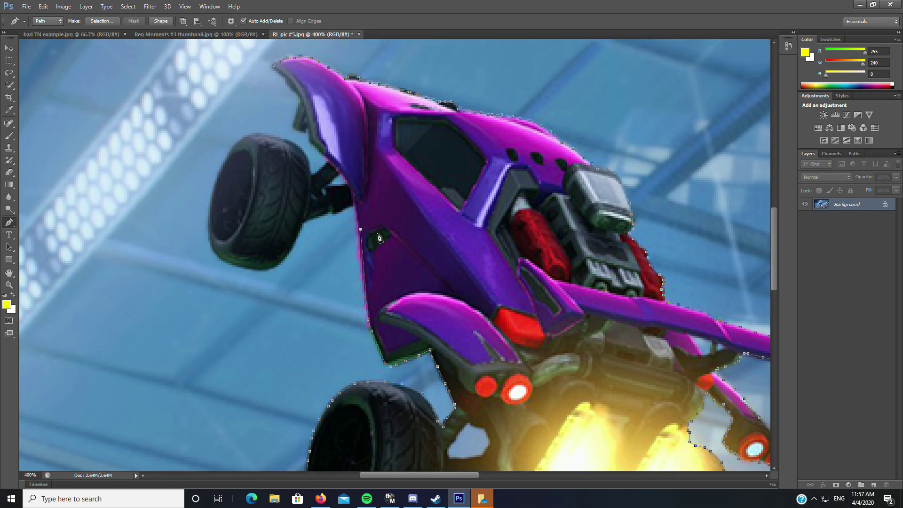
{"action": "left_click", "coordinate": [356, 280]}
{"action": "left_click", "coordinate": [342, 284]}
{"action": "left_click", "coordinate": [332, 288]}
{"action": "left_click", "coordinate": [315, 291]}
{"action": "left_click", "coordinate": [307, 295]}
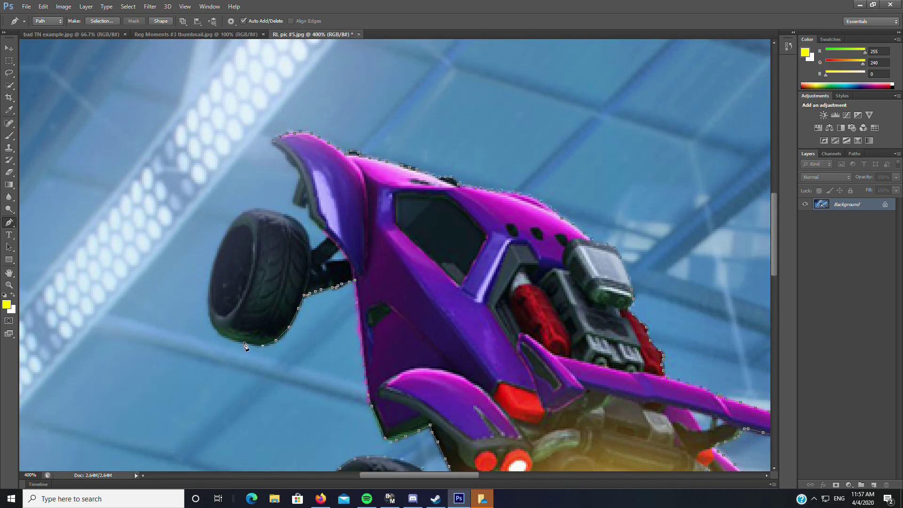
{"action": "mouse_move", "coordinate": [244, 344]}
{"action": "left_mouse_down"}
{"action": "mouse_move", "coordinate": [208, 295]}
{"action": "mouse_move", "coordinate": [230, 226]}
{"action": "mouse_move", "coordinate": [254, 210]}
{"action": "mouse_move", "coordinate": [299, 224]}
{"action": "mouse_move", "coordinate": [287, 222]}
{"action": "mouse_move", "coordinate": [302, 262]}
{"action": "left_mouse_up"}
Bring up the closed car path's options and dismiss them without changes
{"action": "right_click", "coordinate": [310, 201]}
{"action": "key", "text": "Escape"}
{"action": "scroll", "coordinate": [524, 341], "scroll_direction": "down", "scroll_amount": 2}
{"action": "scroll", "coordinate": [523, 341], "scroll_direction": "up", "scroll_amount": 2}
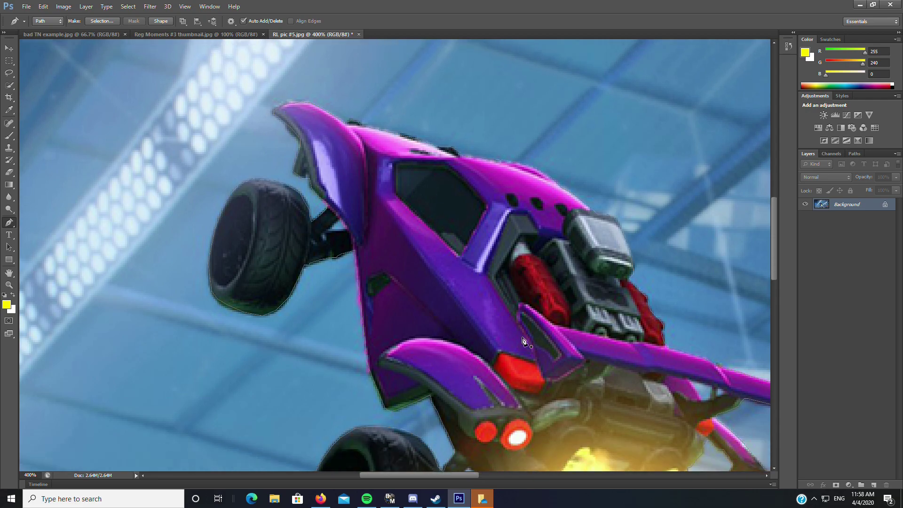
Convert the closed car path into a selection with 0-pixel feather and open its Layer Via Copy menu
{"action": "right_click", "coordinate": [488, 75]}
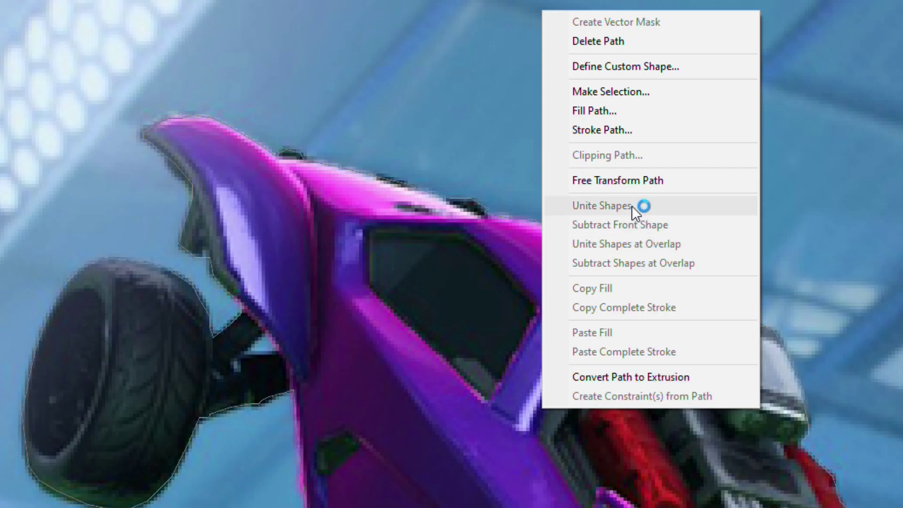
{"action": "left_click", "coordinate": [653, 90]}
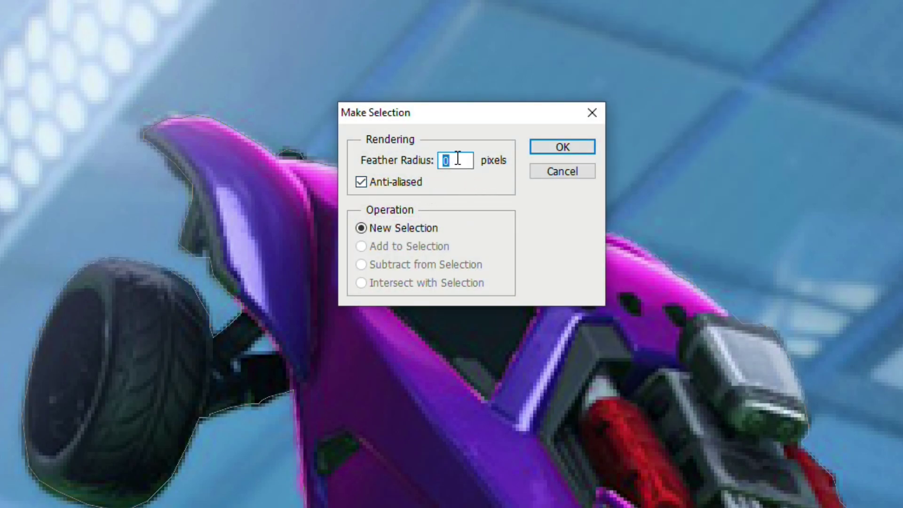
{"action": "left_click", "coordinate": [556, 145]}
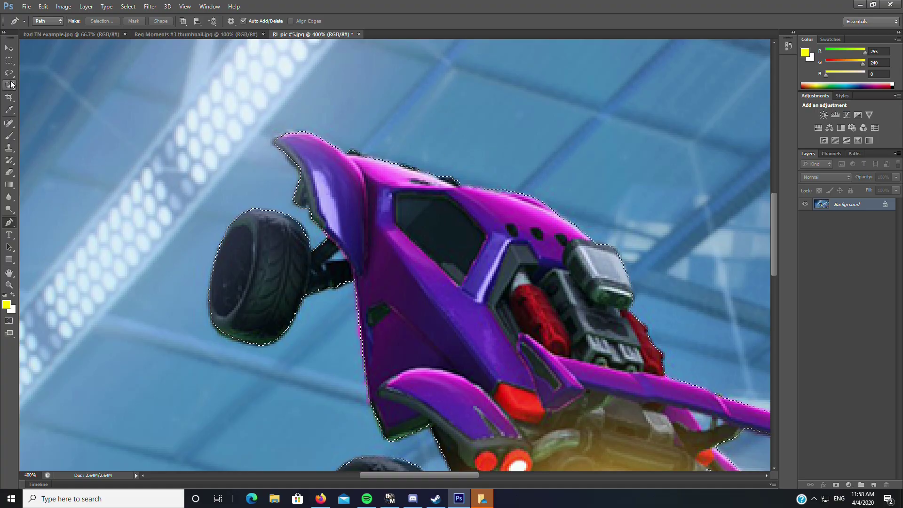
{"action": "left_click", "coordinate": [10, 62]}
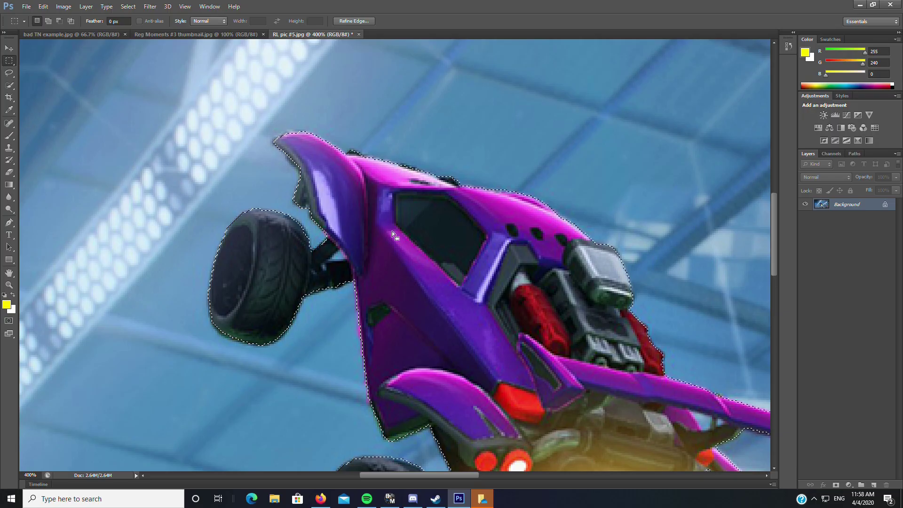
{"action": "right_click", "coordinate": [444, 225]}
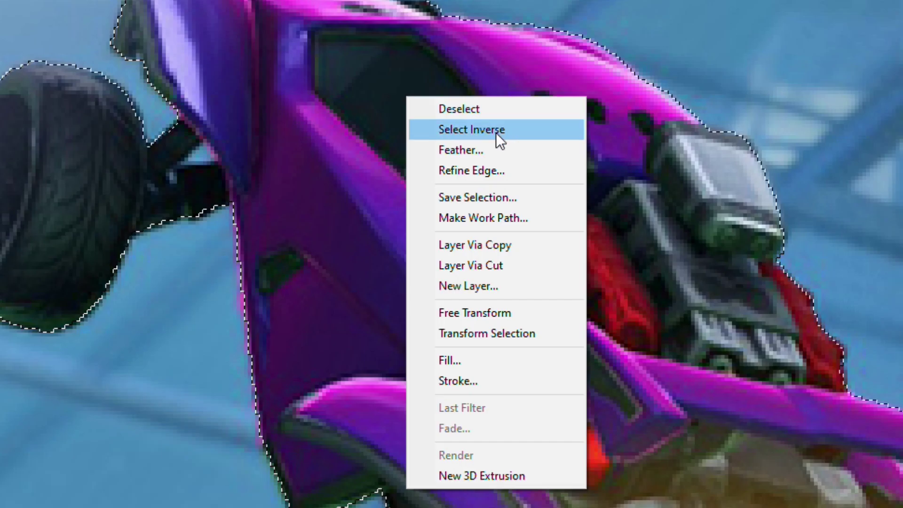
{"action": "left_click", "coordinate": [506, 244]}
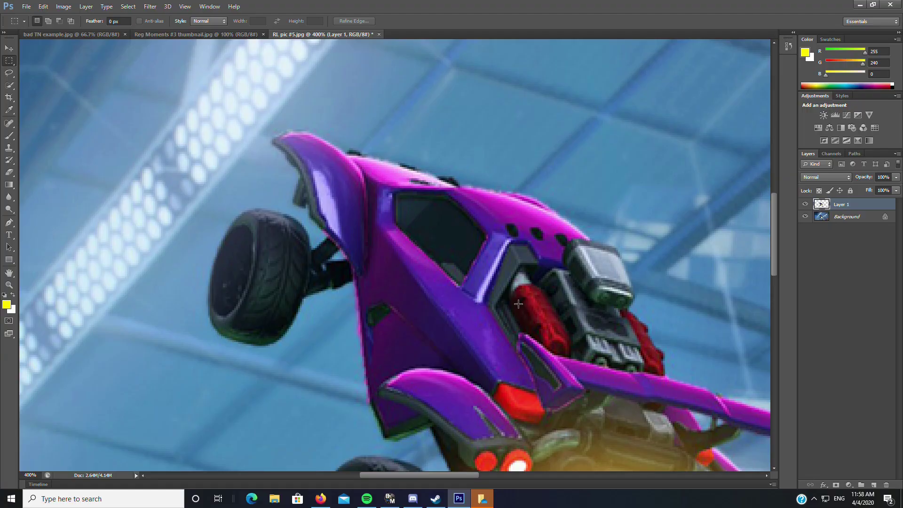
{"action": "left_click", "coordinate": [855, 219]}
{"action": "left_click", "coordinate": [849, 208]}
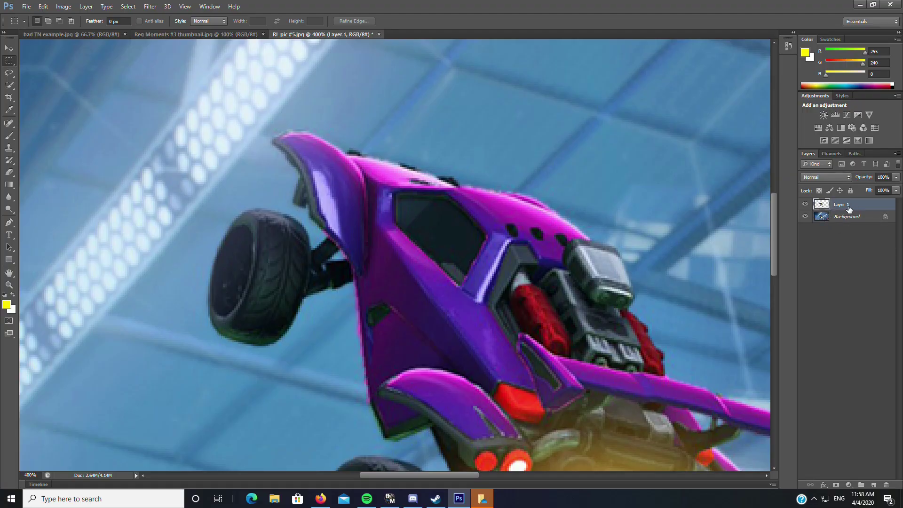
{"action": "left_click", "coordinate": [805, 217]}
{"action": "scroll", "coordinate": [586, 232], "scroll_direction": "down", "scroll_amount": 3}
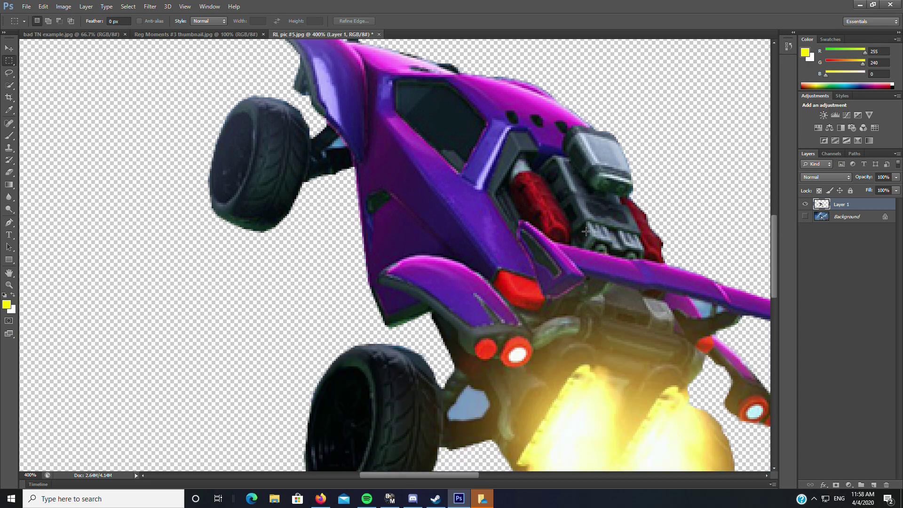
{"action": "scroll", "coordinate": [593, 235], "scroll_direction": "down", "scroll_amount": 4}
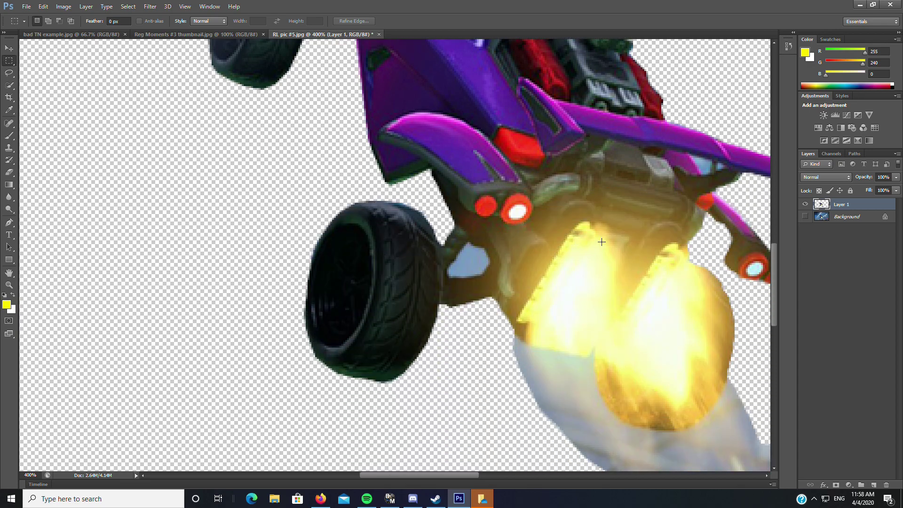
{"action": "scroll", "coordinate": [601, 243], "scroll_direction": "down", "scroll_amount": 2}
{"action": "scroll", "coordinate": [600, 242], "scroll_direction": "up", "scroll_amount": 2}
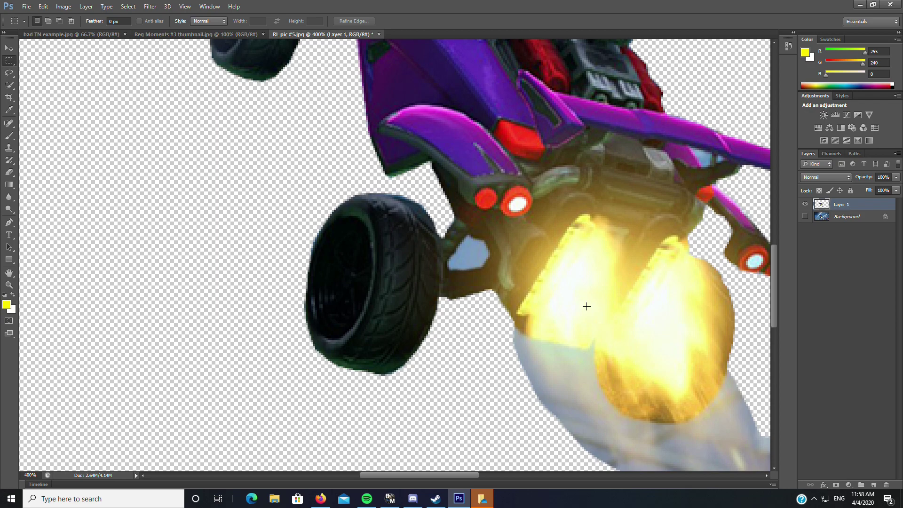
{"action": "scroll", "coordinate": [611, 292], "scroll_direction": "down", "scroll_amount": 3}
{"action": "scroll", "coordinate": [673, 297], "scroll_direction": "up", "scroll_amount": 4}
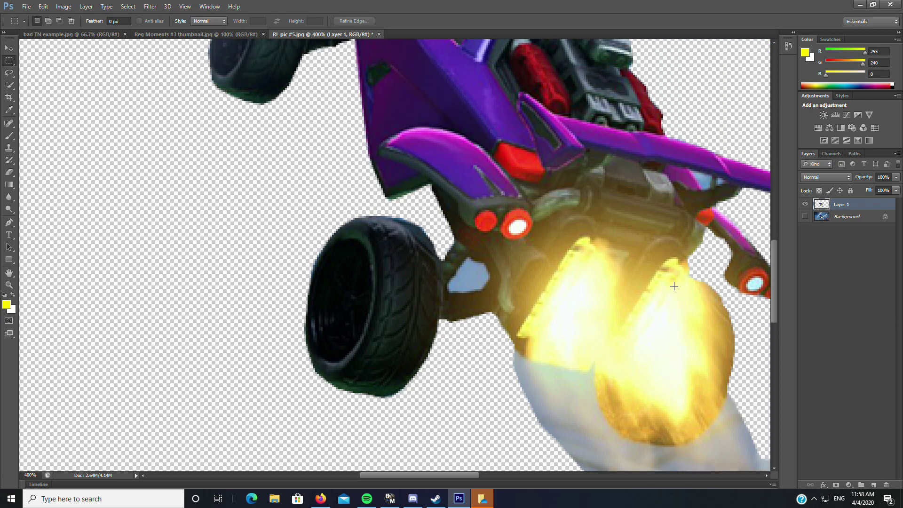
{"action": "scroll", "coordinate": [674, 286], "scroll_direction": "up", "scroll_amount": 5}
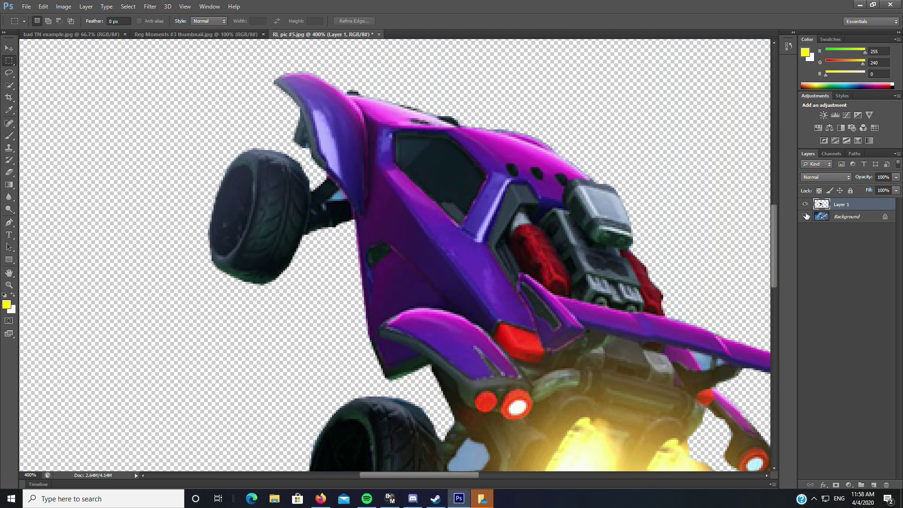
{"action": "left_click", "coordinate": [806, 217]}
{"action": "scroll", "coordinate": [576, 259], "scroll_direction": "down", "scroll_amount": 4}
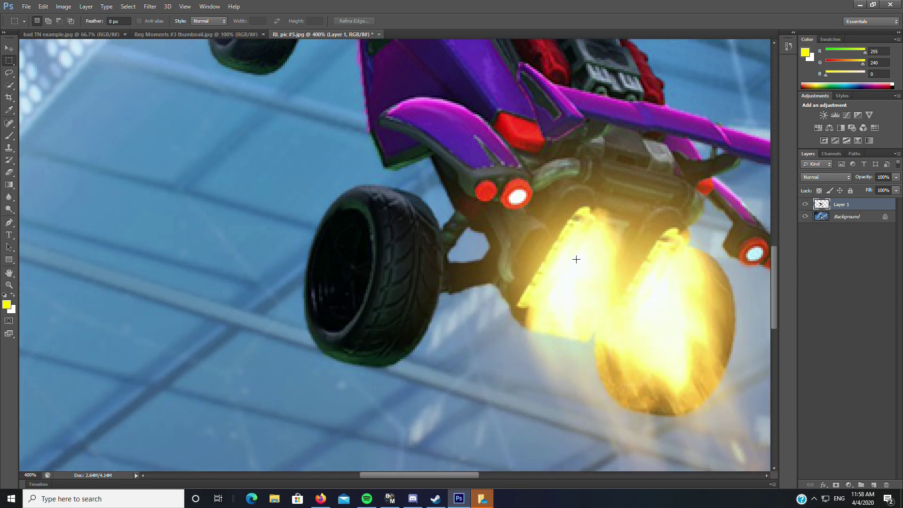
{"action": "scroll", "coordinate": [577, 259], "scroll_direction": "down", "scroll_amount": 3}
{"action": "left_click_drag", "start_coordinate": [461, 475], "coordinate": [519, 475]}
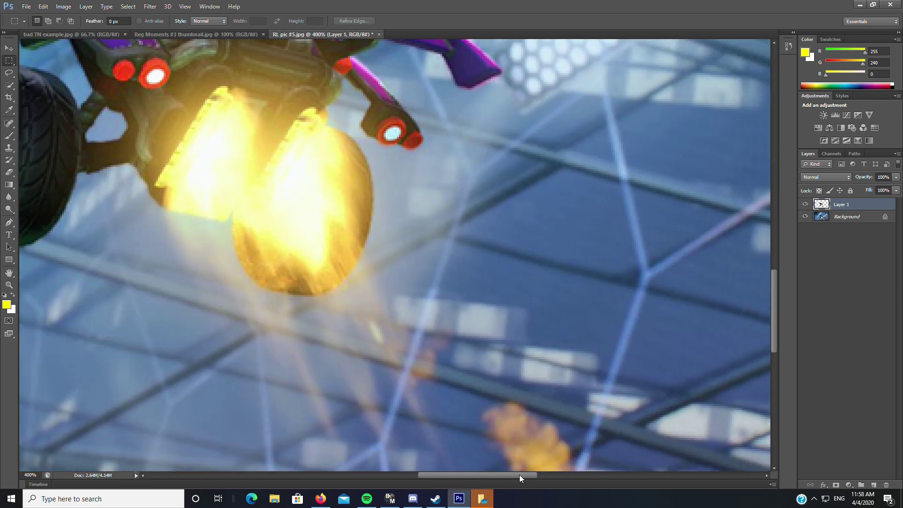
{"action": "key", "text": "h"}
{"action": "left_click_drag", "start_coordinate": [487, 272], "coordinate": [367, 220]}
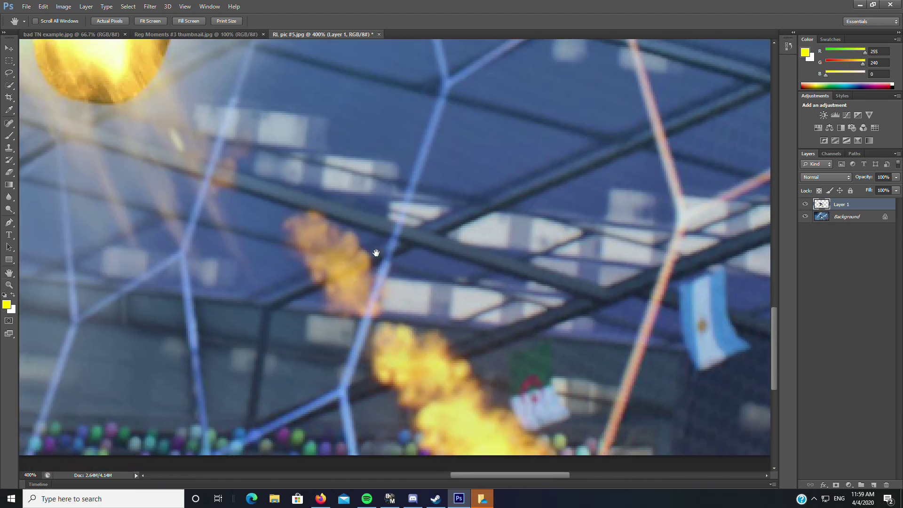
Place Pen anchor points along the background flame trails
{"action": "key", "text": "p"}
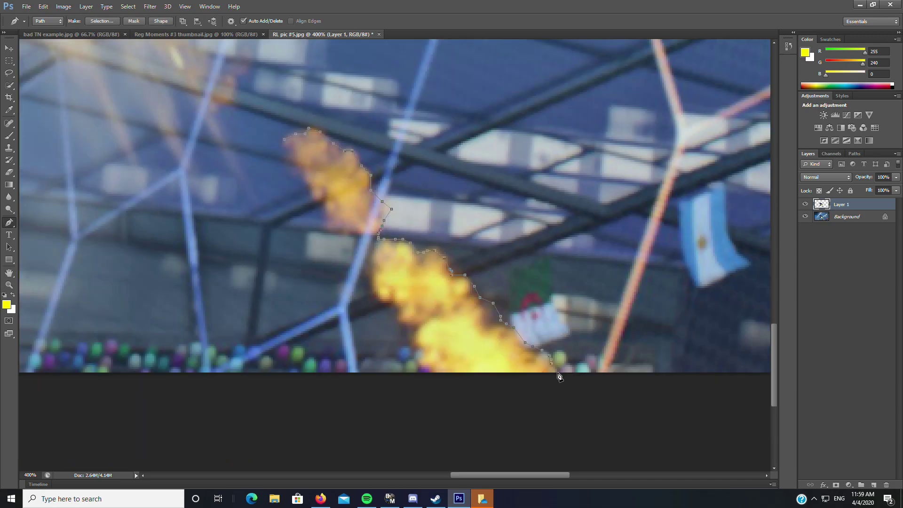
{"action": "left_click", "coordinate": [520, 405]}
{"action": "left_click", "coordinate": [478, 397]}
{"action": "left_click", "coordinate": [444, 391]}
{"action": "left_click", "coordinate": [423, 386]}
{"action": "scroll", "coordinate": [465, 343], "scroll_direction": "up", "scroll_amount": 3}
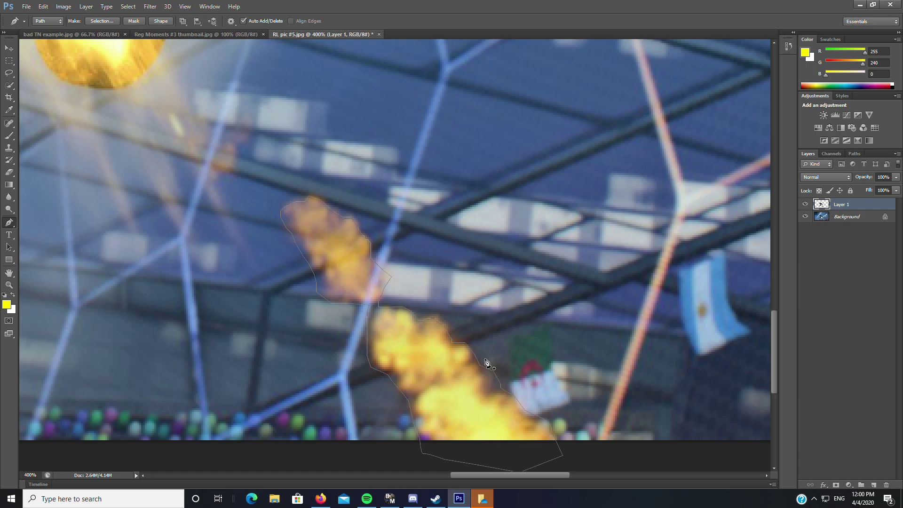
Convert the flame trail path into a selection with zero feather
{"action": "right_click", "coordinate": [435, 352]}
{"action": "left_click", "coordinate": [484, 177]}
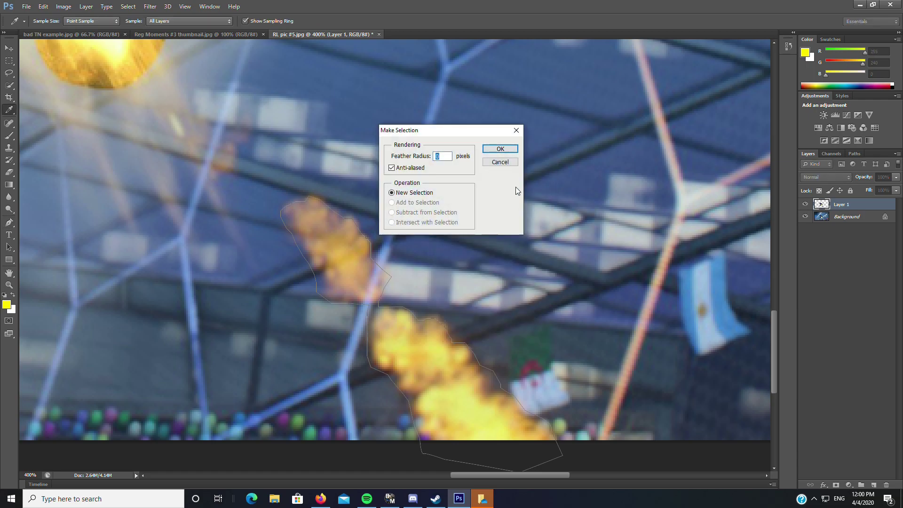
{"action": "left_click", "coordinate": [500, 149]}
Use Layer Via Copy to copy the flame trail selection from the Background onto Layer 2
{"action": "key", "text": "m"}
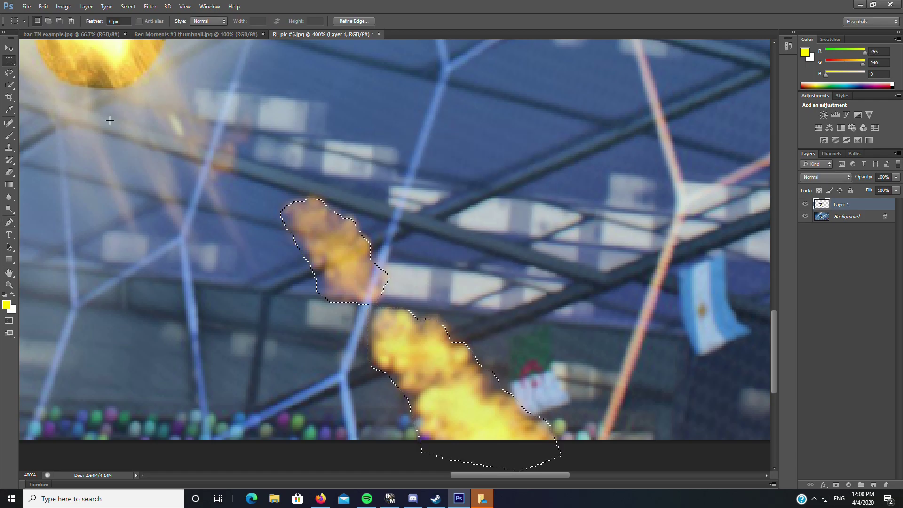
{"action": "right_click", "coordinate": [439, 357]}
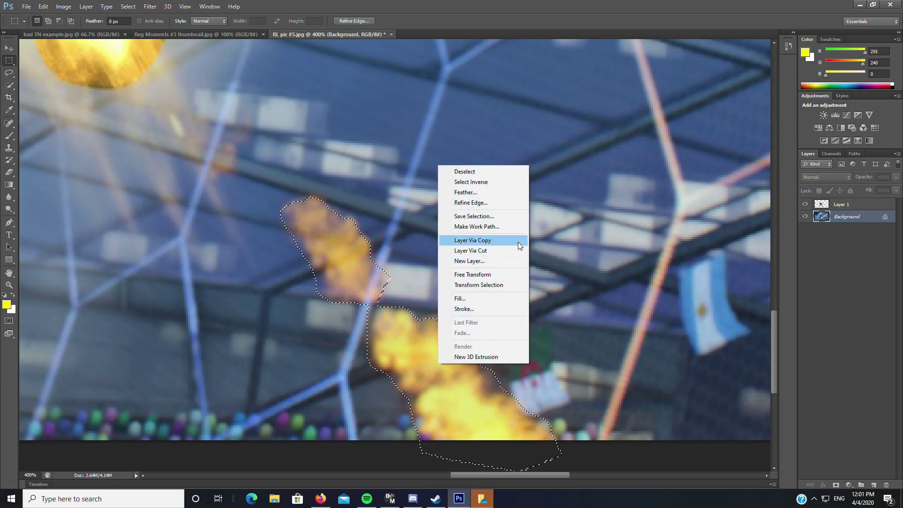
{"action": "left_click", "coordinate": [518, 241]}
Move Layer 2 above Layer 1 and rename Layer 1 to 'Car'
{"action": "left_click_drag", "start_coordinate": [840, 218], "coordinate": [840, 204]}
{"action": "scroll", "coordinate": [475, 328], "scroll_direction": "up", "scroll_amount": 3}
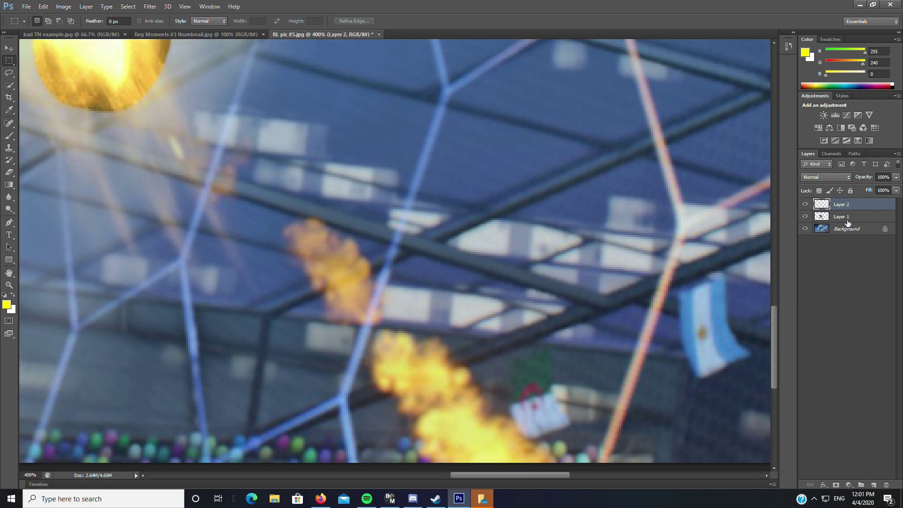
{"action": "left_click", "coordinate": [844, 220]}
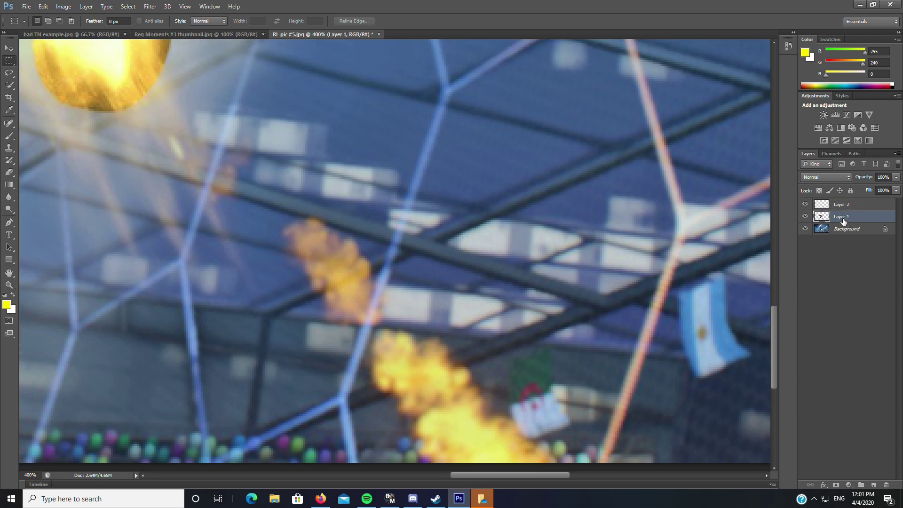
{"action": "double_click", "coordinate": [843, 217]}
{"action": "type", "text": "Car"}
{"action": "key", "text": "Return"}
Rename Layer 2 to 'Boost' and zoom the view out to 100%
{"action": "double_click", "coordinate": [841, 205]}
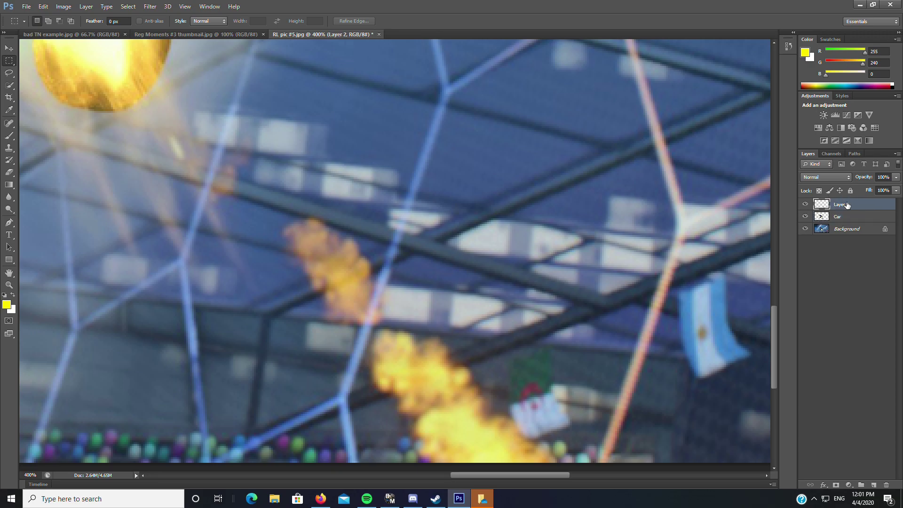
{"action": "type", "text": "Boost"}
{"action": "key", "text": "Return"}
{"action": "scroll", "coordinate": [528, 480], "scroll_direction": "up", "scroll_amount": 6}
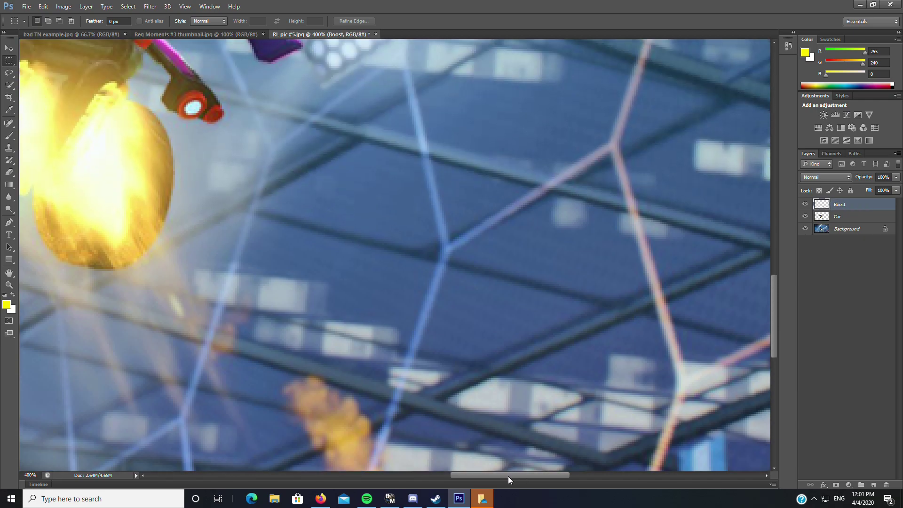
{"action": "left_click_drag", "start_coordinate": [508, 476], "coordinate": [433, 475]}
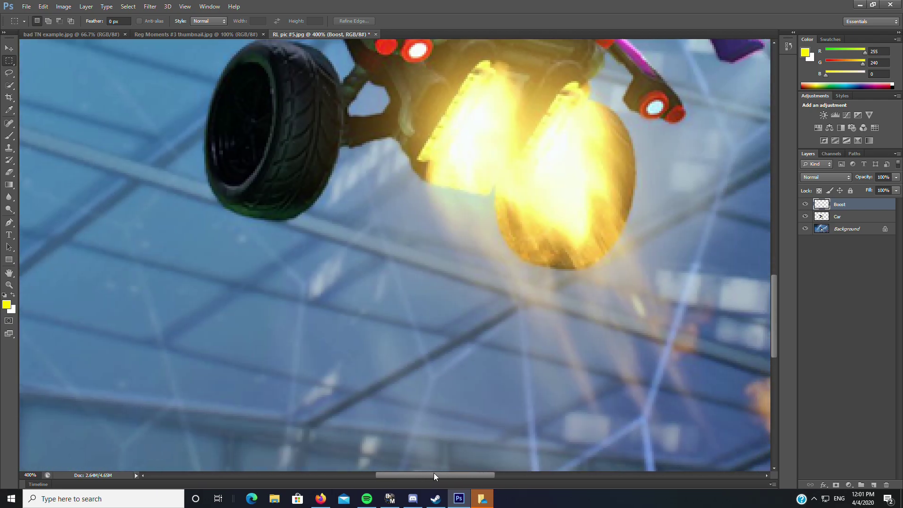
{"action": "scroll", "coordinate": [528, 358], "scroll_direction": "down", "scroll_amount": 5}
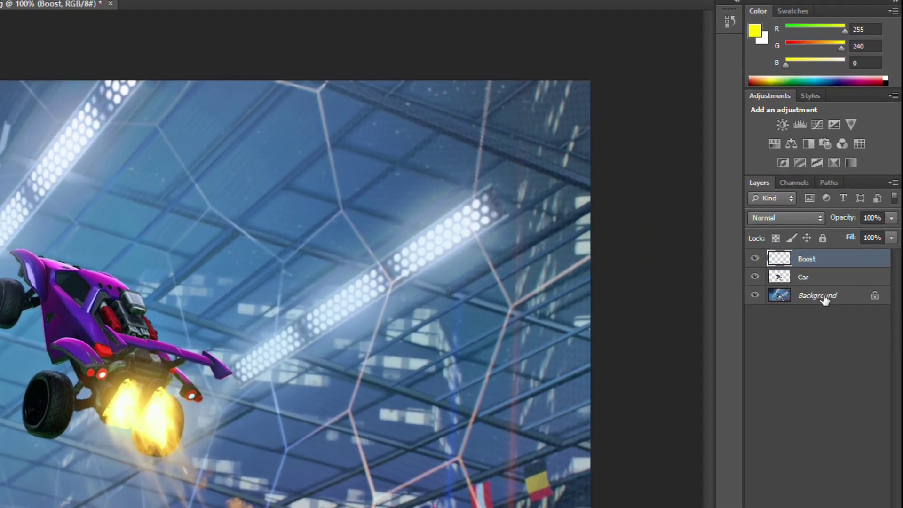
Add a Hue/Saturation adjustment above the Background with Saturation -45 and Lightness -23
{"action": "left_click", "coordinate": [861, 229]}
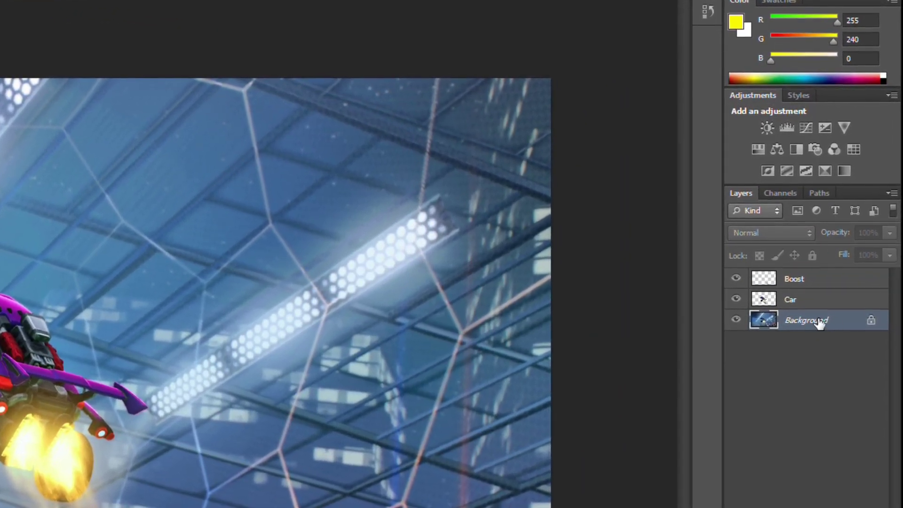
{"action": "left_click", "coordinate": [759, 147]}
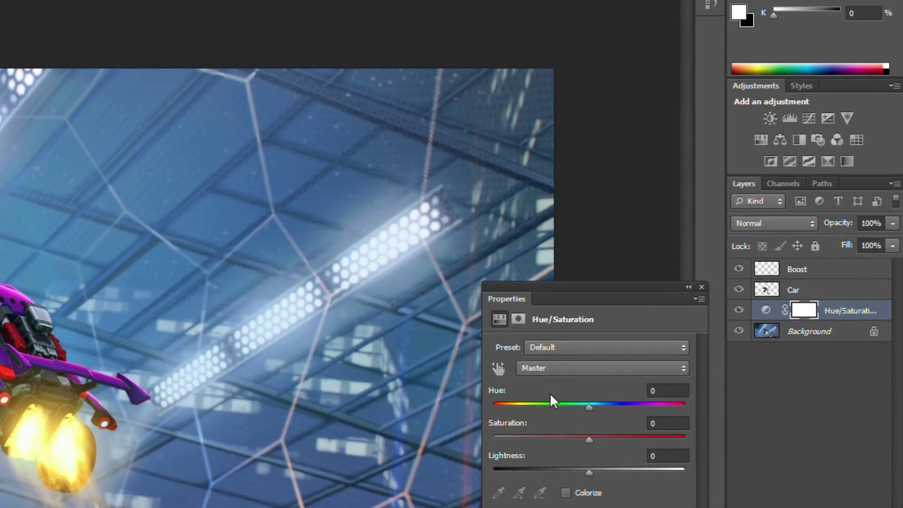
{"action": "left_click_drag", "start_coordinate": [589, 441], "coordinate": [550, 439]}
{"action": "left_click_drag", "start_coordinate": [591, 465], "coordinate": [569, 464]}
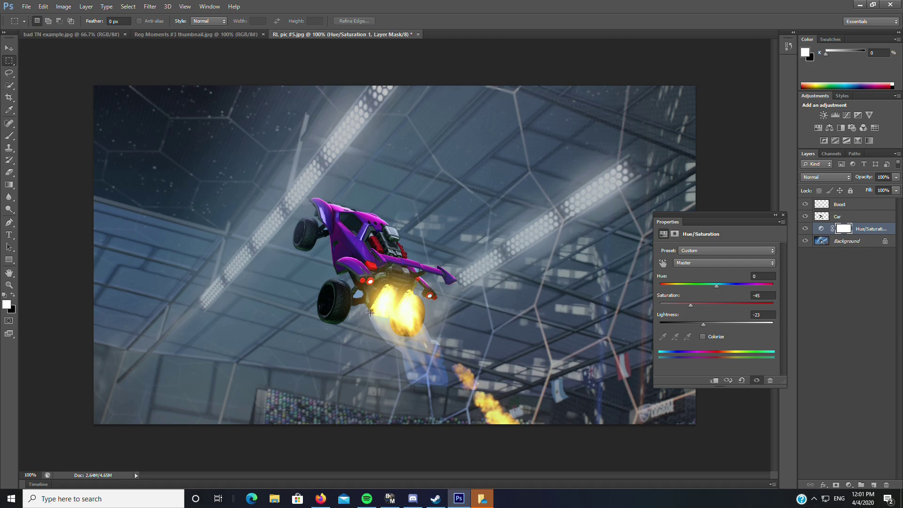
{"action": "left_click", "coordinate": [783, 215]}
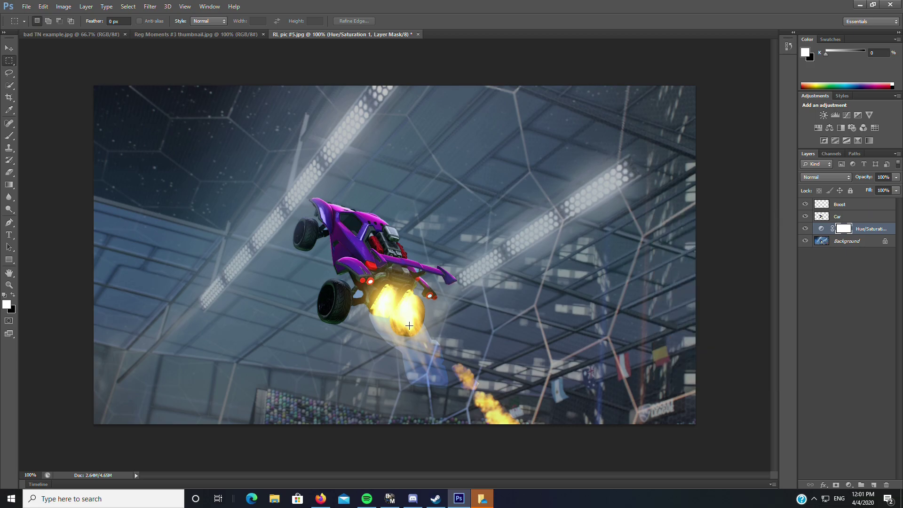
{"action": "left_click", "coordinate": [9, 136]}
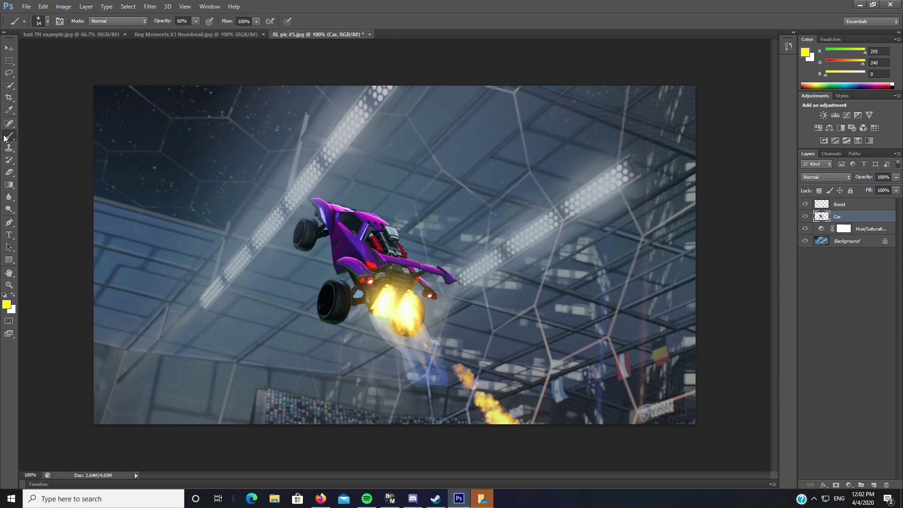
Set the foreground painting colour to black
{"action": "left_click", "coordinate": [7, 306]}
{"action": "left_click", "coordinate": [257, 482]}
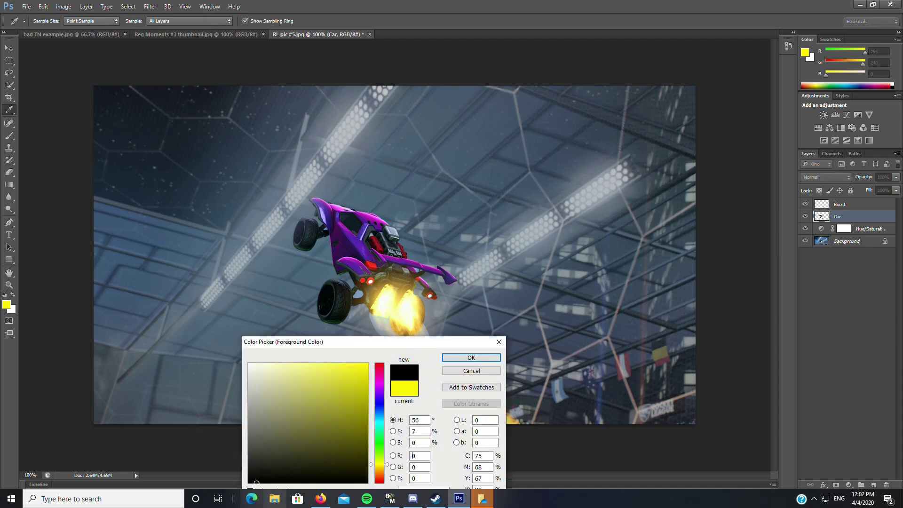
{"action": "left_click", "coordinate": [475, 358]}
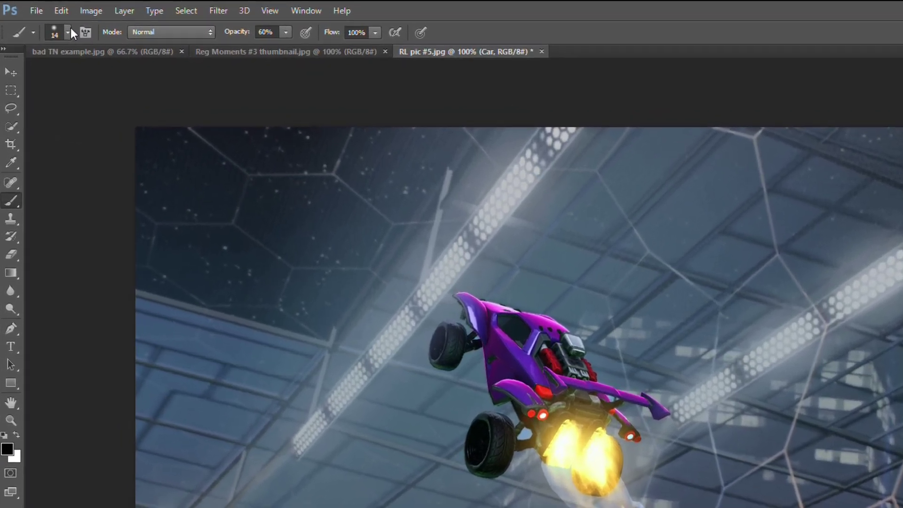
Set the brush size to 29 px in the brush settings
{"action": "left_click", "coordinate": [69, 31]}
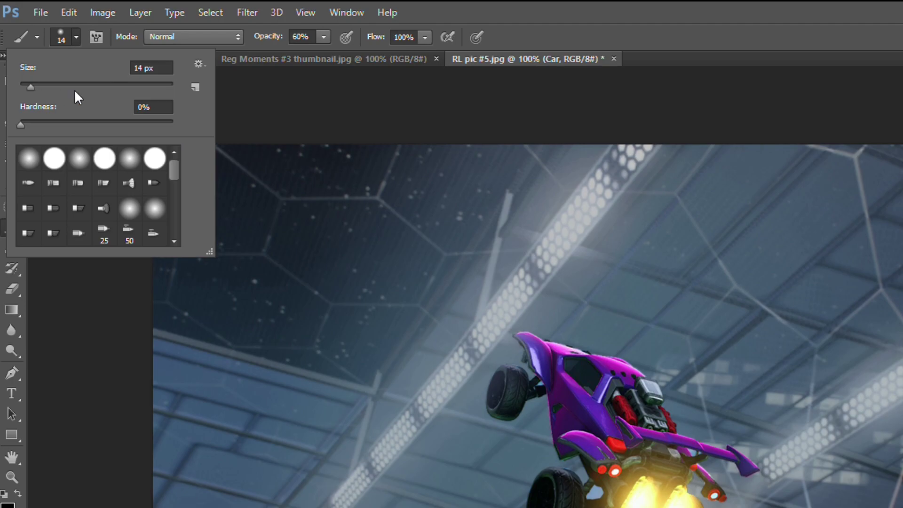
{"action": "left_click_drag", "start_coordinate": [30, 90], "coordinate": [45, 87]}
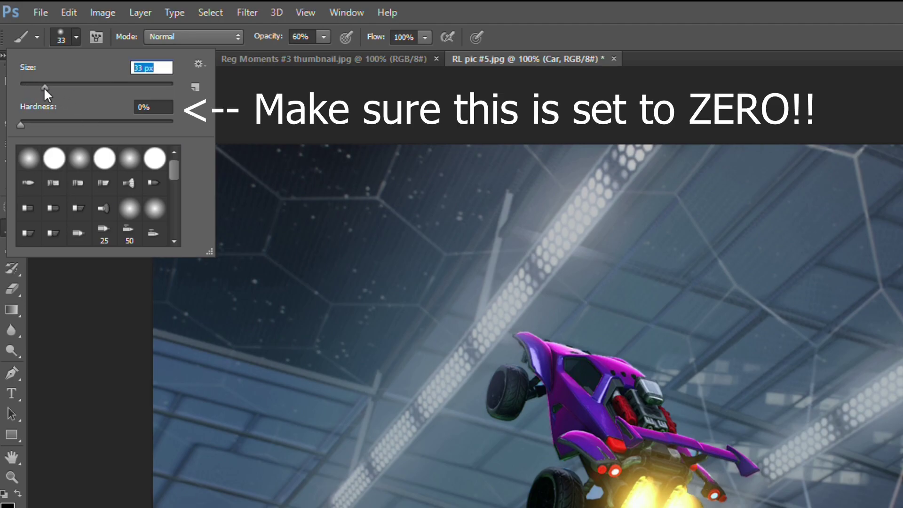
{"action": "left_click_drag", "start_coordinate": [43, 87], "coordinate": [42, 86]}
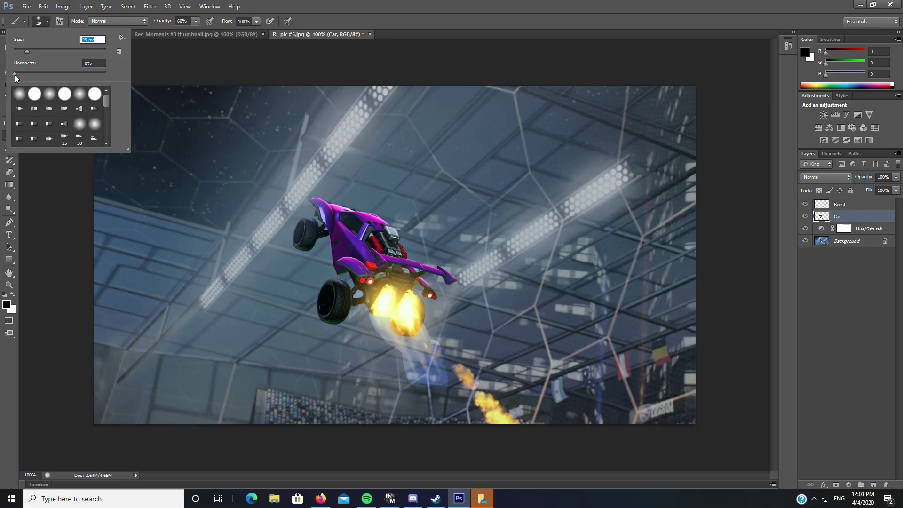
{"action": "left_click", "coordinate": [157, 26]}
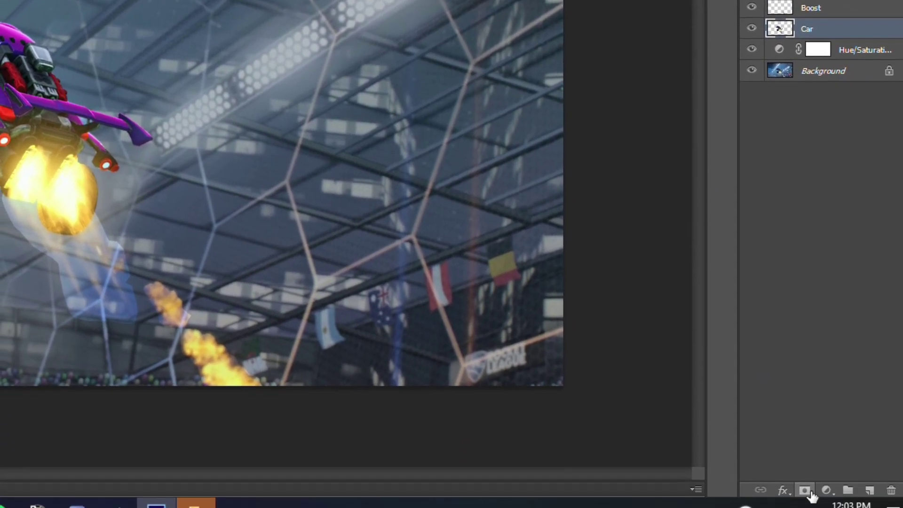
Add a layer mask to the Car layer and show the History panel
{"action": "left_click", "coordinate": [805, 490]}
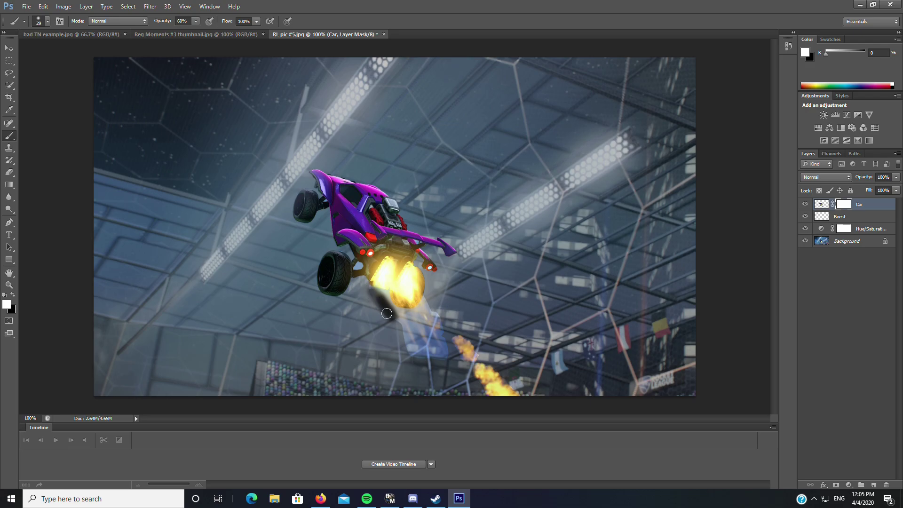
{"action": "left_click", "coordinate": [209, 7]}
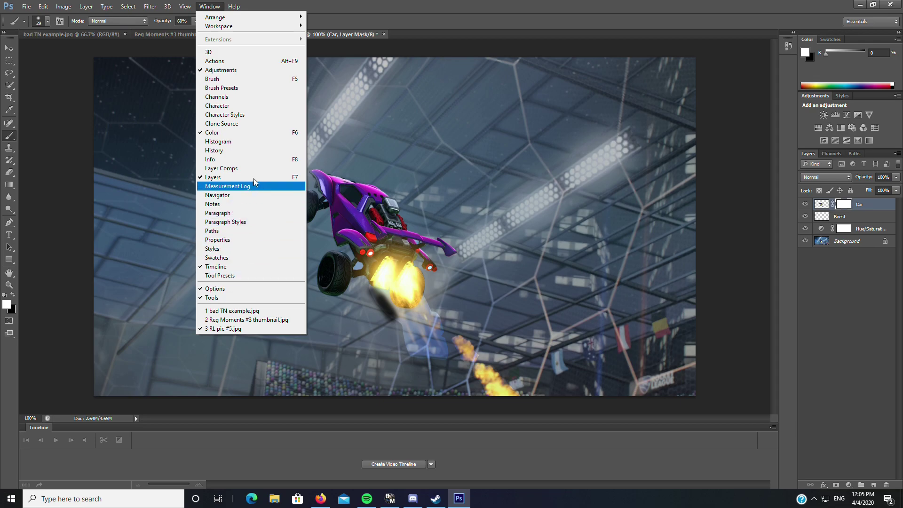
{"action": "left_click", "coordinate": [214, 150]}
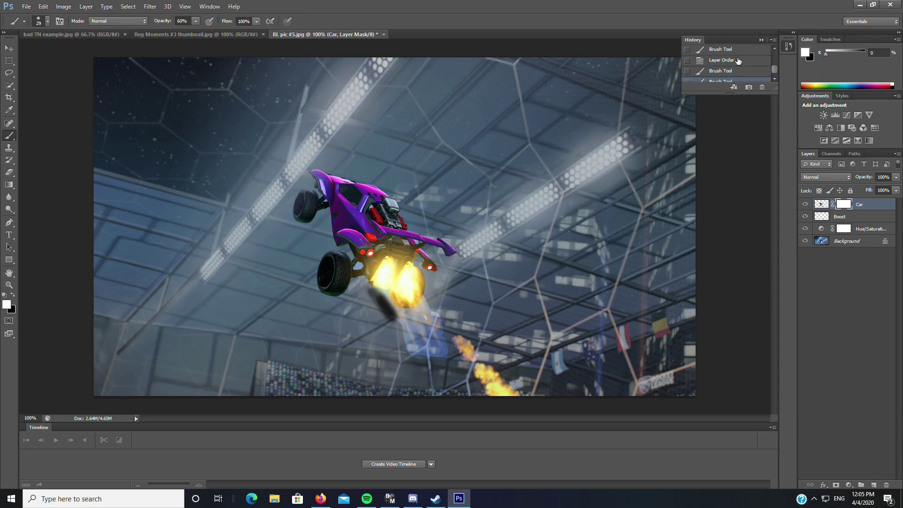
Delete two unwanted Brush Tool history states and repaint the mask along the boost trail
{"action": "left_click", "coordinate": [690, 78]}
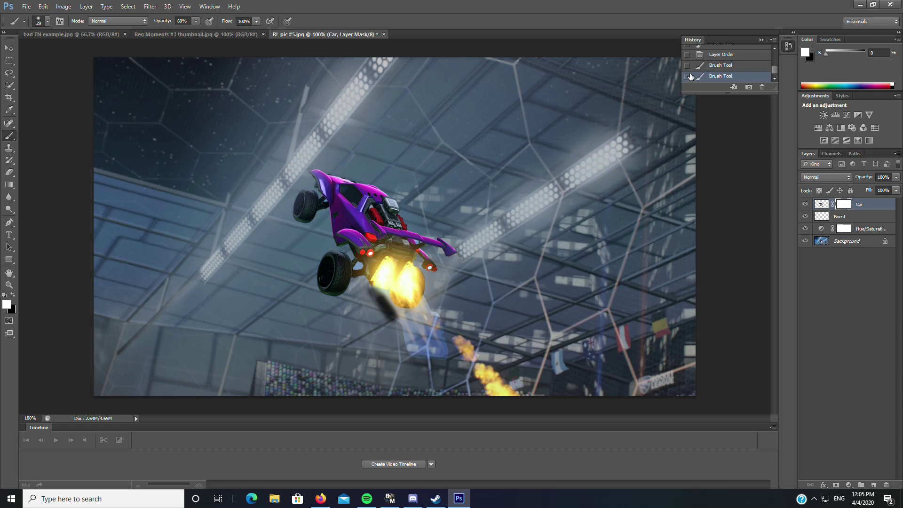
{"action": "left_click", "coordinate": [761, 86]}
{"action": "left_click", "coordinate": [437, 188]}
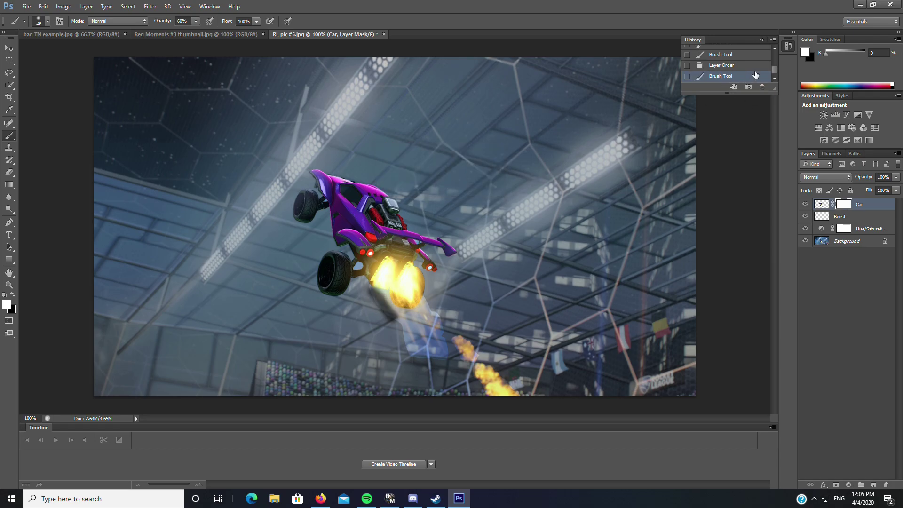
{"action": "left_click", "coordinate": [762, 86]}
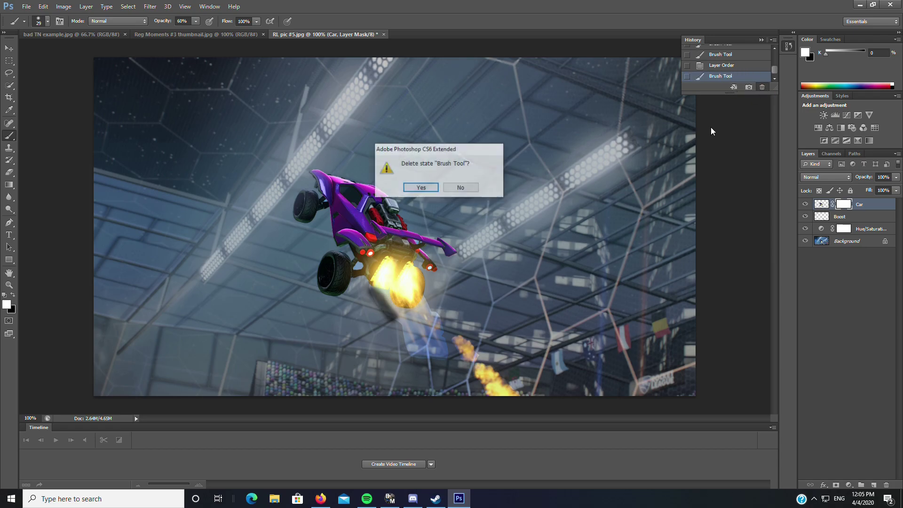
{"action": "left_click", "coordinate": [425, 186]}
{"action": "mouse_move", "coordinate": [434, 308]}
{"action": "left_mouse_down"}
{"action": "mouse_move", "coordinate": [453, 352]}
{"action": "mouse_move", "coordinate": [380, 288]}
{"action": "left_mouse_up"}
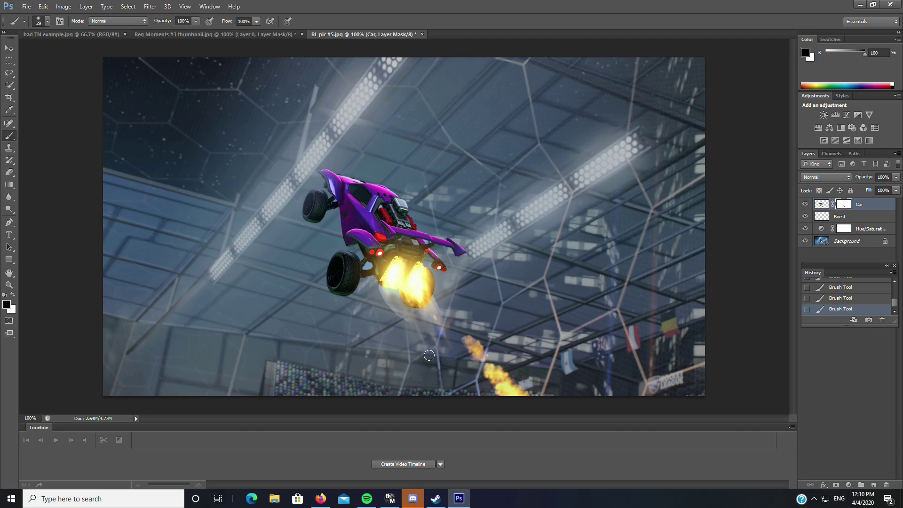
Paint one more stroke on the Car mask, then add a layer mask to the Boost layer
{"action": "mouse_move", "coordinate": [429, 355]}
{"action": "left_mouse_down"}
{"action": "mouse_move", "coordinate": [448, 359]}
{"action": "mouse_move", "coordinate": [447, 340]}
{"action": "left_mouse_up"}
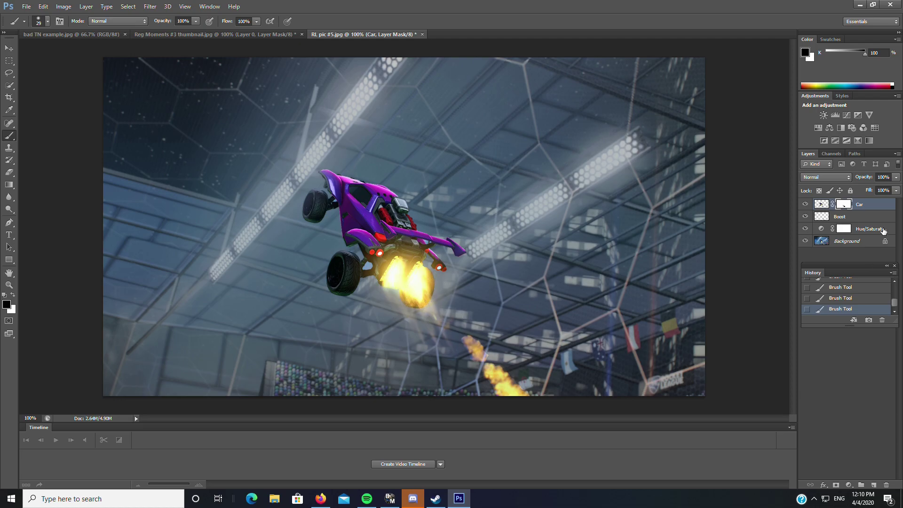
{"action": "left_click", "coordinate": [862, 217]}
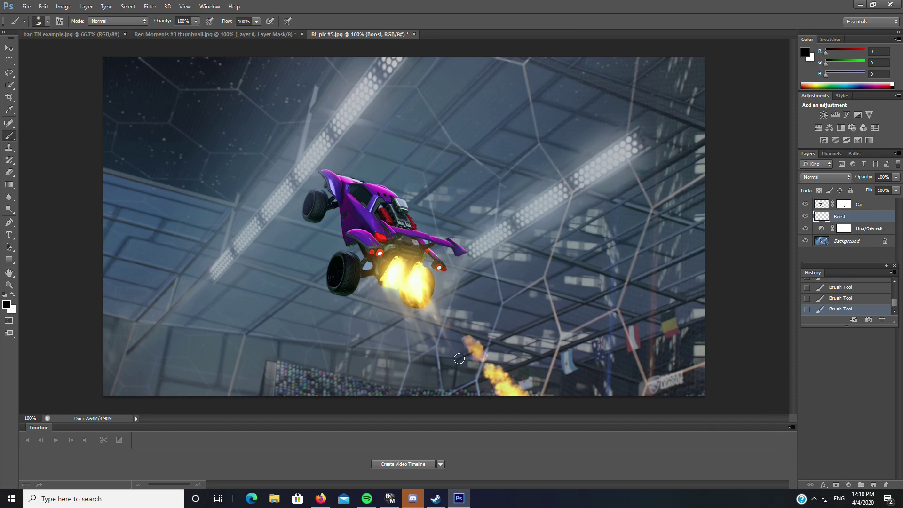
{"action": "left_click", "coordinate": [835, 485]}
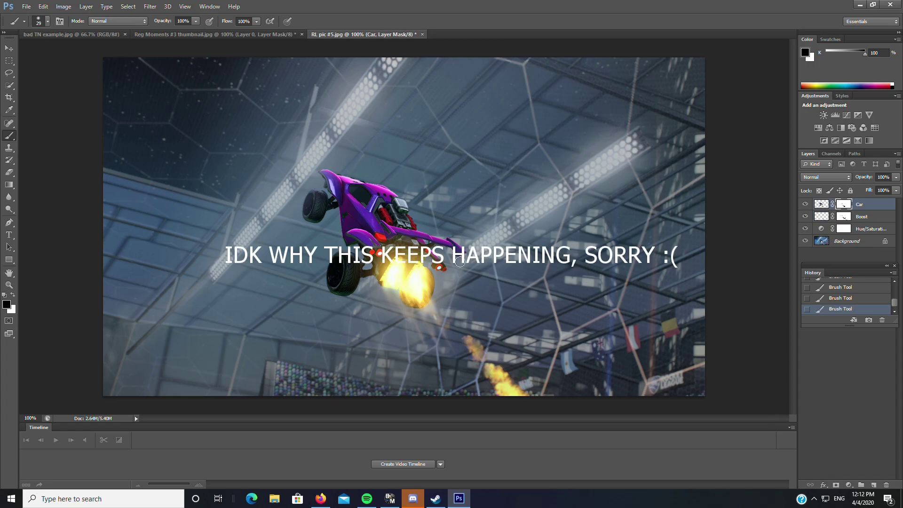
Start a new text layer at the top of the canvas and set its colour to white
{"action": "left_click", "coordinate": [9, 236]}
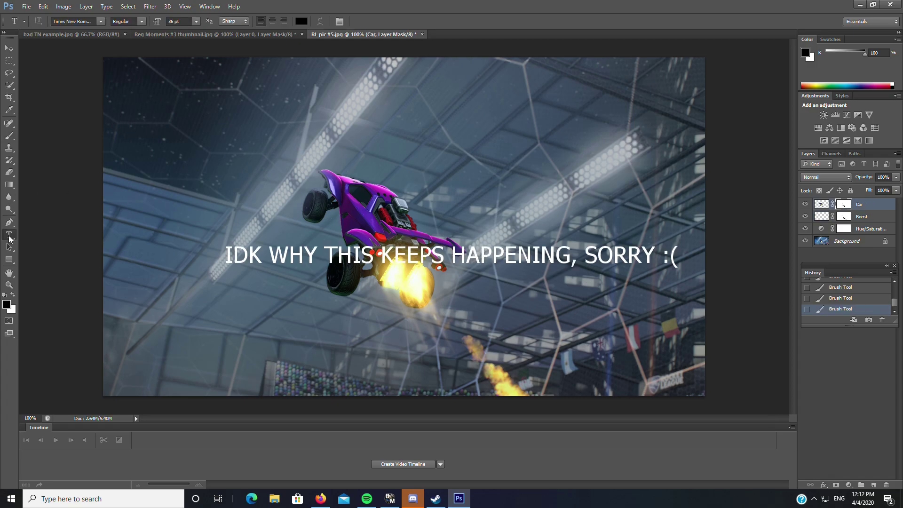
{"action": "left_click", "coordinate": [225, 79]}
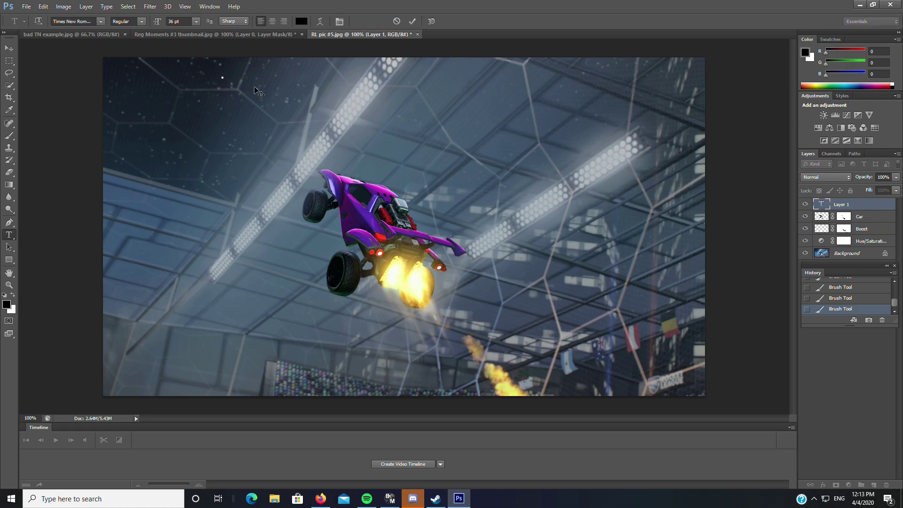
{"action": "type", "text": "TH"}
{"action": "left_click", "coordinate": [301, 22]}
{"action": "left_click_drag", "start_coordinate": [329, 366], "coordinate": [248, 364]}
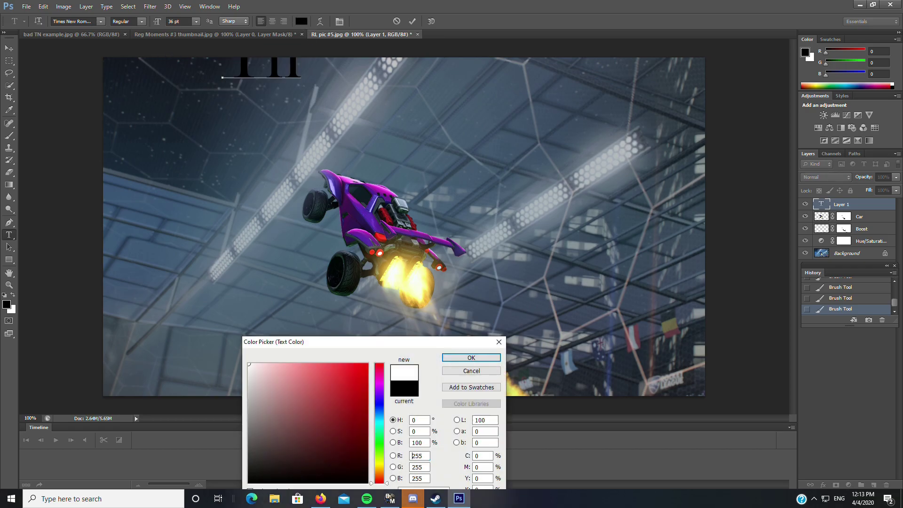
{"action": "left_click", "coordinate": [471, 358]}
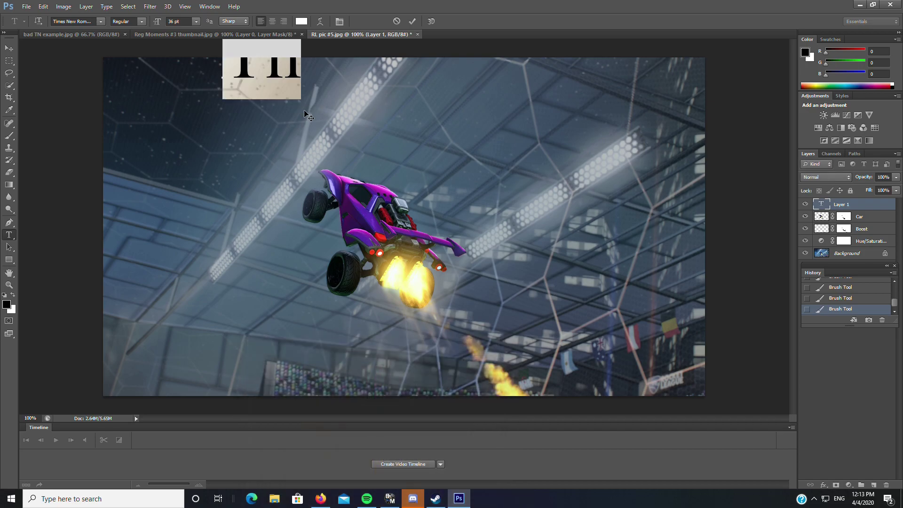
Move the text inside the canvas and type out the THUMBNAILS LIKE THIS headline, correcting typos
{"action": "left_click_drag", "start_coordinate": [301, 110], "coordinate": [299, 150]}
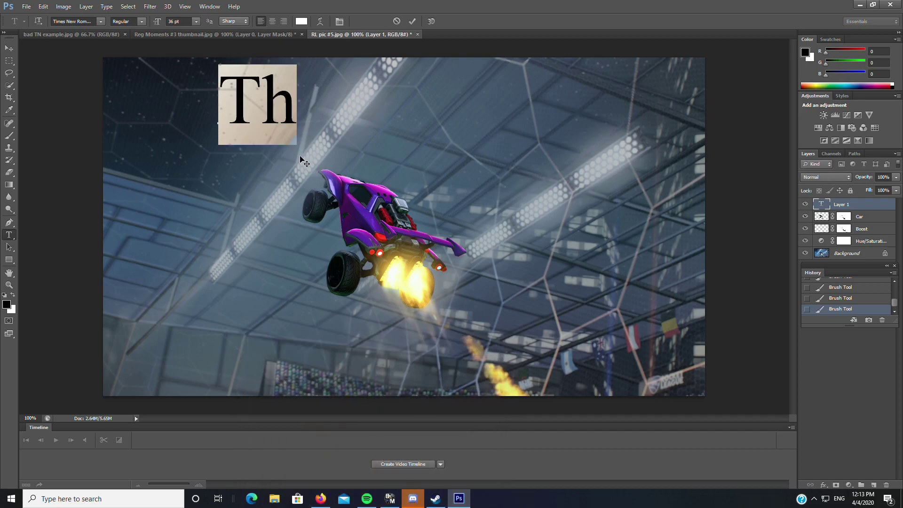
{"action": "left_click", "coordinate": [290, 100]}
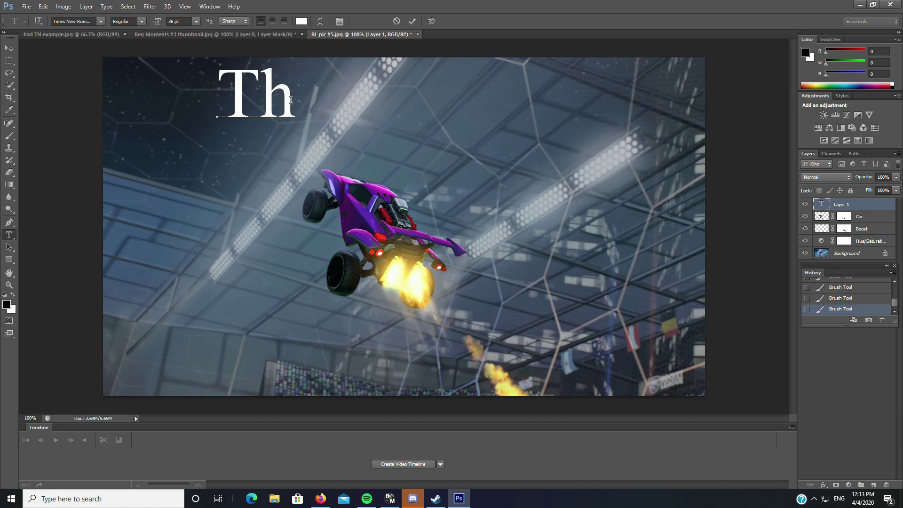
{"action": "key", "text": "BackSpace"}
{"action": "type", "text": "HUM<"}
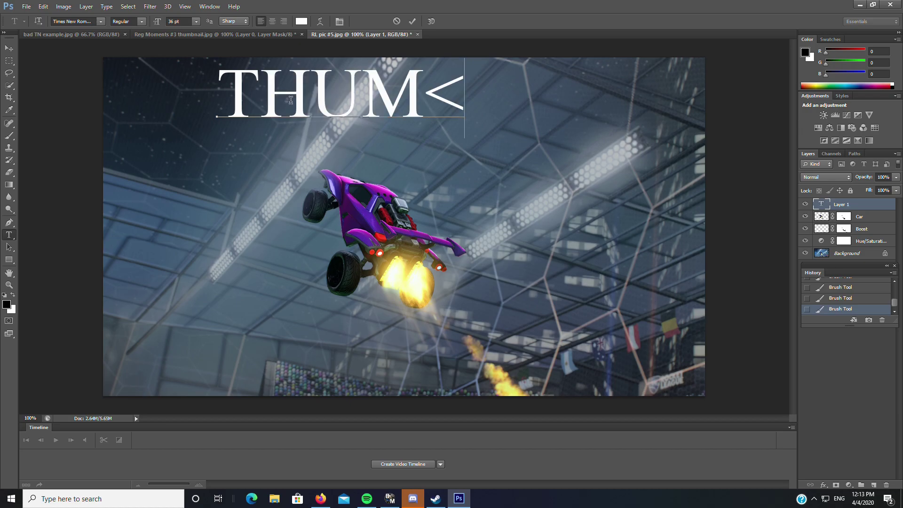
{"action": "key", "text": "BackSpace"}
{"action": "type", "text": "N"}
{"action": "key", "text": "BackSpace"}
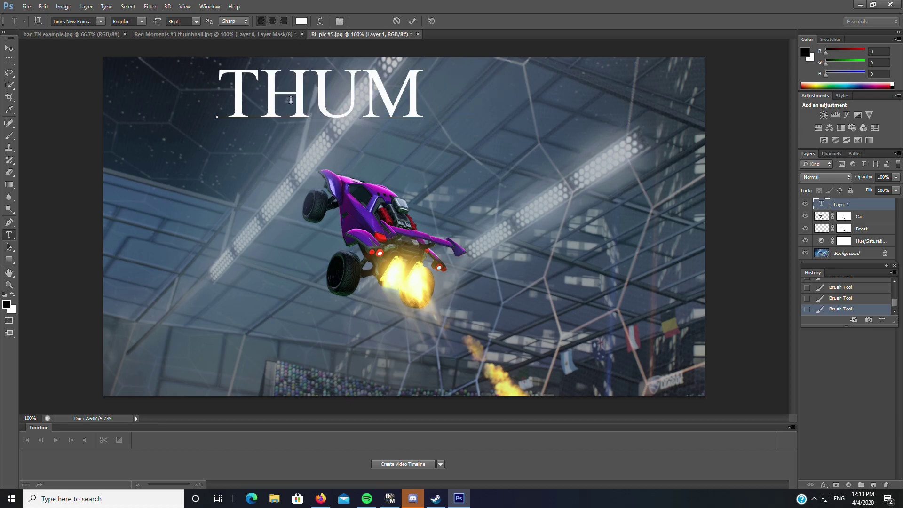
{"action": "type", "text": "BNAILS X"}
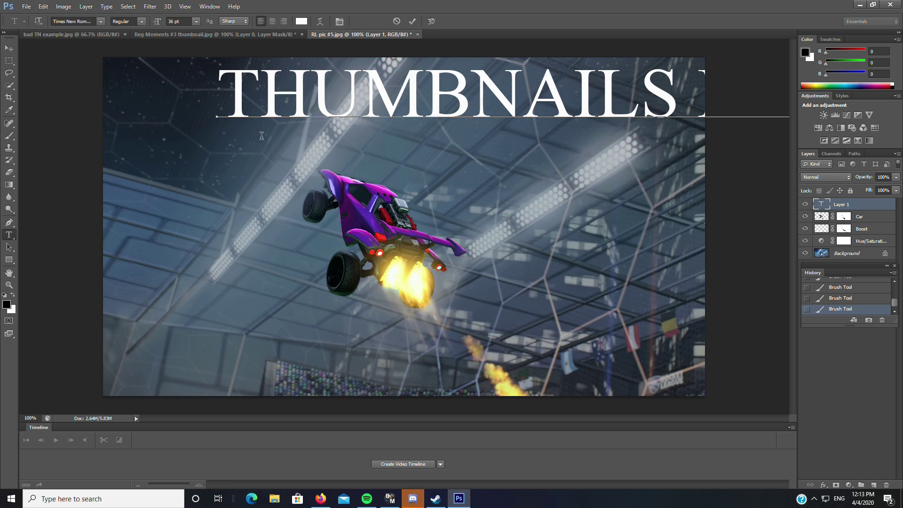
Set the whole headline to 24 pt and reselect all of its text
{"action": "left_click_drag", "start_coordinate": [352, 117], "coordinate": [780, 80]}
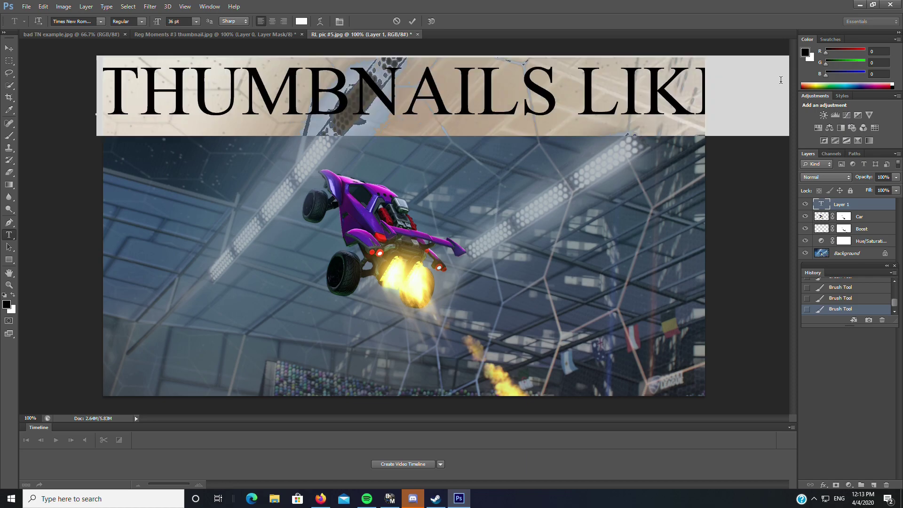
{"action": "left_click", "coordinate": [196, 21]}
{"action": "left_click", "coordinate": [208, 128]}
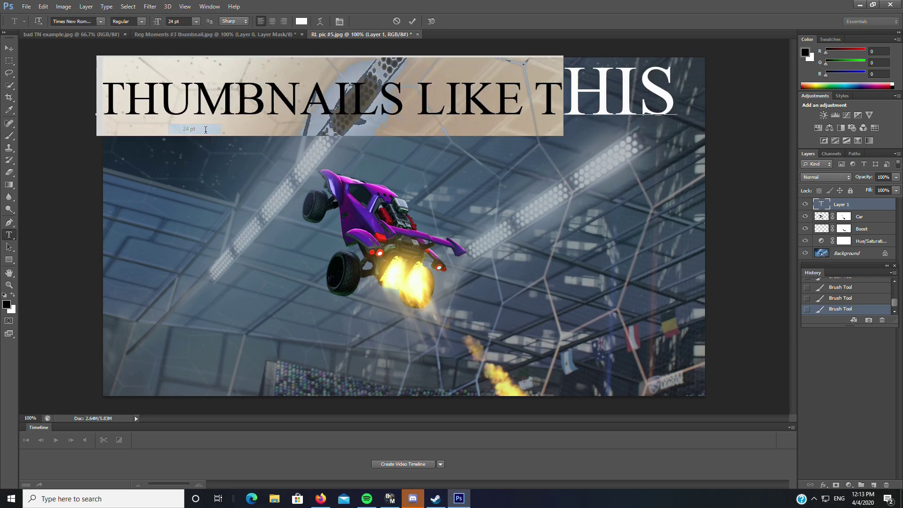
{"action": "left_click", "coordinate": [557, 89]}
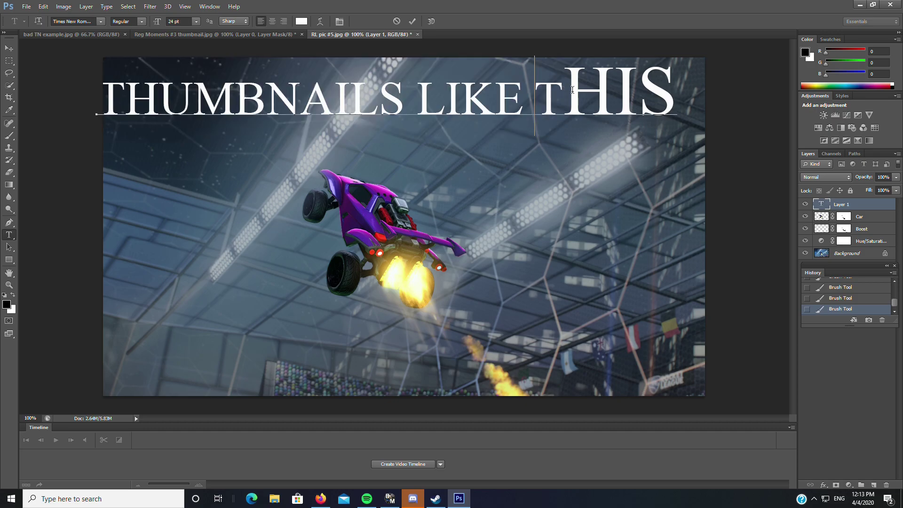
{"action": "left_click", "coordinate": [571, 90]}
{"action": "left_click", "coordinate": [693, 96], "text": "shift"}
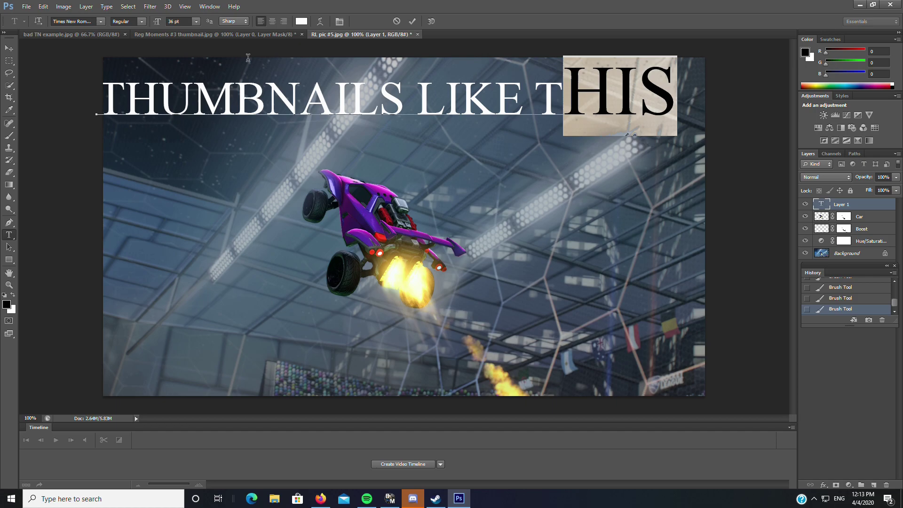
{"action": "key", "text": "ctrl+z"}
{"action": "left_click", "coordinate": [158, 86], "text": "shift"}
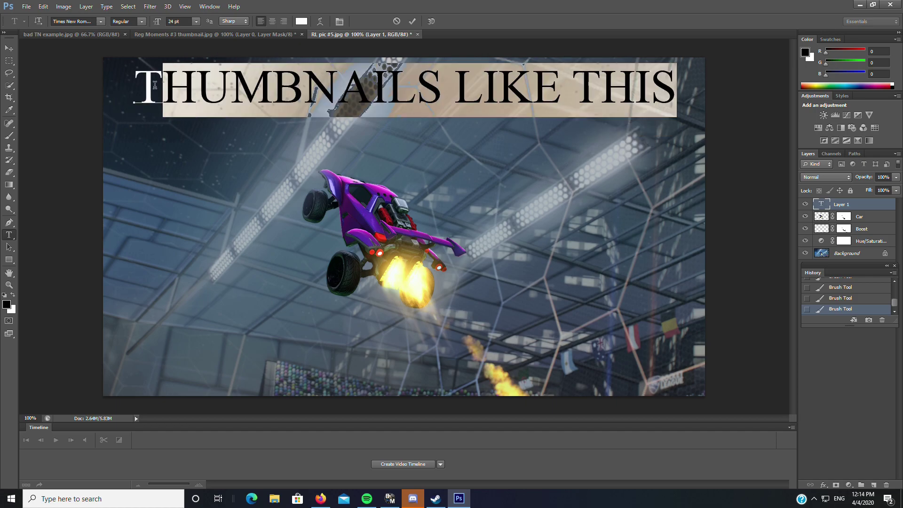
{"action": "left_click", "coordinate": [110, 80], "text": "shift"}
Change the headline font to Arial Black and shift it left to fit the image
{"action": "left_click", "coordinate": [101, 21]}
{"action": "scroll", "coordinate": [108, 61], "scroll_direction": "up", "scroll_amount": 10}
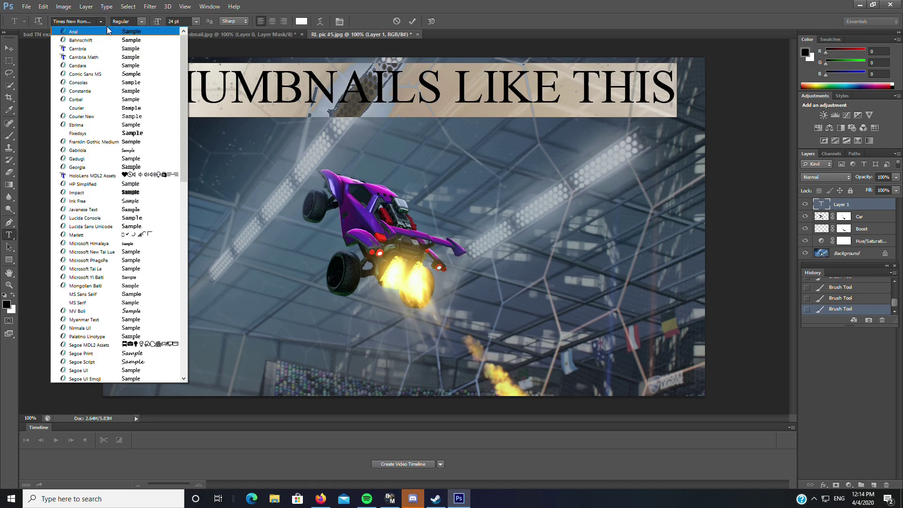
{"action": "left_click", "coordinate": [165, 32]}
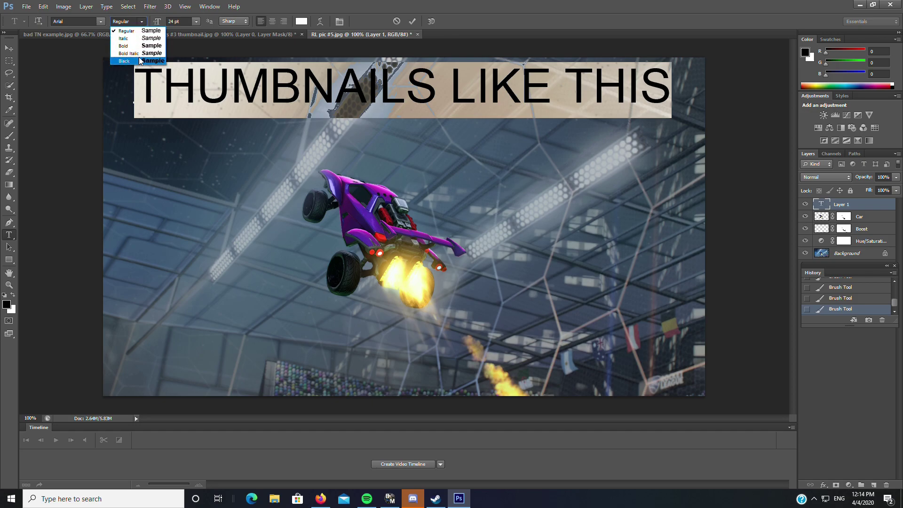
{"action": "left_click", "coordinate": [139, 62]}
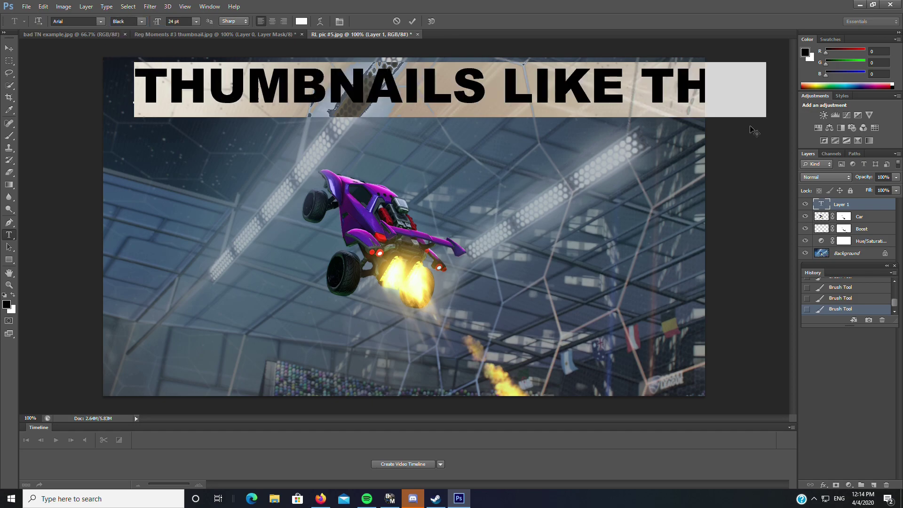
{"action": "left_click_drag", "start_coordinate": [764, 128], "coordinate": [720, 128]}
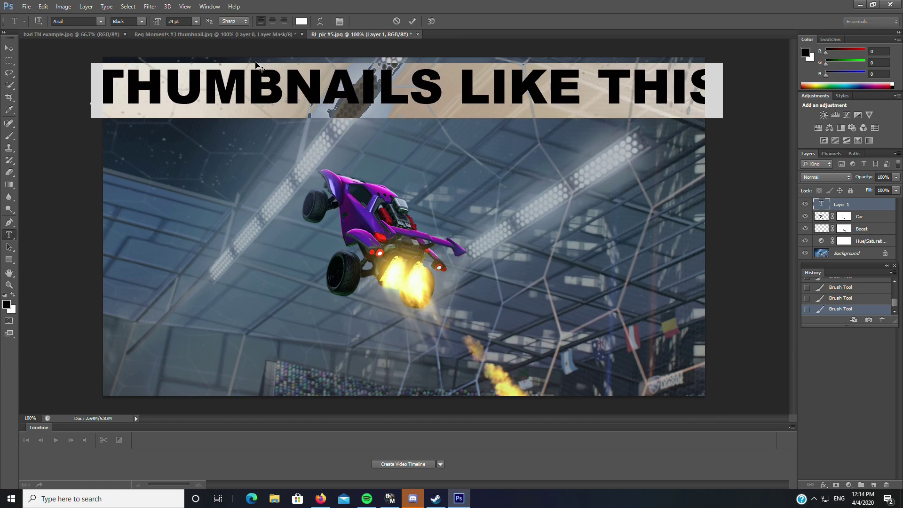
Resize the headline to 22 pt, shift it right across the top, and commit it
{"action": "left_click", "coordinate": [197, 22]}
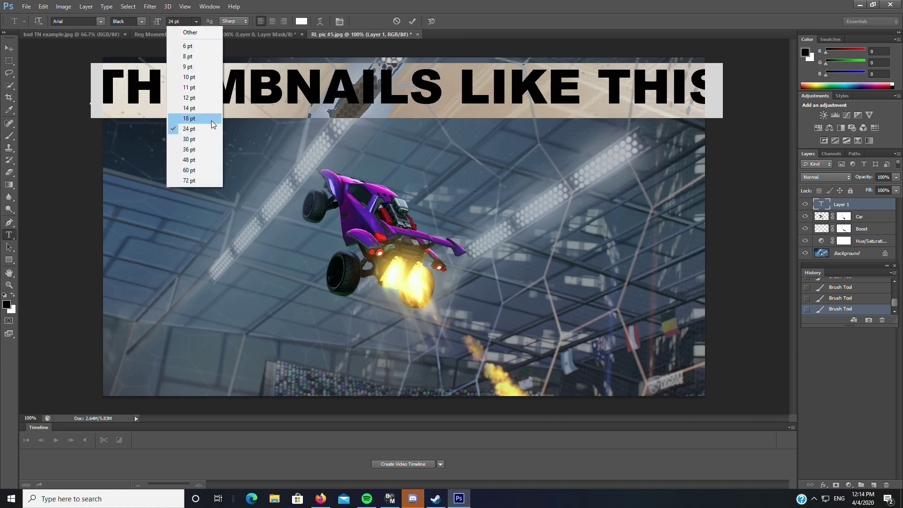
{"action": "left_click", "coordinate": [172, 24]}
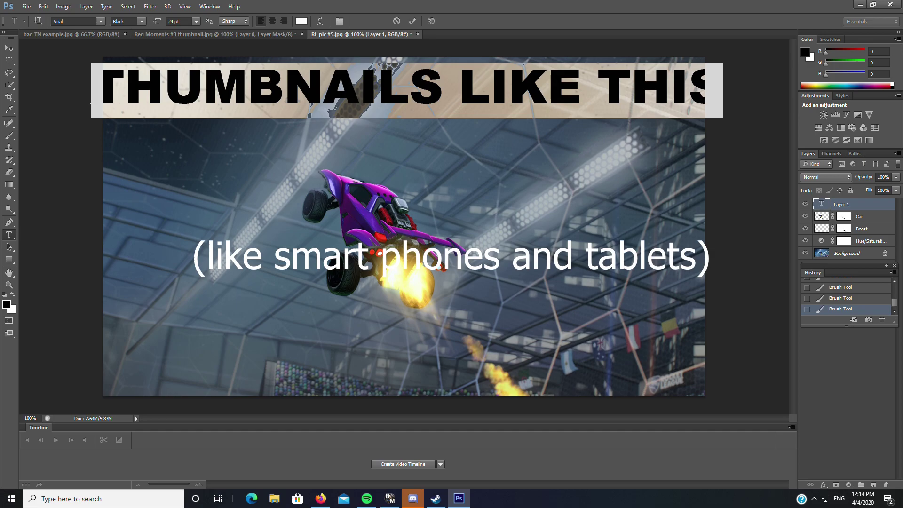
{"action": "left_click", "coordinate": [170, 21]}
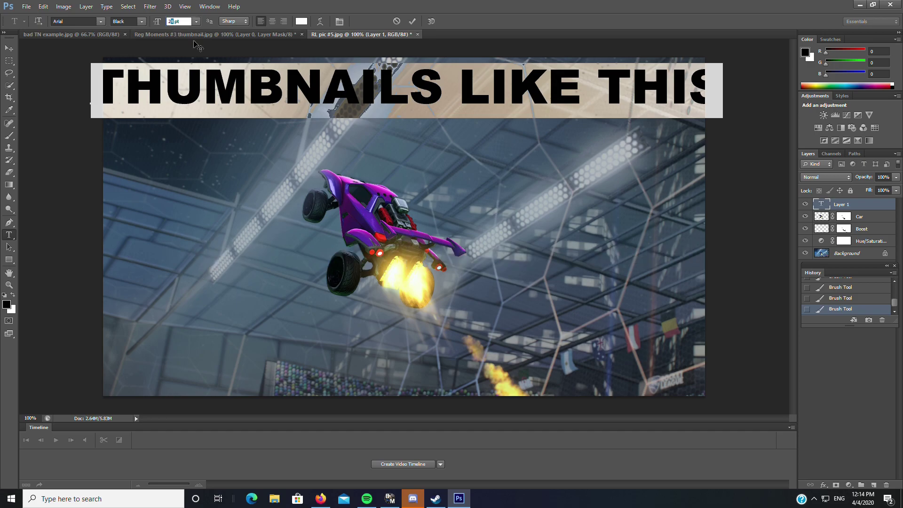
{"action": "type", "text": "22"}
{"action": "key", "text": "Return"}
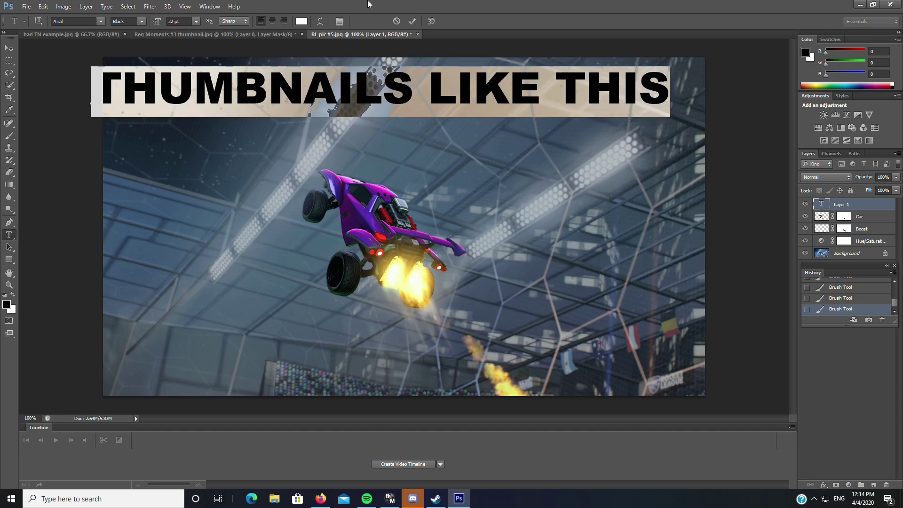
{"action": "left_click_drag", "start_coordinate": [697, 126], "coordinate": [722, 125]}
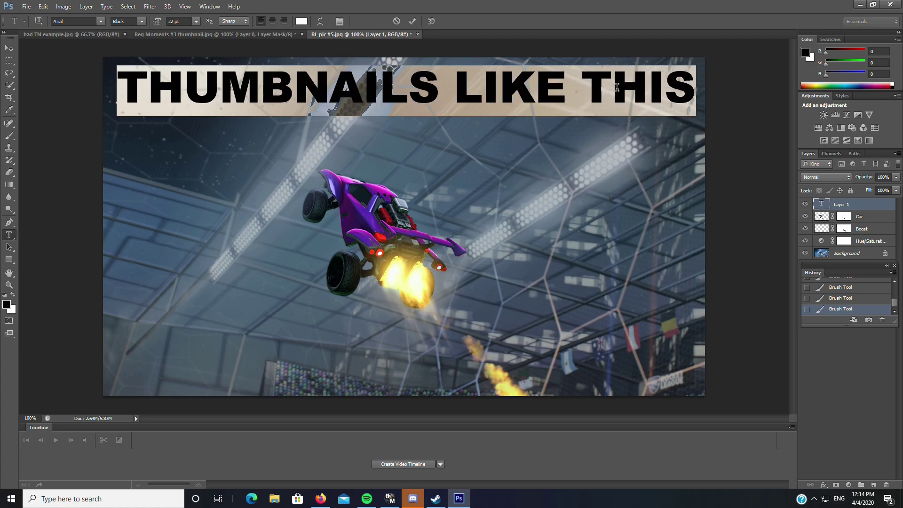
{"action": "left_click", "coordinate": [595, 98]}
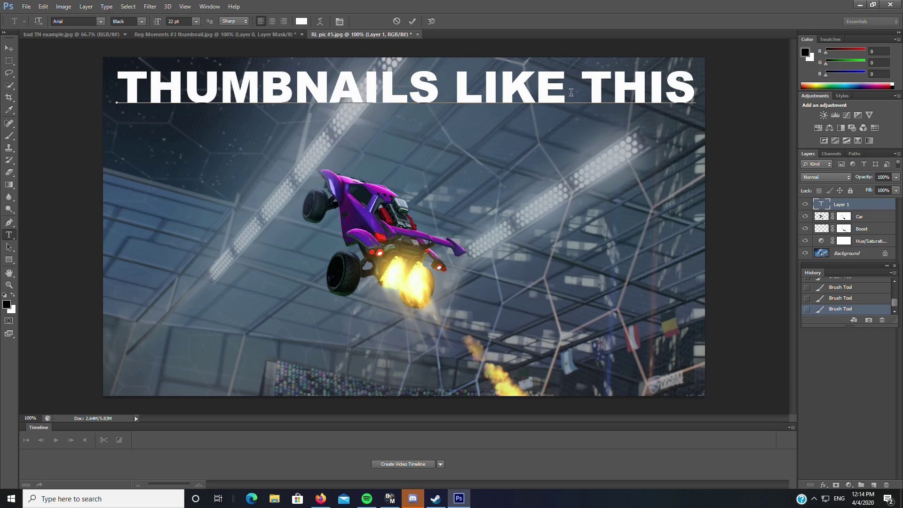
{"action": "left_click", "coordinate": [742, 189]}
Enable a Gradient Overlay in the headline layer's blending options
{"action": "right_click", "coordinate": [849, 209]}
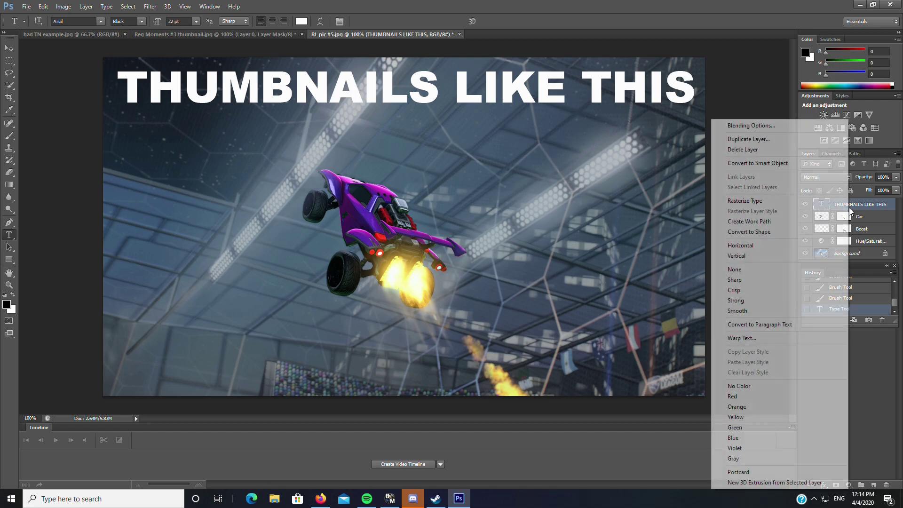
{"action": "left_click", "coordinate": [778, 129]}
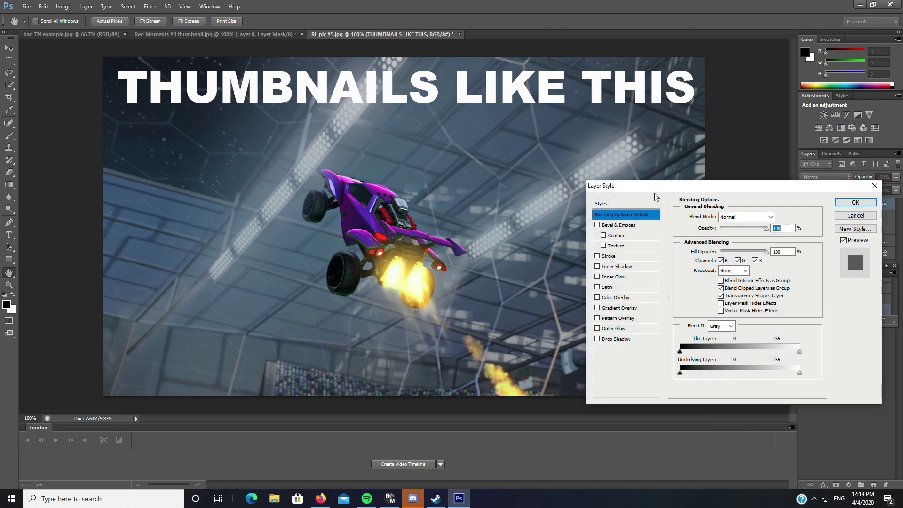
{"action": "left_click_drag", "start_coordinate": [654, 192], "coordinate": [672, 146]}
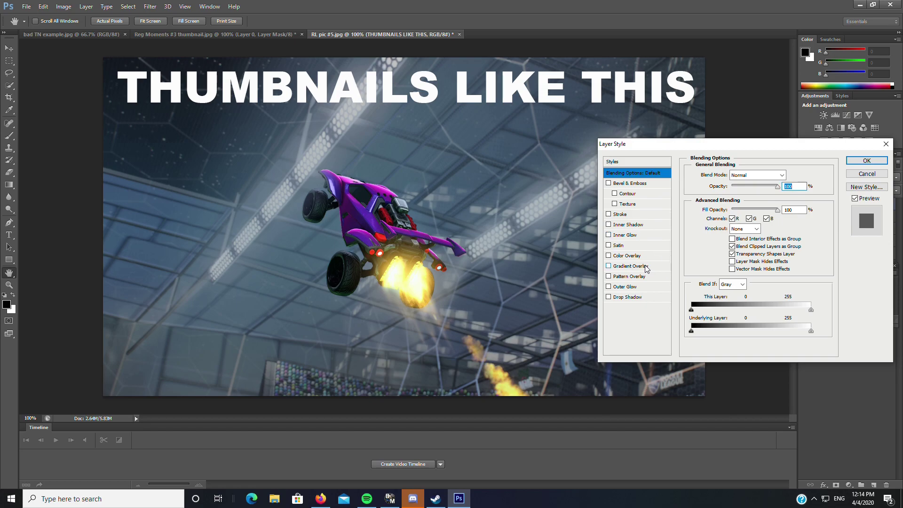
{"action": "left_click", "coordinate": [631, 266]}
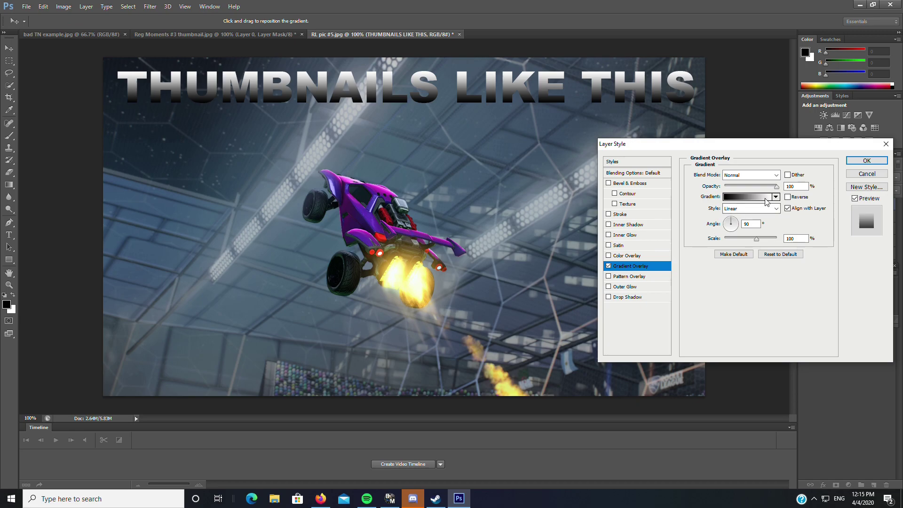
Change the gradient's dark left stop to RGB 93 grey and confirm the grey-to-white gradient
{"action": "left_click", "coordinate": [766, 198]}
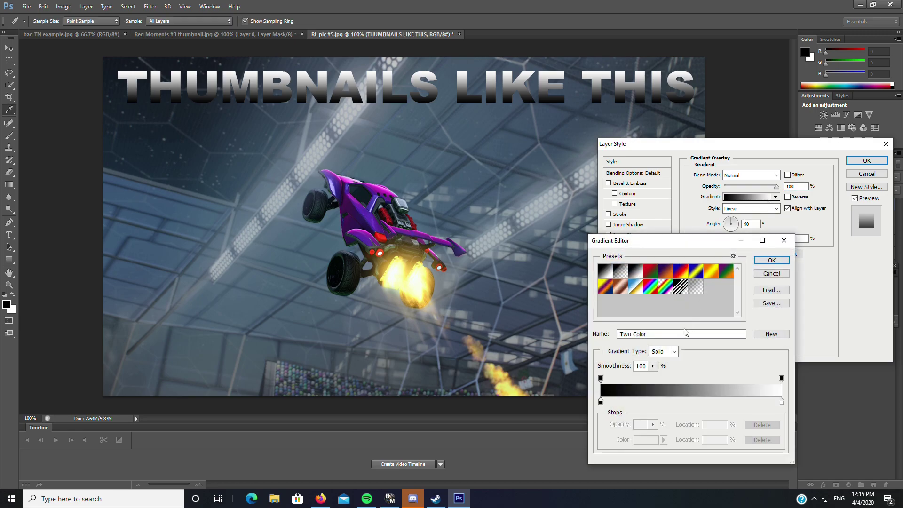
{"action": "left_click", "coordinate": [600, 402]}
{"action": "double_click", "coordinate": [601, 403]}
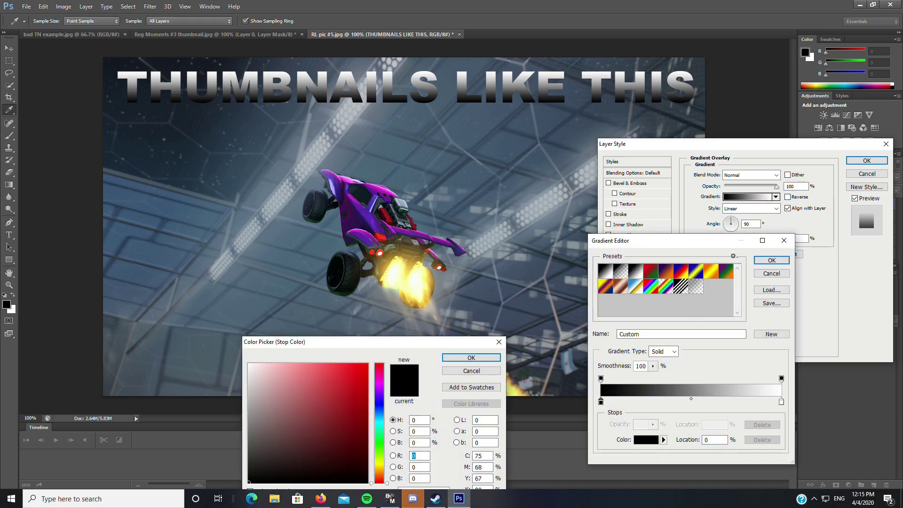
{"action": "left_click", "coordinate": [249, 455]}
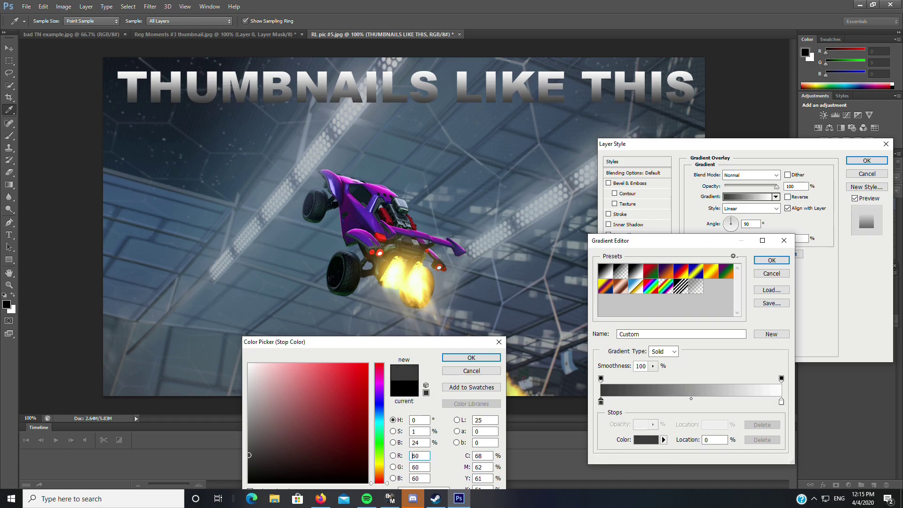
{"action": "left_click", "coordinate": [249, 439]}
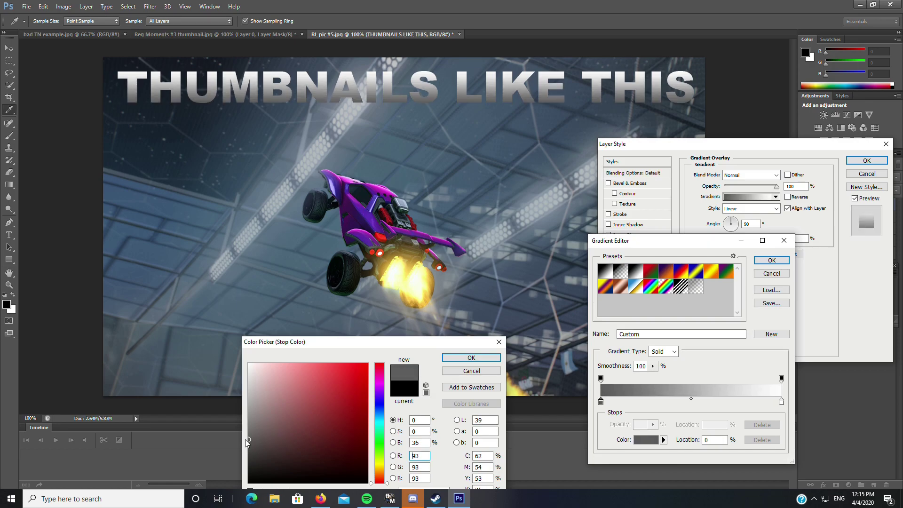
{"action": "left_click", "coordinate": [471, 357]}
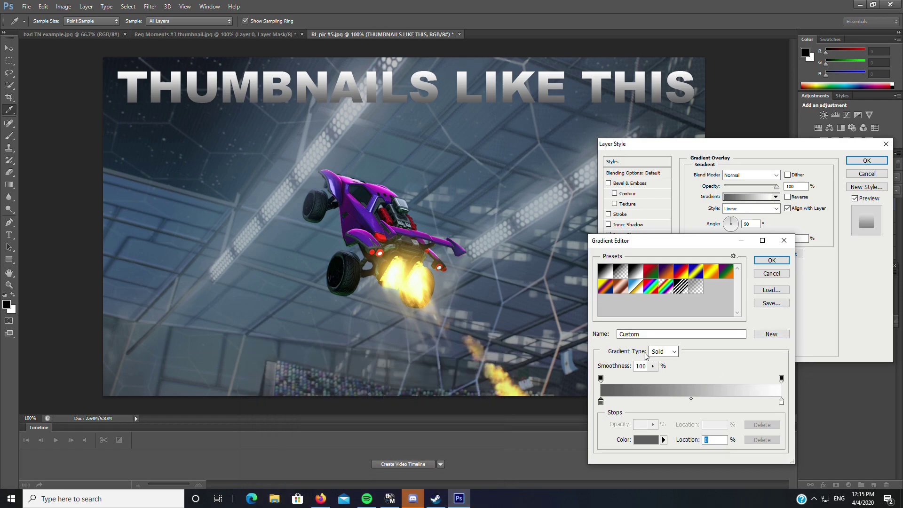
{"action": "left_click", "coordinate": [774, 262]}
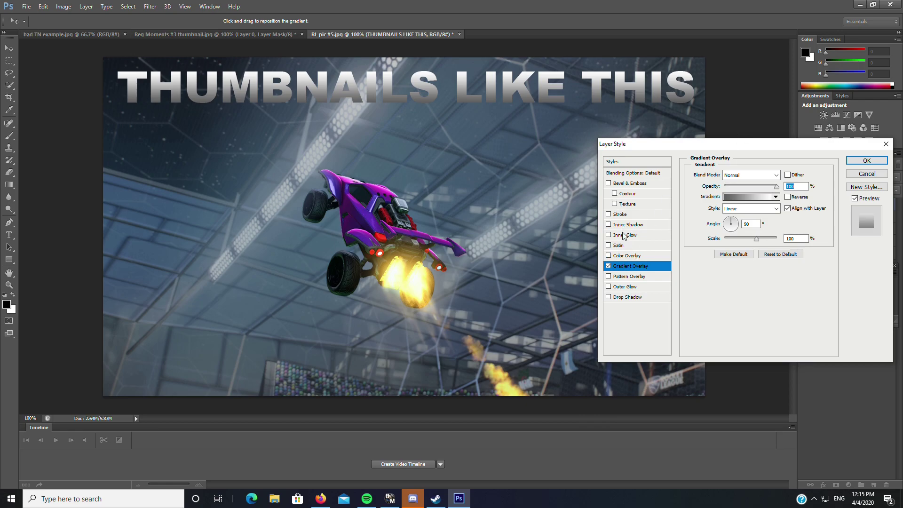
Add a white Stroke outline to the headline
{"action": "left_click", "coordinate": [619, 215]}
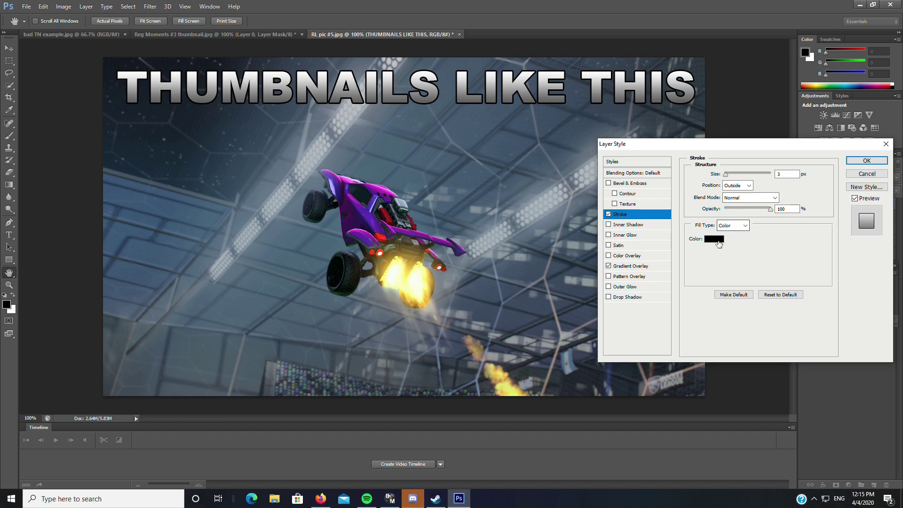
{"action": "left_click", "coordinate": [714, 239]}
{"action": "left_click", "coordinate": [249, 364]}
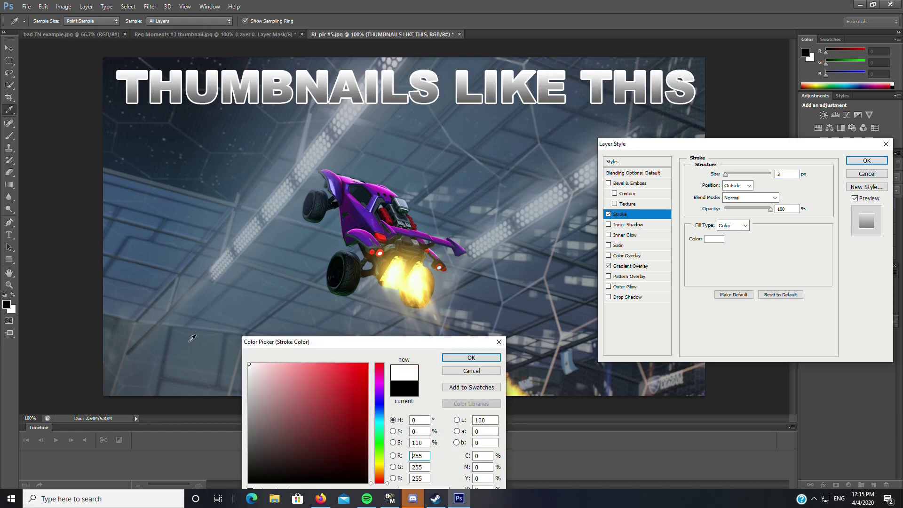
{"action": "left_click", "coordinate": [471, 358]}
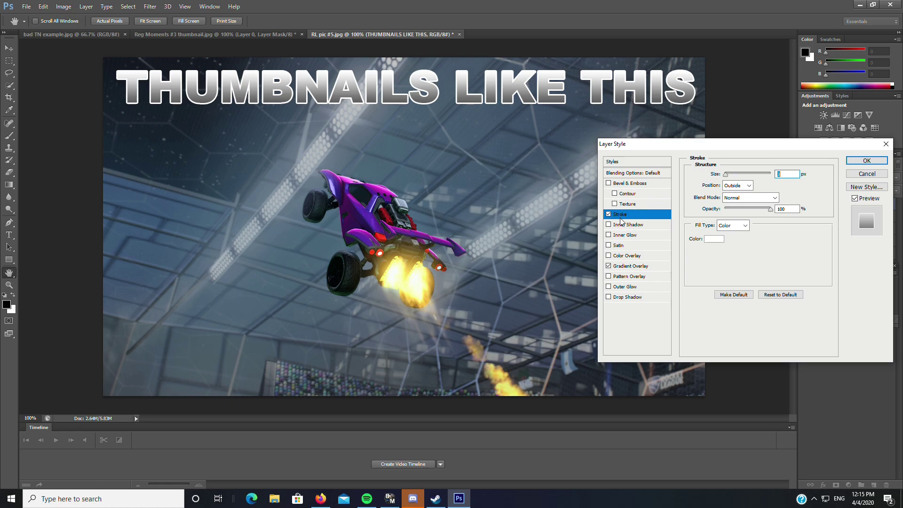
Try an Inner Shadow, leave it unchecked, and thicken the white outline
{"action": "left_click", "coordinate": [609, 225]}
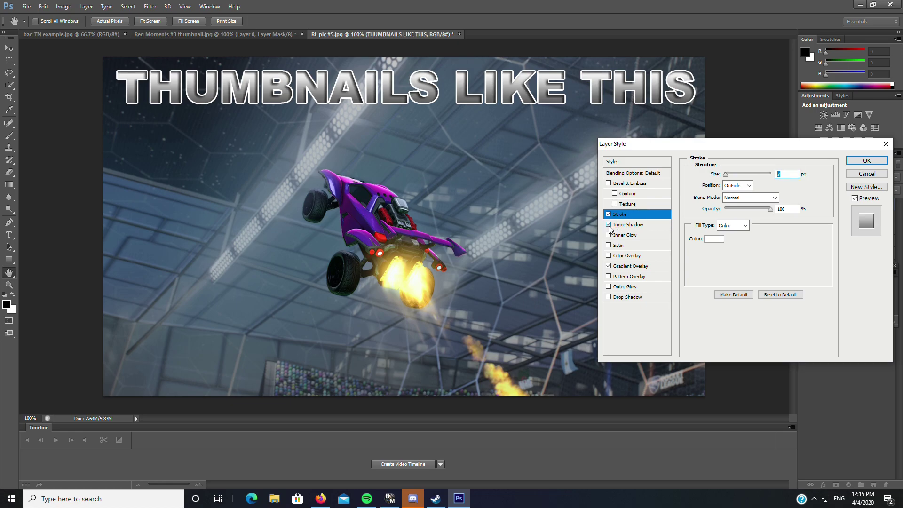
{"action": "left_click", "coordinate": [609, 225]}
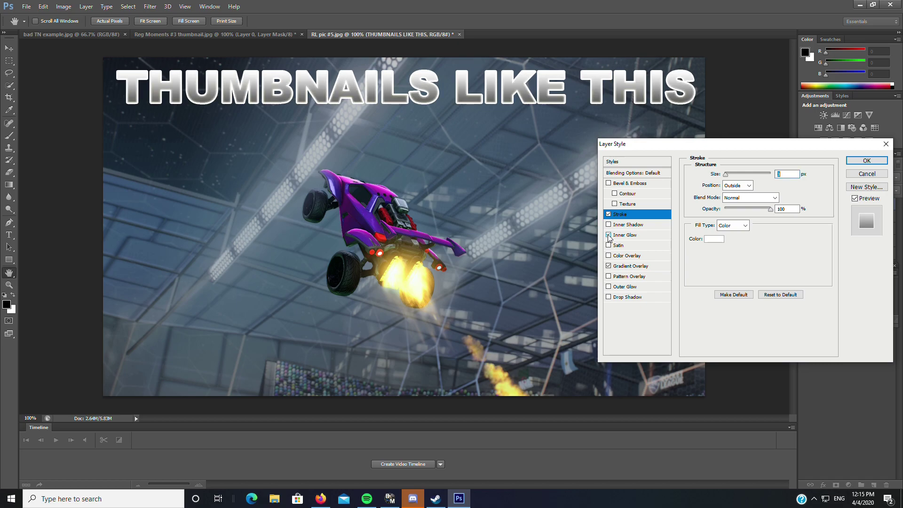
{"action": "left_click", "coordinate": [630, 224]}
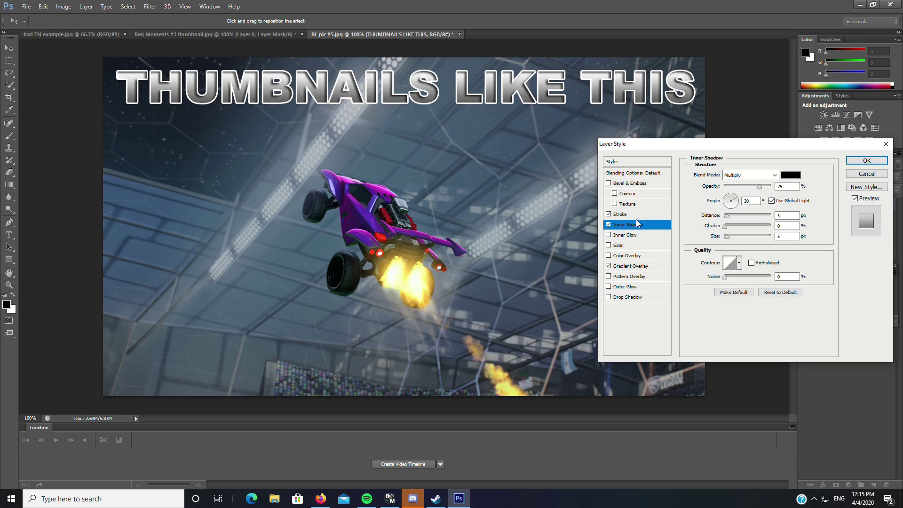
{"action": "left_click", "coordinate": [630, 214]}
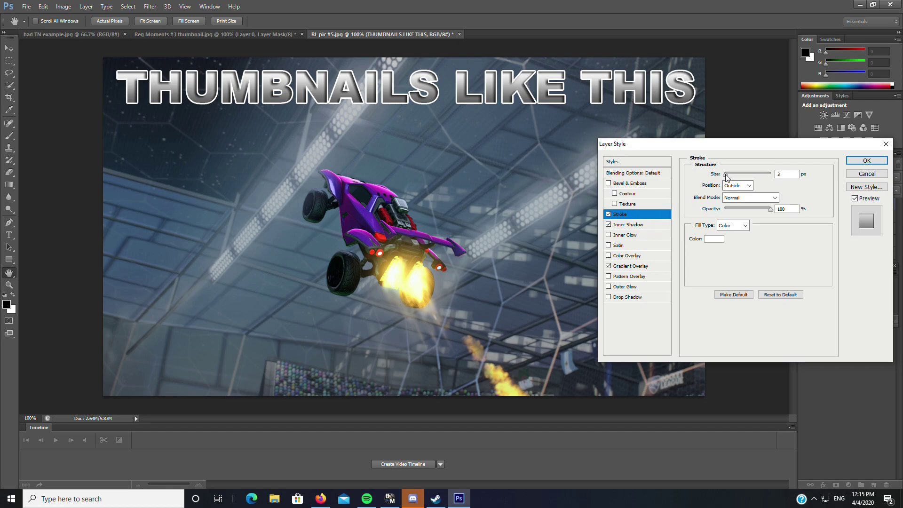
{"action": "left_click", "coordinate": [609, 225]}
{"action": "mouse_move", "coordinate": [726, 175]}
{"action": "left_mouse_down"}
{"action": "mouse_move", "coordinate": [793, 179]}
{"action": "mouse_move", "coordinate": [717, 181]}
{"action": "mouse_move", "coordinate": [727, 182]}
{"action": "left_mouse_up"}
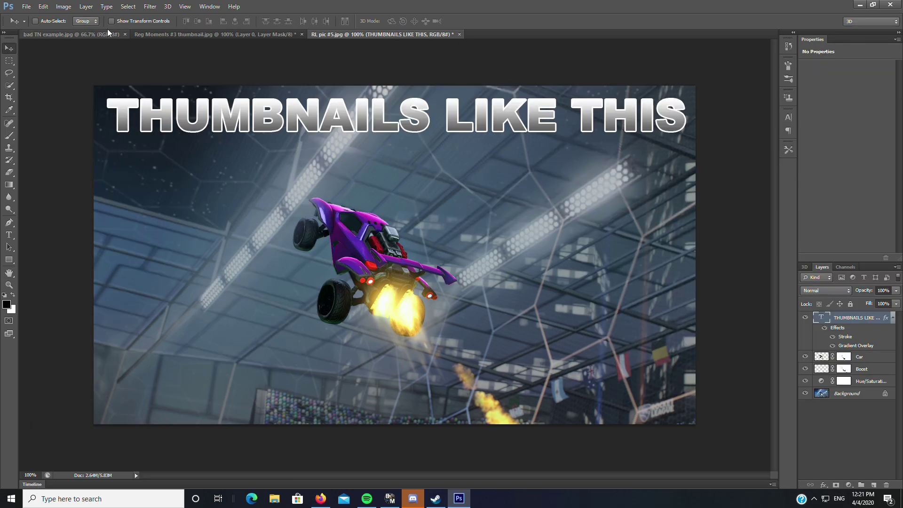
Open the image red-arrow-curved-upright.png
{"action": "left_click", "coordinate": [26, 7]}
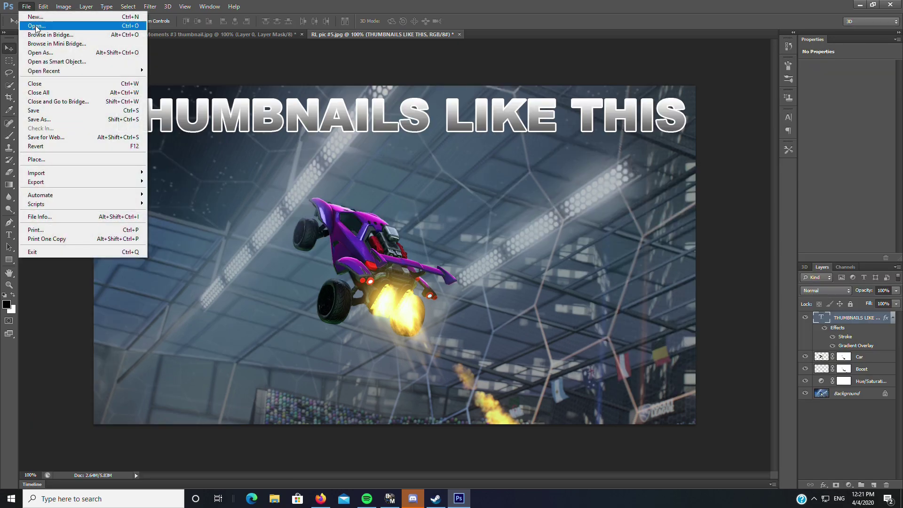
{"action": "left_click", "coordinate": [36, 26]}
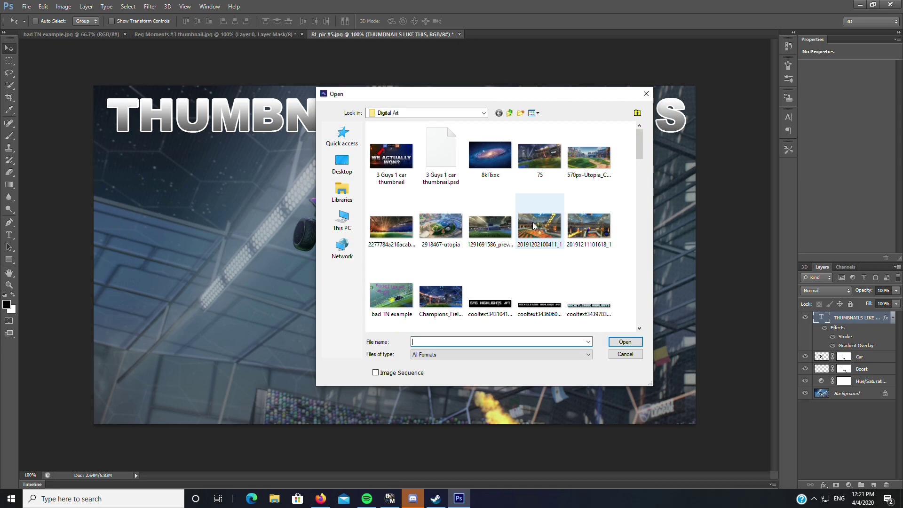
{"action": "scroll", "coordinate": [526, 229], "scroll_direction": "down", "scroll_amount": 6}
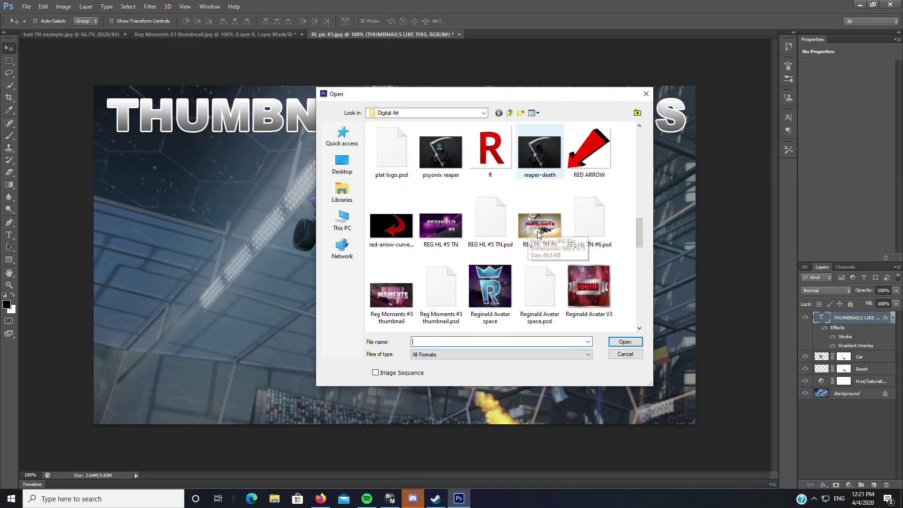
{"action": "left_click", "coordinate": [391, 226]}
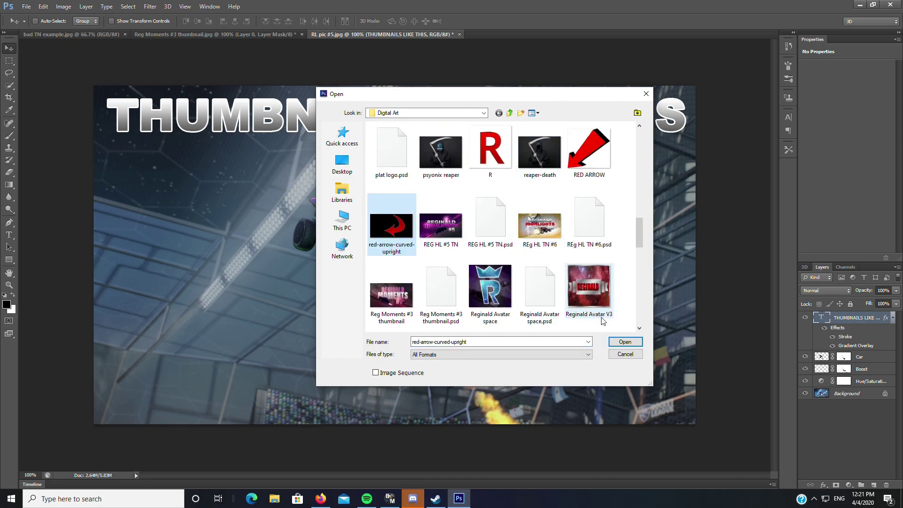
{"action": "left_click", "coordinate": [625, 342]}
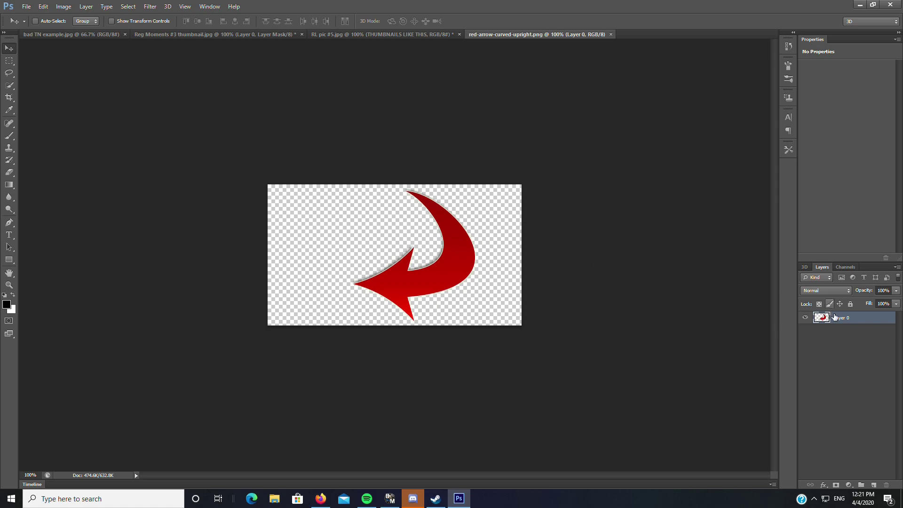
Float the arrow window, drag the red arrow onto the thumbnail beside the car, and close the arrow document
{"action": "mouse_move", "coordinate": [835, 317]}
{"action": "left_mouse_down"}
{"action": "mouse_move", "coordinate": [842, 323]}
{"action": "mouse_move", "coordinate": [767, 319]}
{"action": "mouse_move", "coordinate": [153, 57]}
{"action": "mouse_move", "coordinate": [144, 38]}
{"action": "mouse_move", "coordinate": [86, 41]}
{"action": "mouse_move", "coordinate": [847, 353]}
{"action": "mouse_move", "coordinate": [842, 322]}
{"action": "left_mouse_up"}
{"action": "left_click_drag", "start_coordinate": [490, 32], "coordinate": [342, 148]}
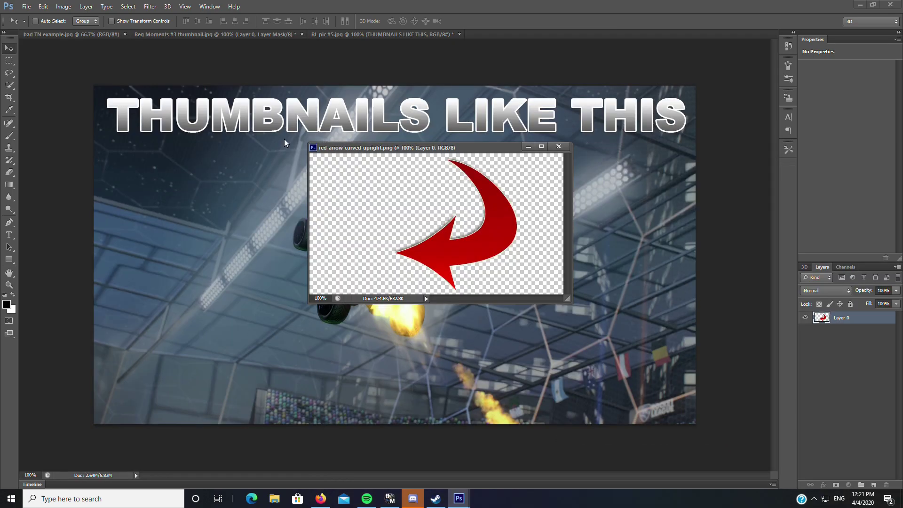
{"action": "left_click_drag", "start_coordinate": [483, 147], "coordinate": [836, 349]}
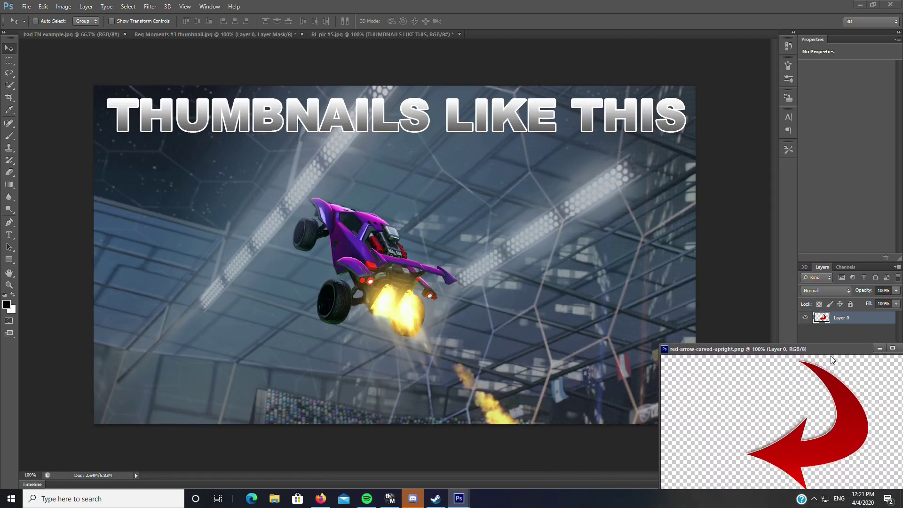
{"action": "left_click_drag", "start_coordinate": [831, 355], "coordinate": [811, 354]}
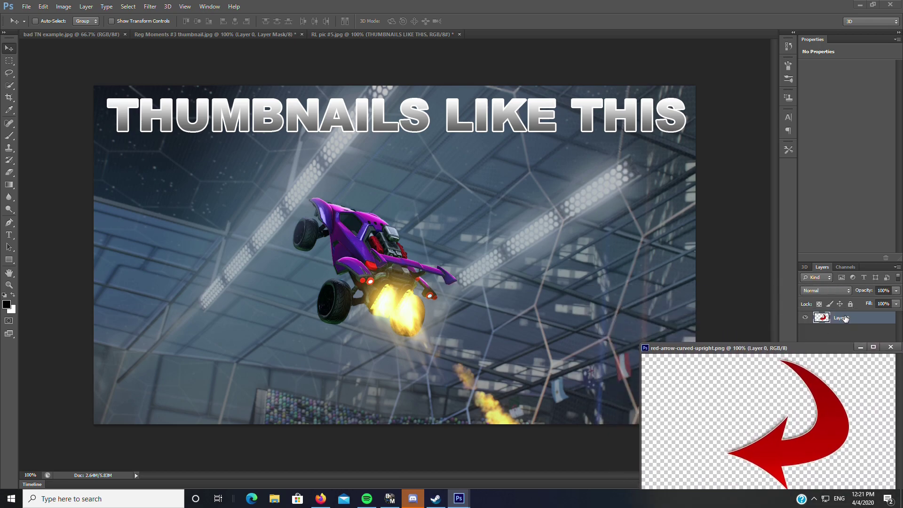
{"action": "left_click_drag", "start_coordinate": [845, 318], "coordinate": [483, 182]}
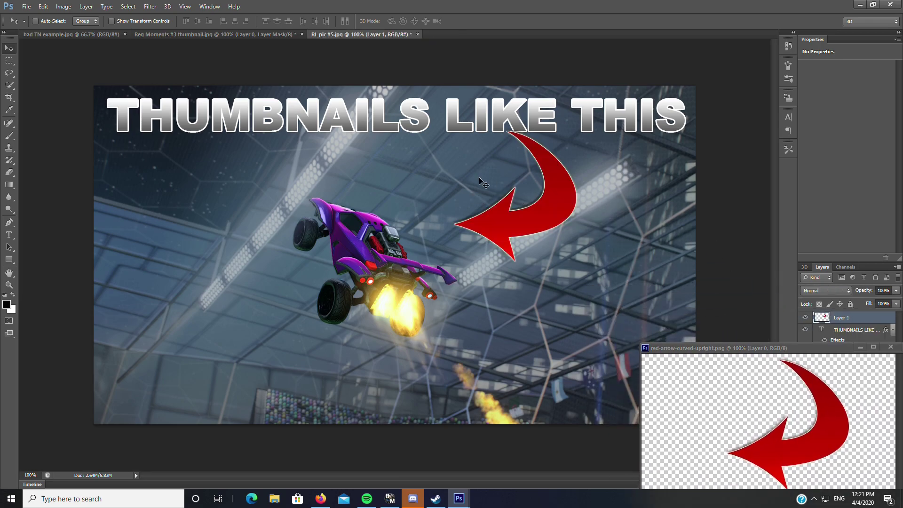
{"action": "left_click_drag", "start_coordinate": [755, 348], "coordinate": [542, 315]}
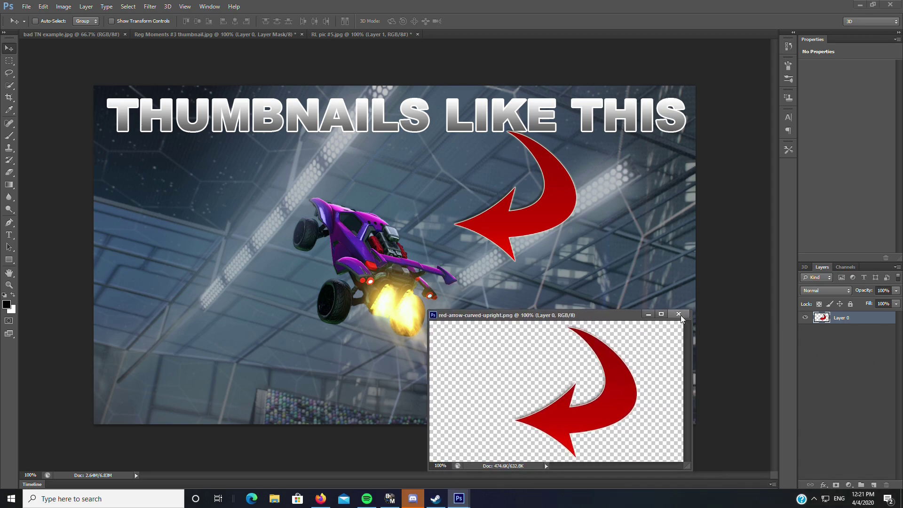
{"action": "left_click", "coordinate": [679, 315]}
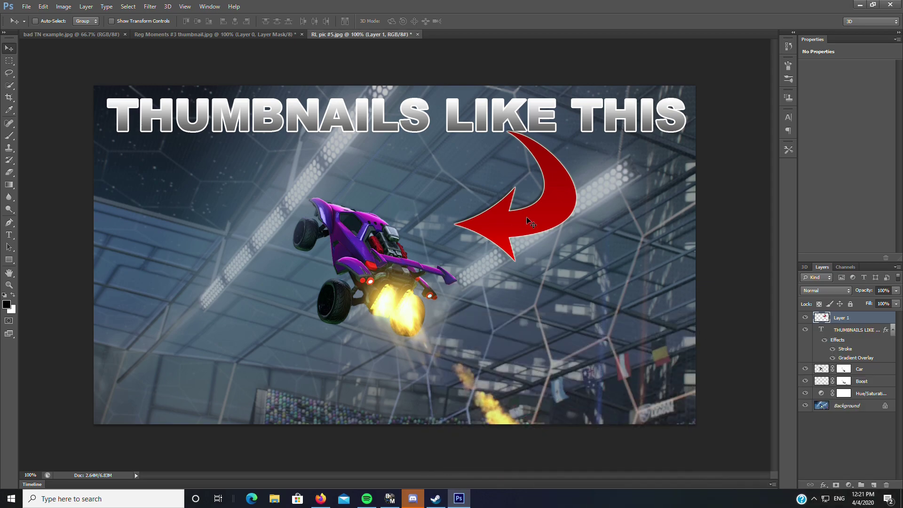
Free Transform the red arrow, moving it down-right and rotating it very slightly
{"action": "left_click", "coordinate": [43, 7]}
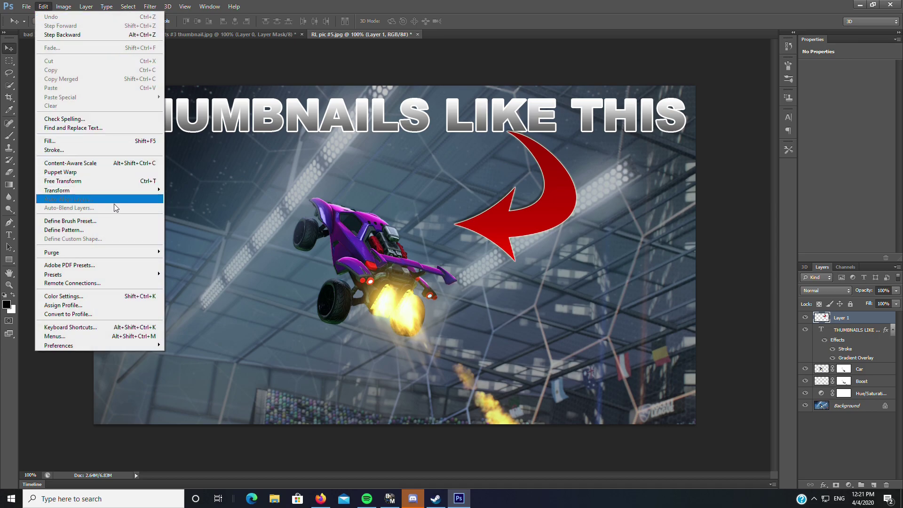
{"action": "mouse_move", "coordinate": [112, 189]}
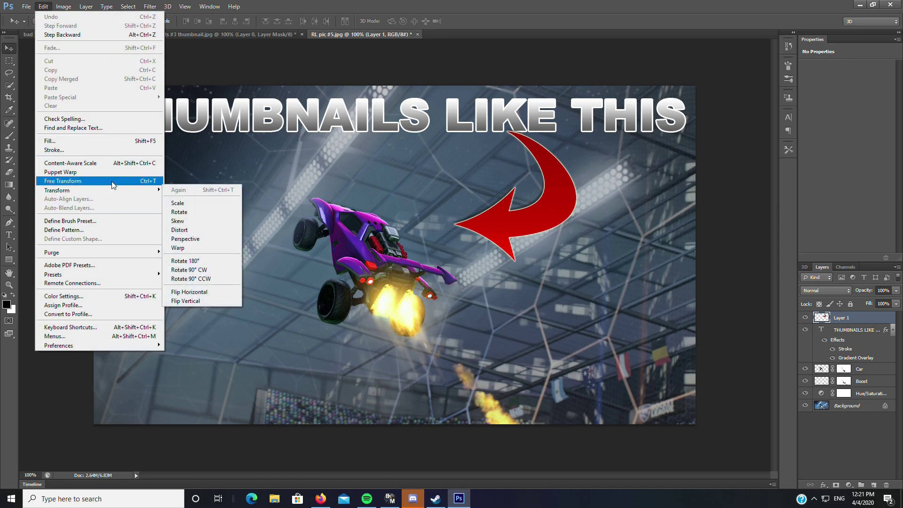
{"action": "left_click", "coordinate": [141, 181]}
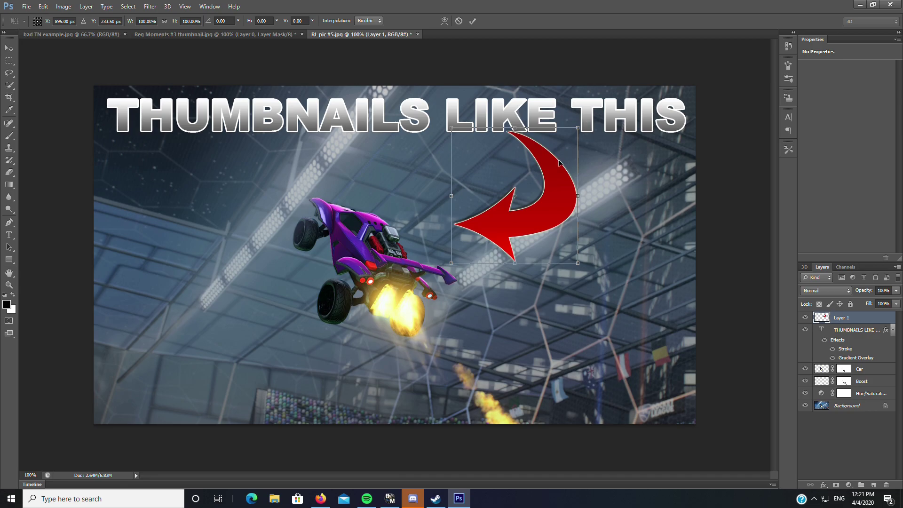
{"action": "left_click_drag", "start_coordinate": [563, 242], "coordinate": [561, 237]}
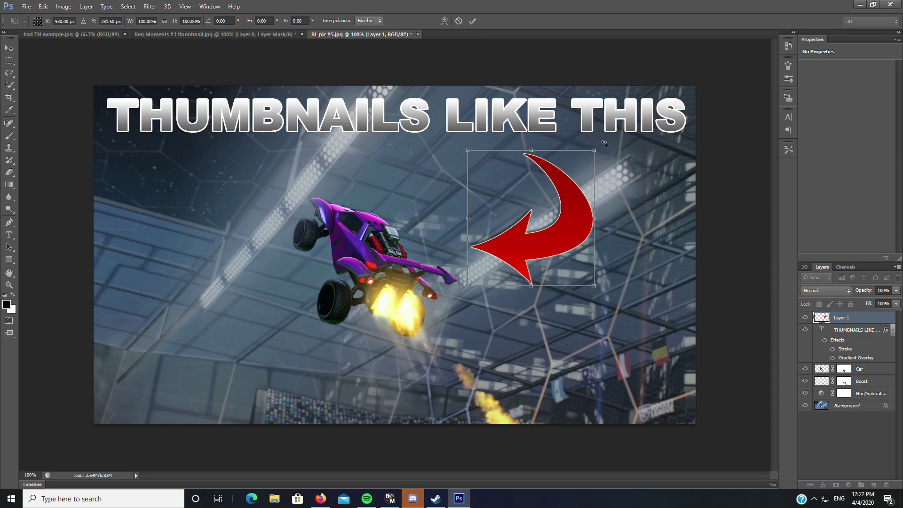
{"action": "left_click_drag", "start_coordinate": [625, 174], "coordinate": [621, 156]}
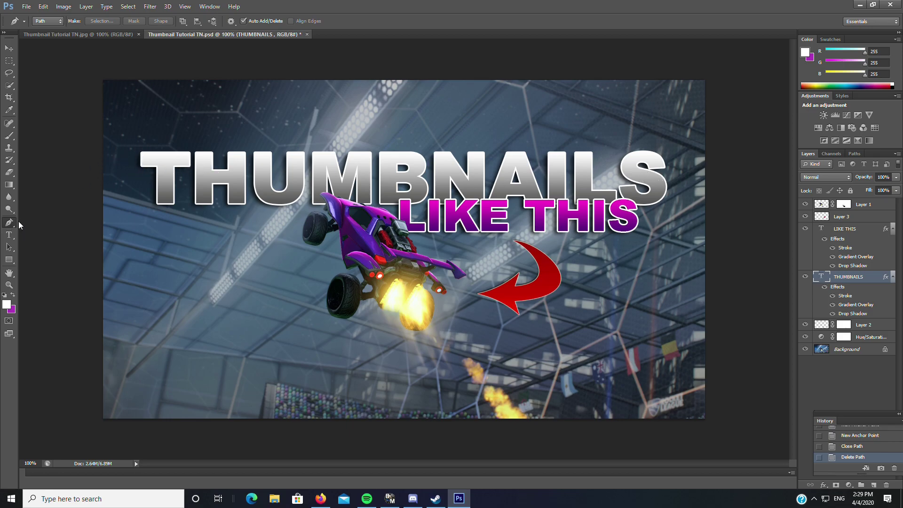
Start a pen path at the T of THUMBNAILS and curve it past the canvas's right edge
{"action": "left_click", "coordinate": [134, 159]}
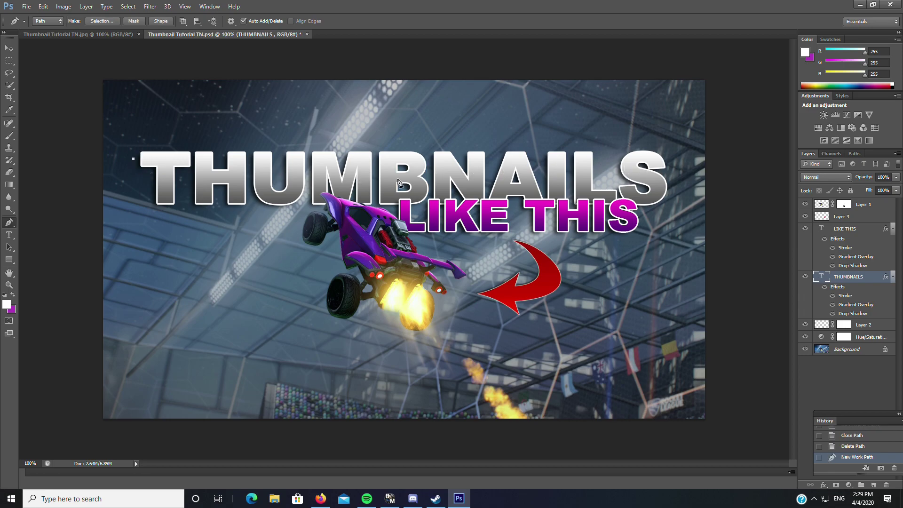
{"action": "left_click", "coordinate": [675, 162]}
{"action": "left_click_drag", "start_coordinate": [676, 164], "coordinate": [891, 119]}
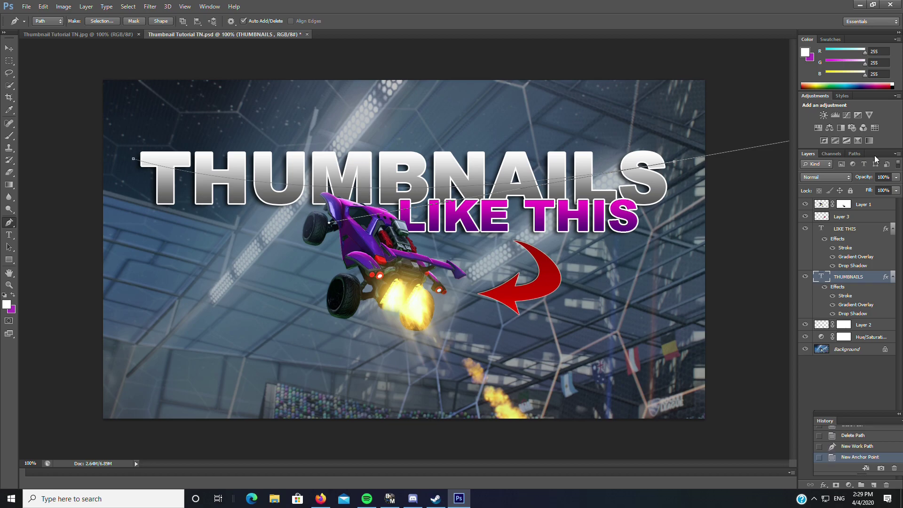
{"action": "left_click", "coordinate": [719, 197]}
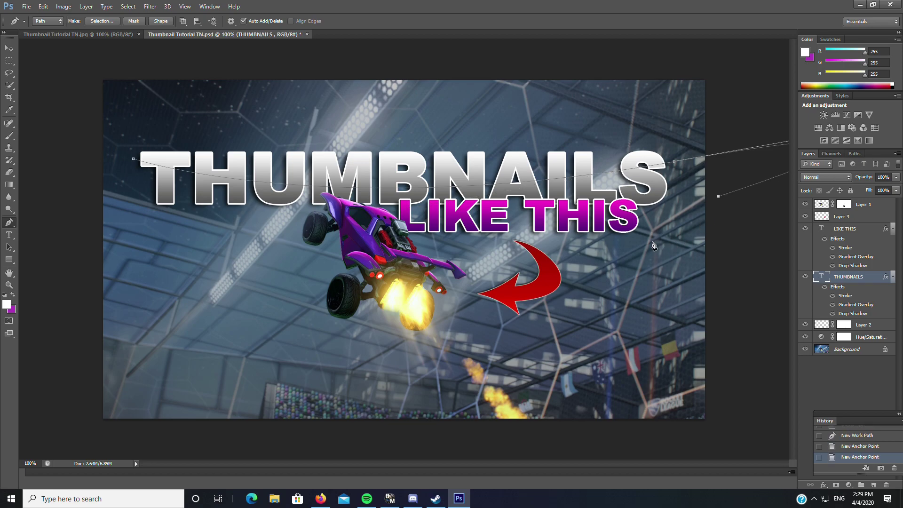
Trace the path's lower side back past the car and close it at the starting point
{"action": "left_click_drag", "start_coordinate": [566, 241], "coordinate": [477, 241]}
{"action": "left_click", "coordinate": [309, 246]}
{"action": "left_click", "coordinate": [222, 247]}
{"action": "left_click", "coordinate": [164, 237]}
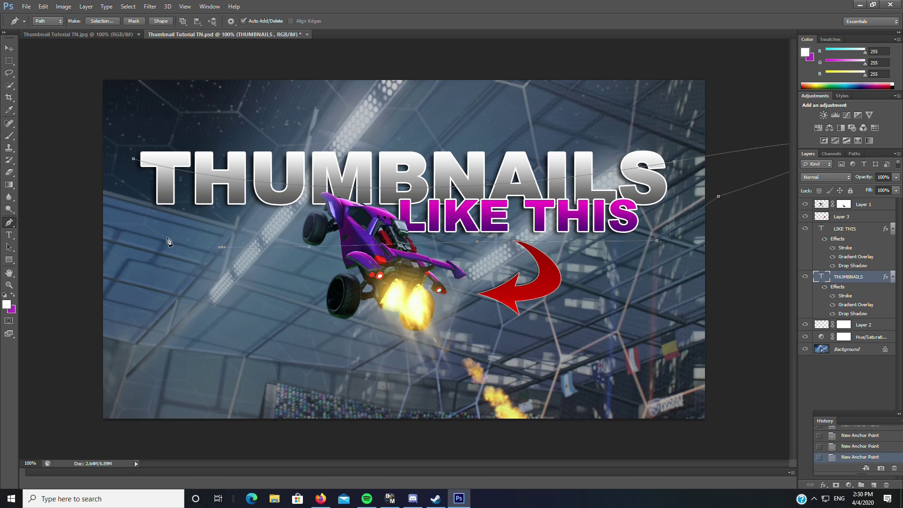
{"action": "left_click", "coordinate": [144, 226]}
{"action": "left_click", "coordinate": [134, 160]}
{"action": "left_click", "coordinate": [134, 160]}
Add a new layer above THUMBNAILS, fill the path with white, and set layer Fill to 0%
{"action": "left_click", "coordinate": [874, 485]}
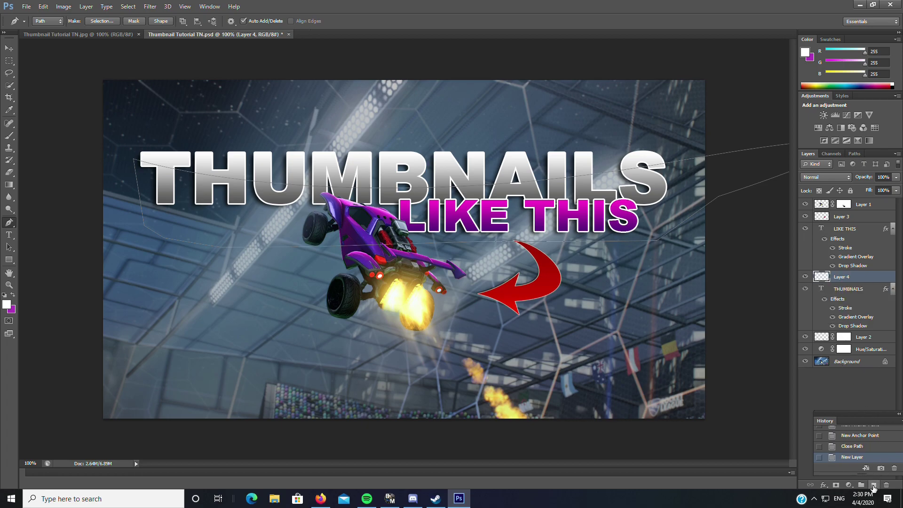
{"action": "right_click", "coordinate": [515, 207]}
{"action": "left_click", "coordinate": [559, 261]}
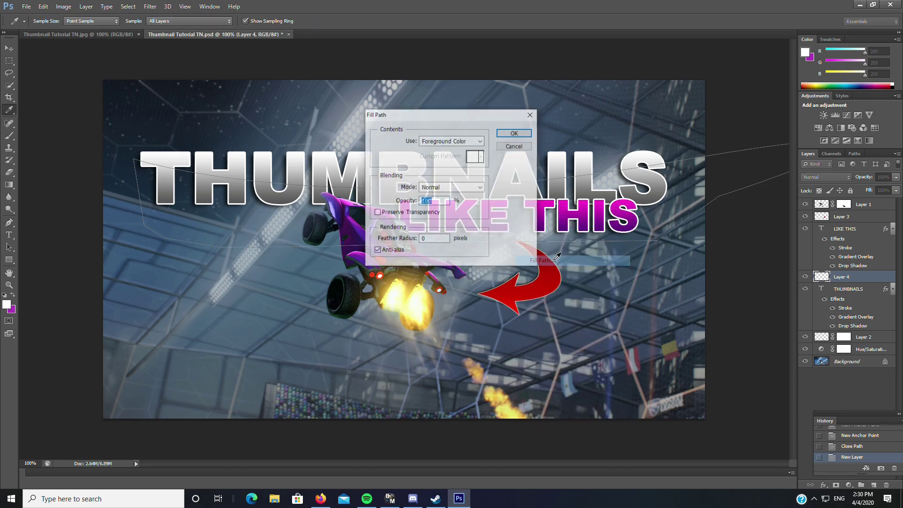
{"action": "left_click", "coordinate": [515, 133]}
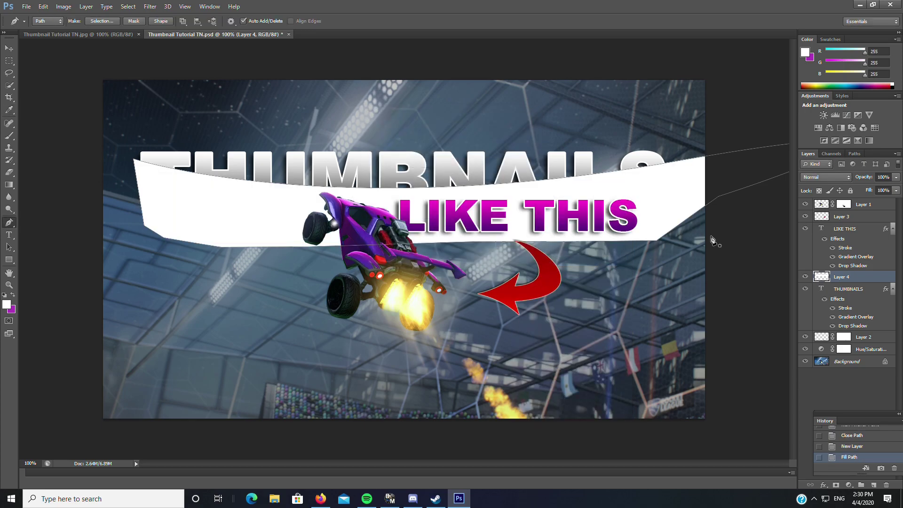
{"action": "left_click", "coordinate": [896, 190]}
{"action": "left_click_drag", "start_coordinate": [892, 202], "coordinate": [834, 202]}
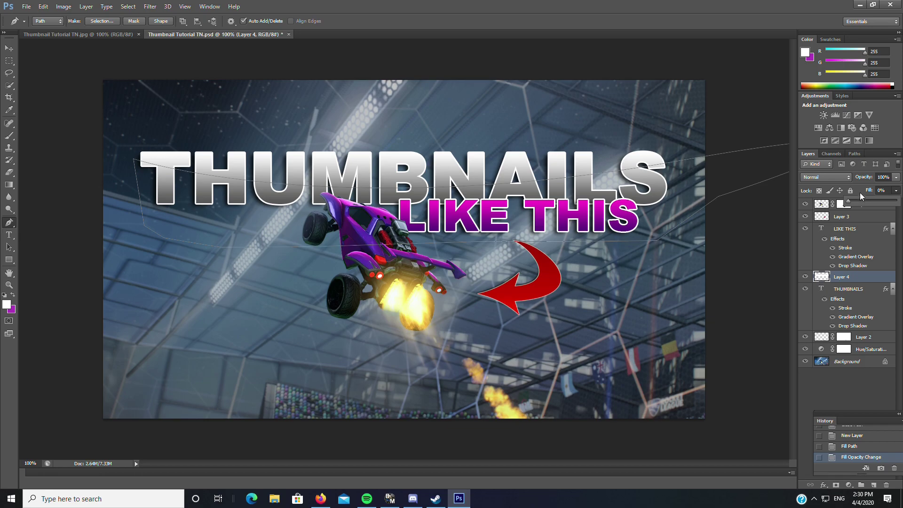
Give Layer 4 an Inner Shadow with size 38 px and distance 8 px
{"action": "right_click", "coordinate": [845, 278]}
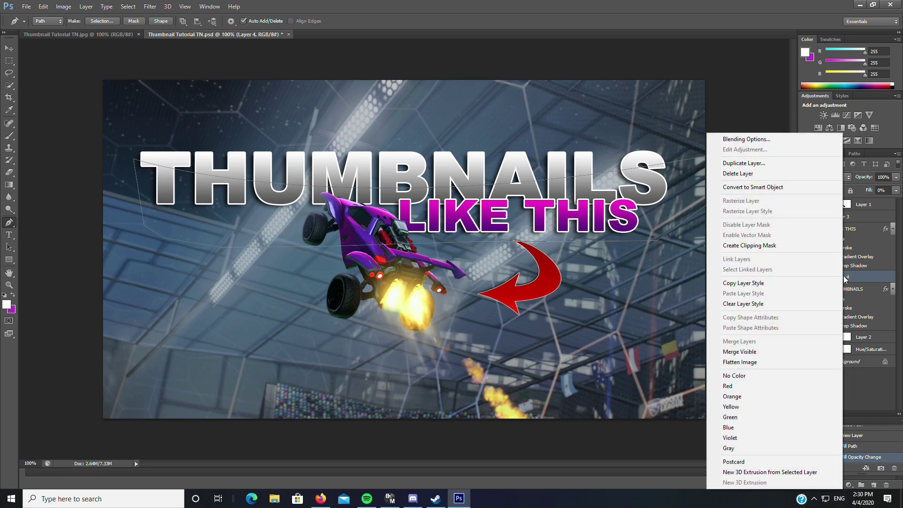
{"action": "left_click", "coordinate": [742, 144]}
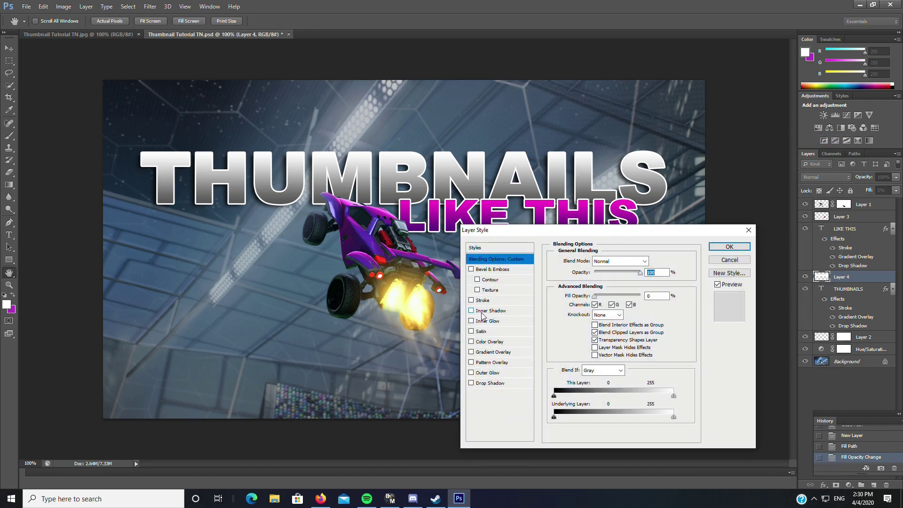
{"action": "left_click", "coordinate": [493, 312]}
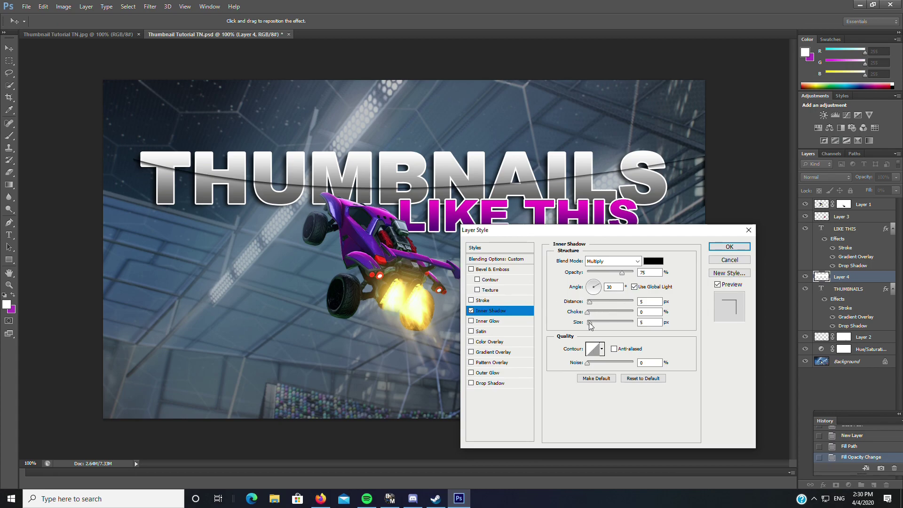
{"action": "left_click_drag", "start_coordinate": [590, 325], "coordinate": [598, 325]}
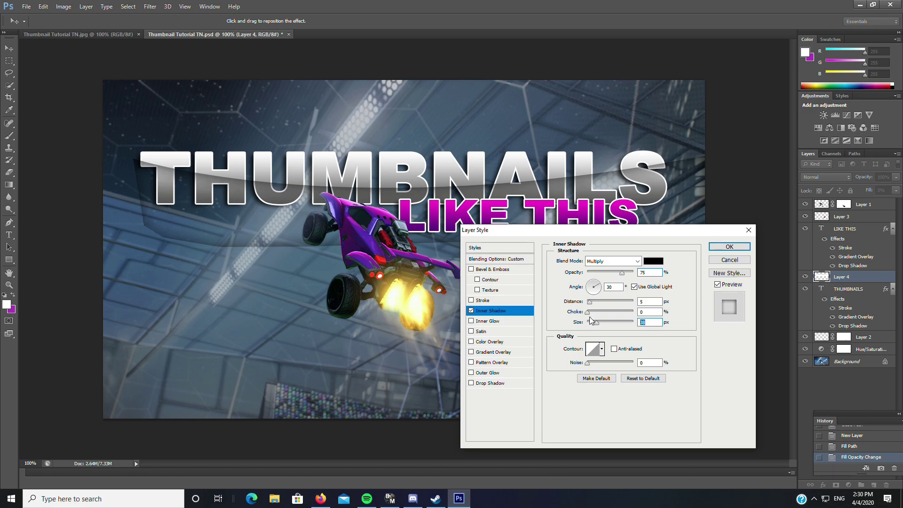
{"action": "left_click_drag", "start_coordinate": [590, 302], "coordinate": [593, 308]}
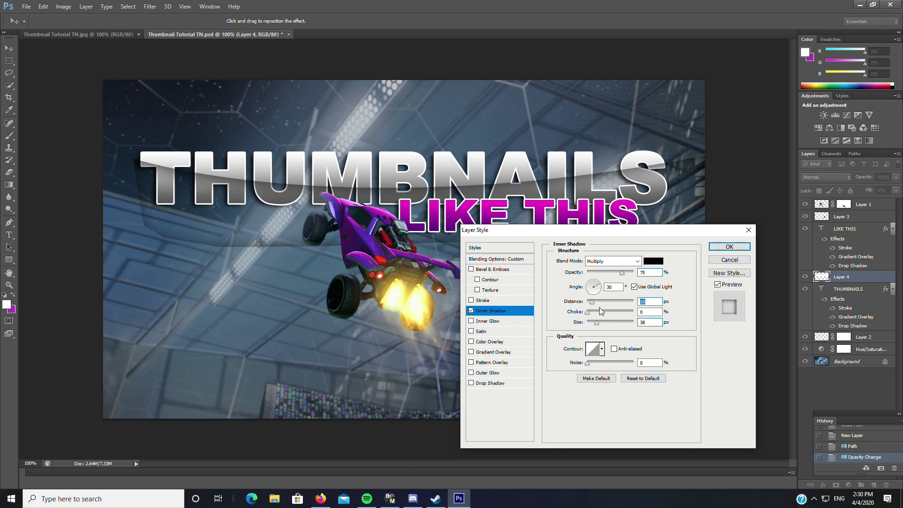
{"action": "left_click_drag", "start_coordinate": [593, 306], "coordinate": [592, 306]}
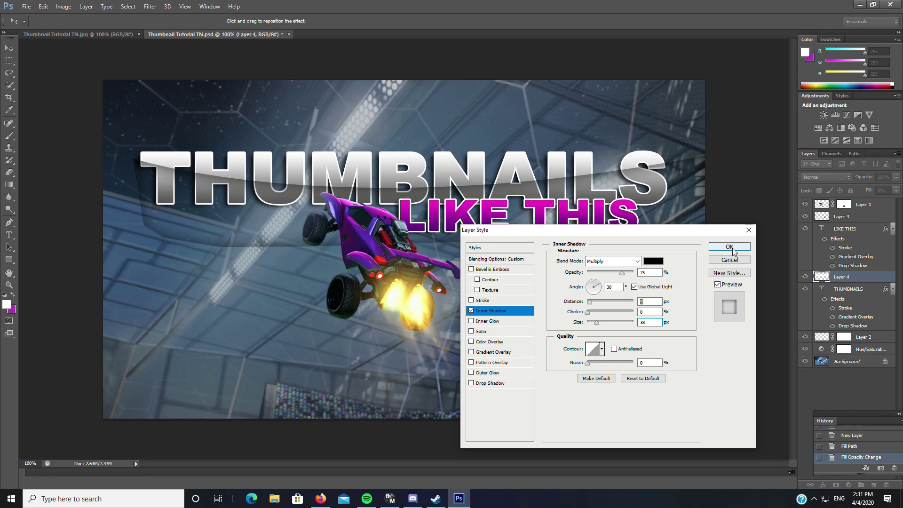
Apply the inner shadow, duplicate the THUMBNAILS layer, and hide the original
{"action": "left_click", "coordinate": [729, 247]}
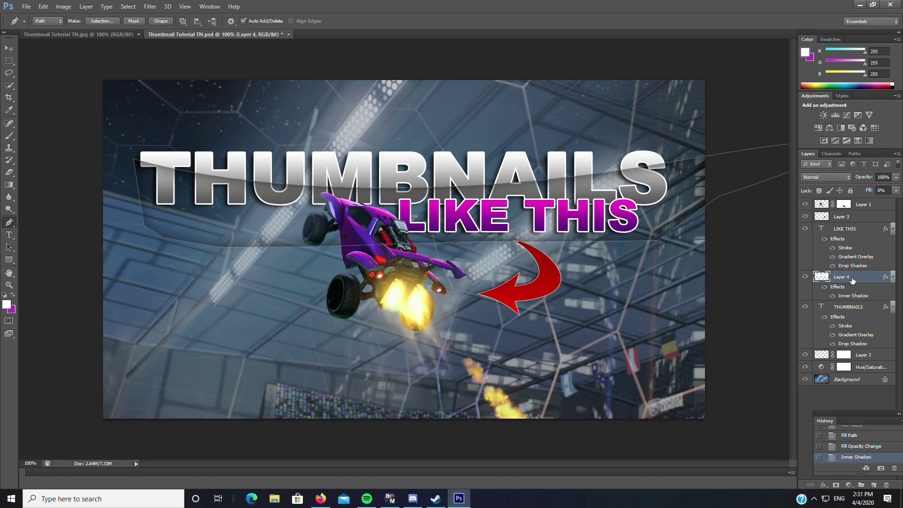
{"action": "right_click", "coordinate": [844, 308]}
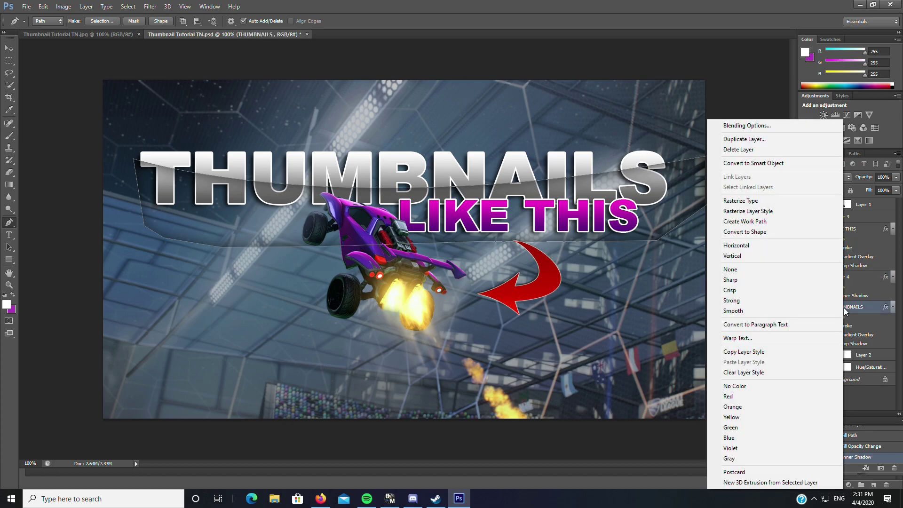
{"action": "left_click", "coordinate": [744, 139]}
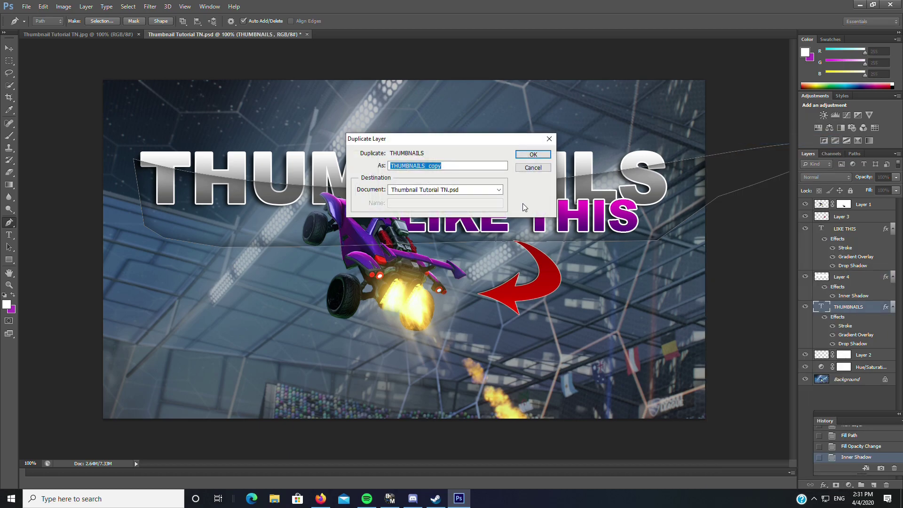
{"action": "left_click", "coordinate": [533, 155]}
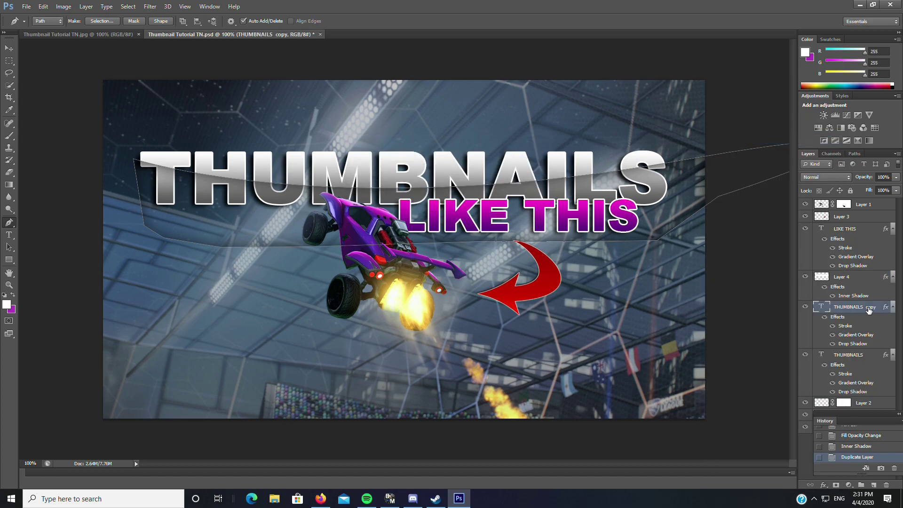
{"action": "left_click", "coordinate": [805, 354]}
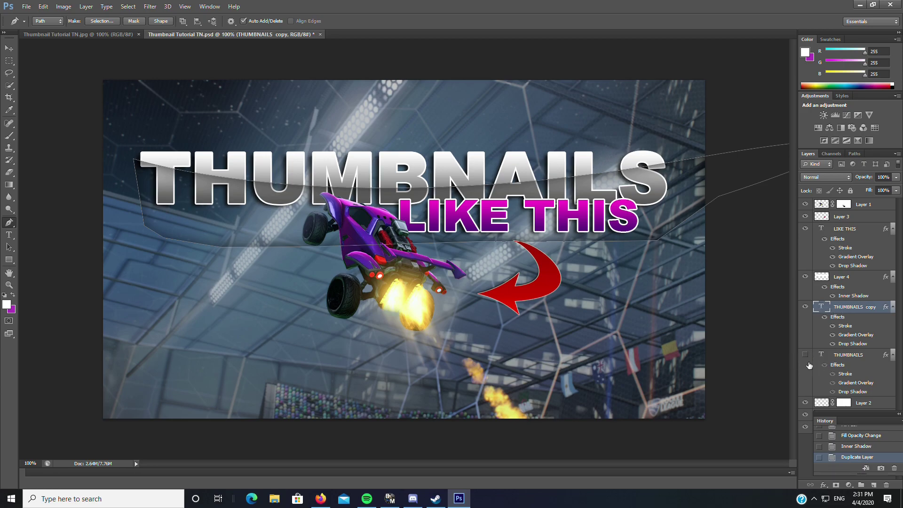
Convert THUMBNAILS copy and Layer 4 to smart objects and clip Layer 4 to the copy
{"action": "right_click", "coordinate": [849, 311]}
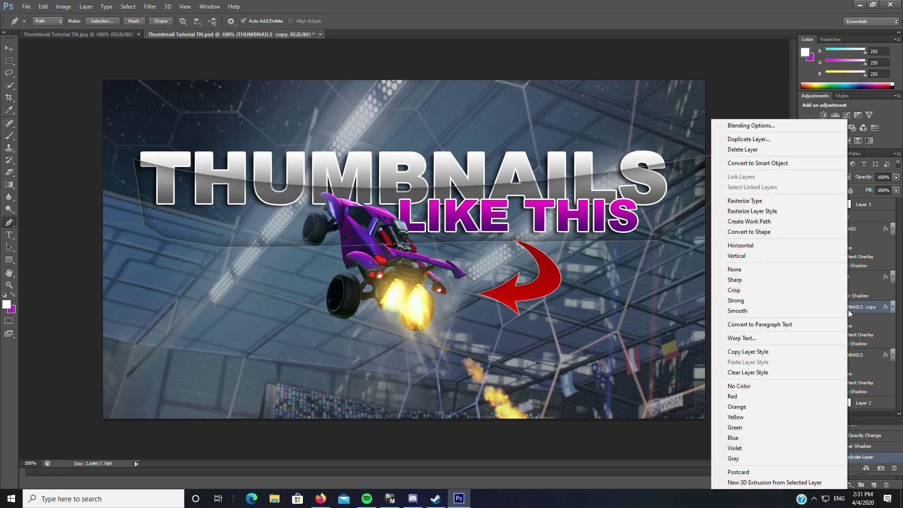
{"action": "left_click", "coordinate": [771, 164]}
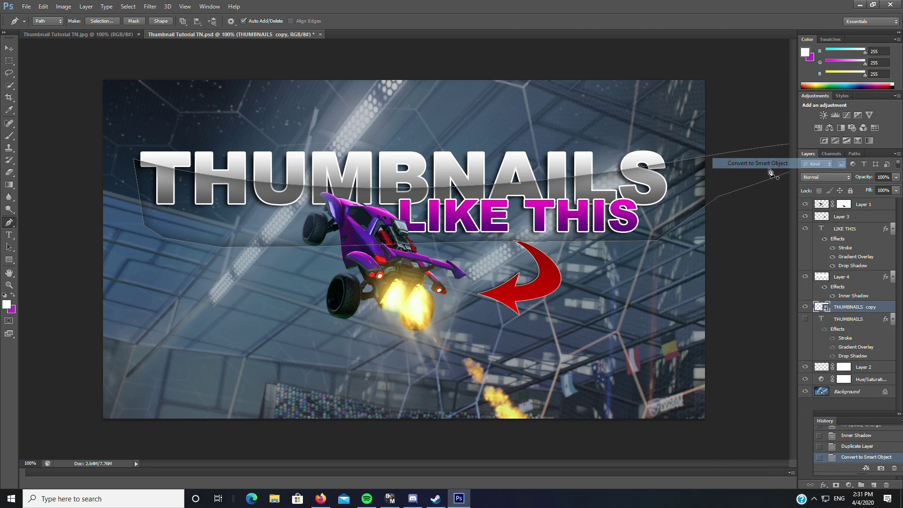
{"action": "right_click", "coordinate": [857, 281]}
{"action": "left_click", "coordinate": [871, 280]}
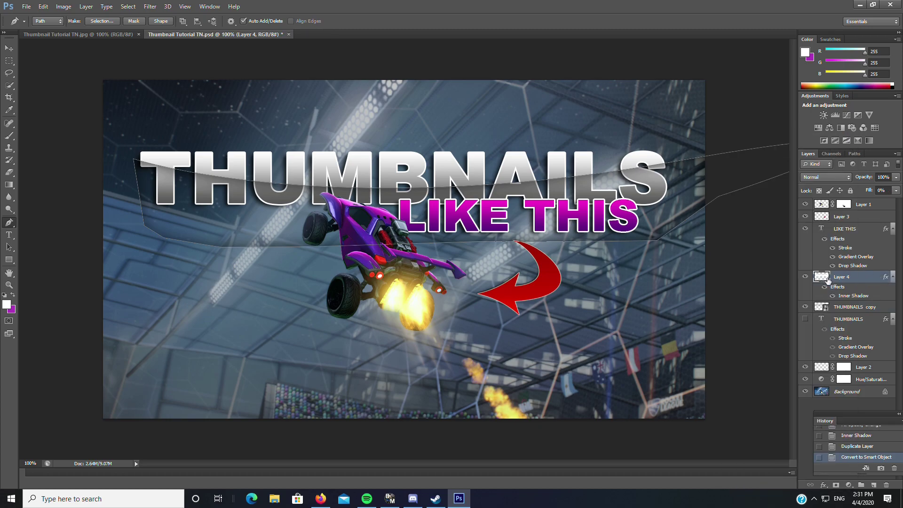
{"action": "right_click", "coordinate": [857, 280]}
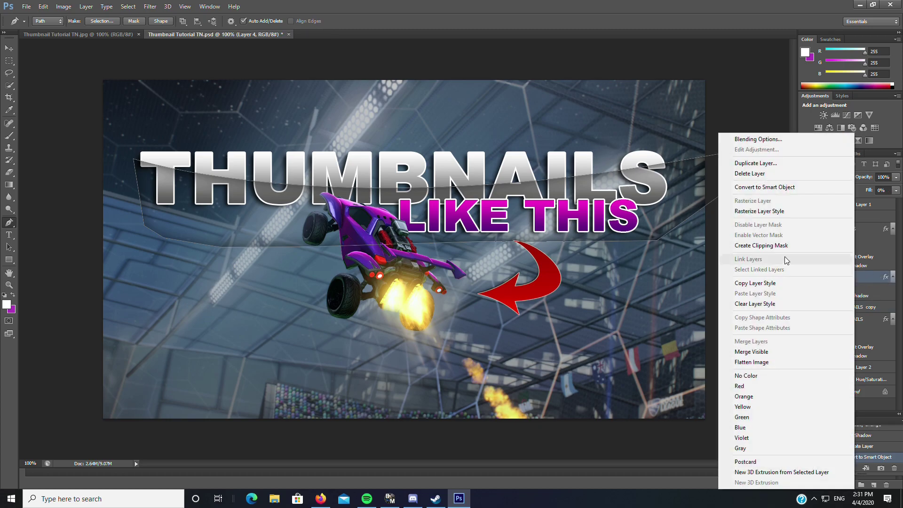
{"action": "left_click", "coordinate": [780, 187]}
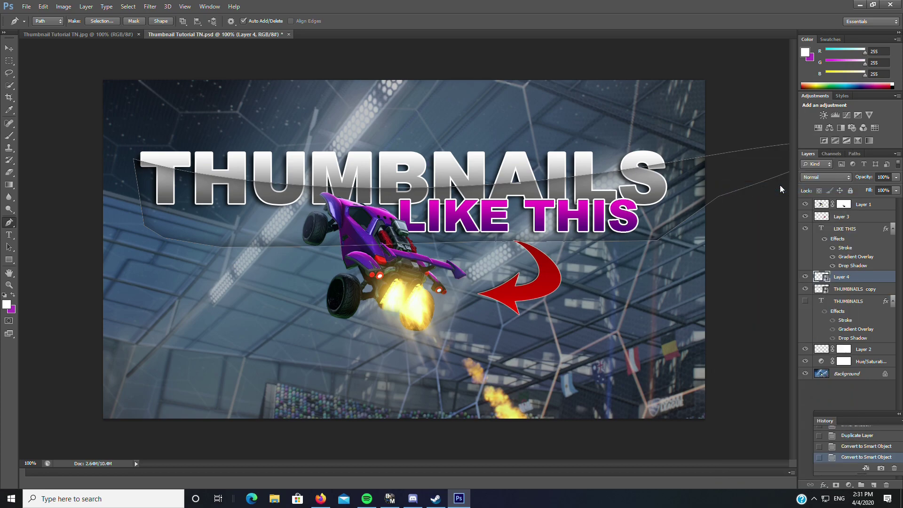
{"action": "right_click", "coordinate": [860, 281]}
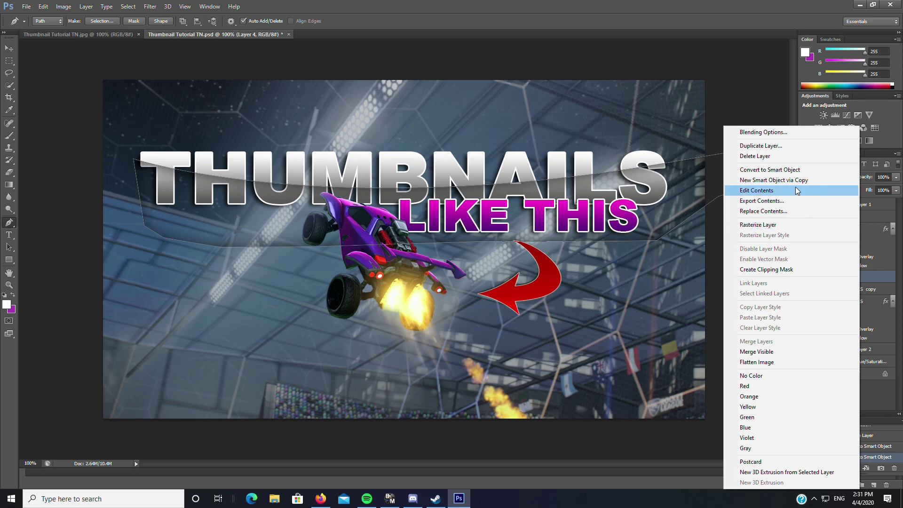
{"action": "left_click", "coordinate": [800, 269]}
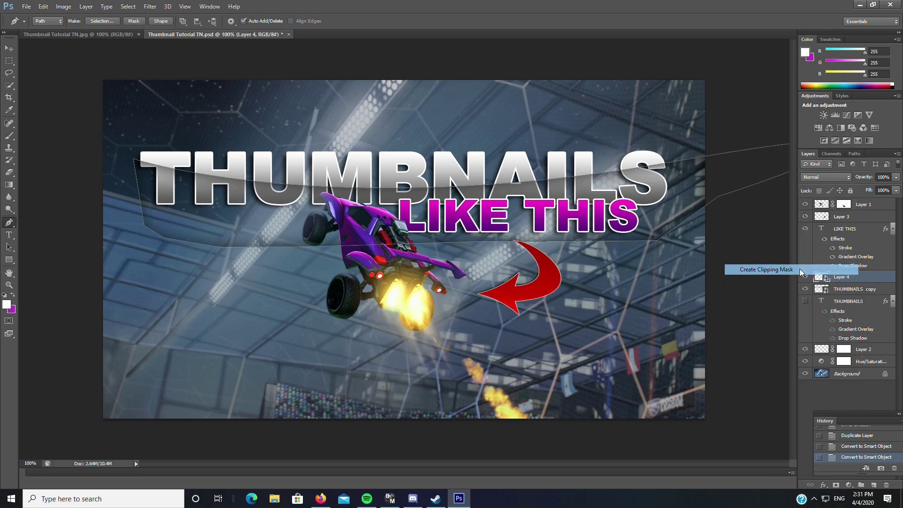
{"action": "key", "text": "v"}
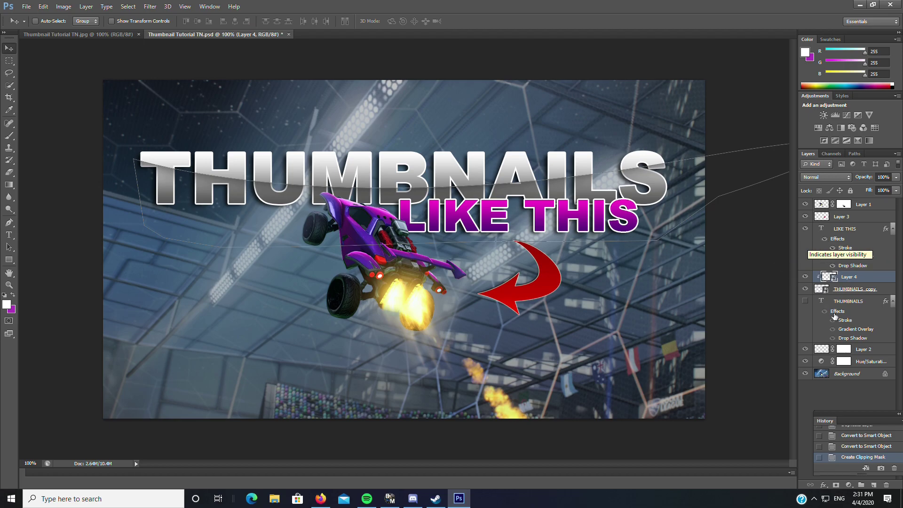
Delete the leftover pen work path and lower Layer 4's opacity to 50%
{"action": "right_click", "coordinate": [668, 163]}
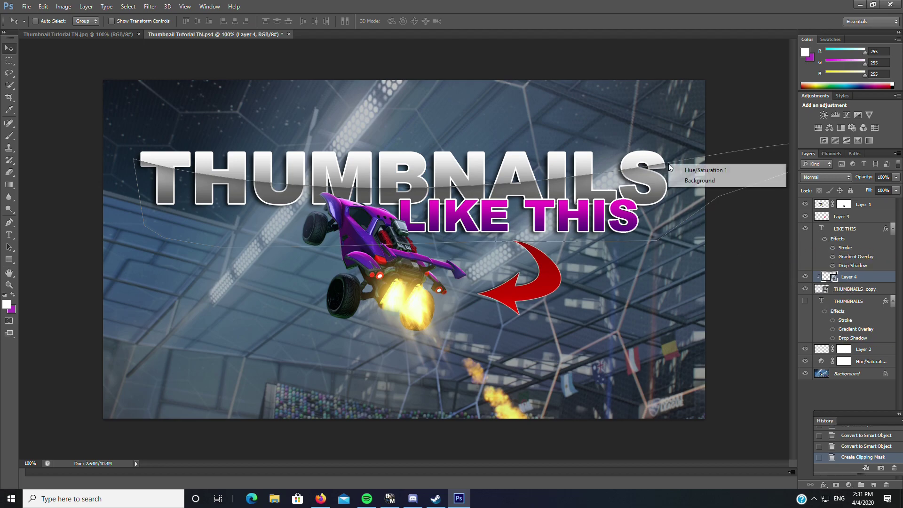
{"action": "key", "text": "Escape"}
{"action": "left_click", "coordinate": [9, 222]}
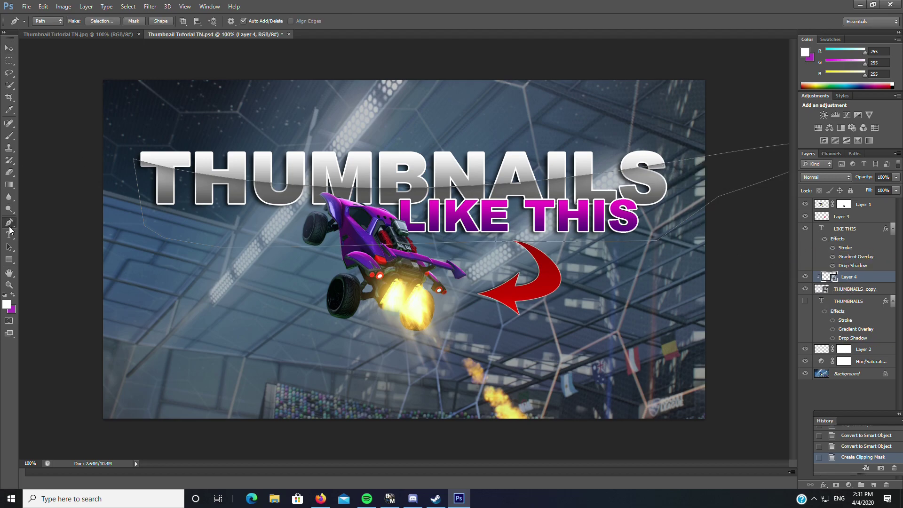
{"action": "right_click", "coordinate": [167, 168]}
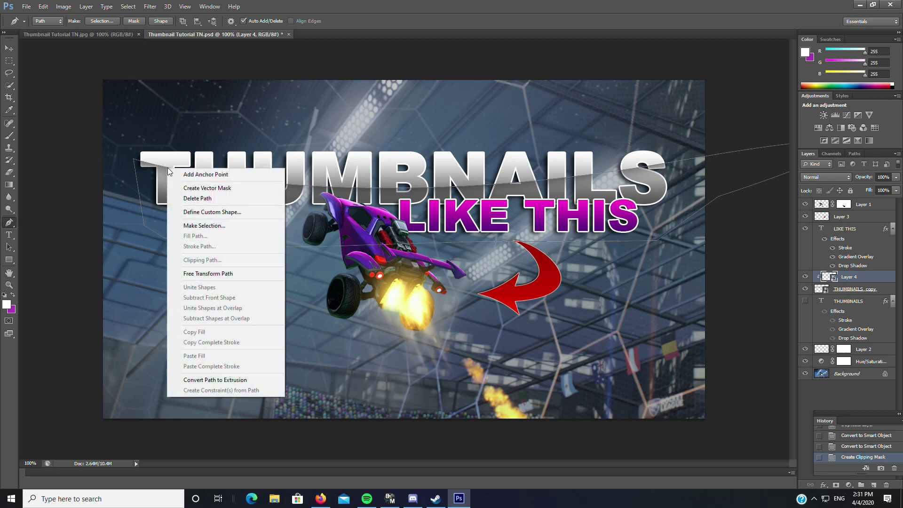
{"action": "left_click", "coordinate": [206, 199]}
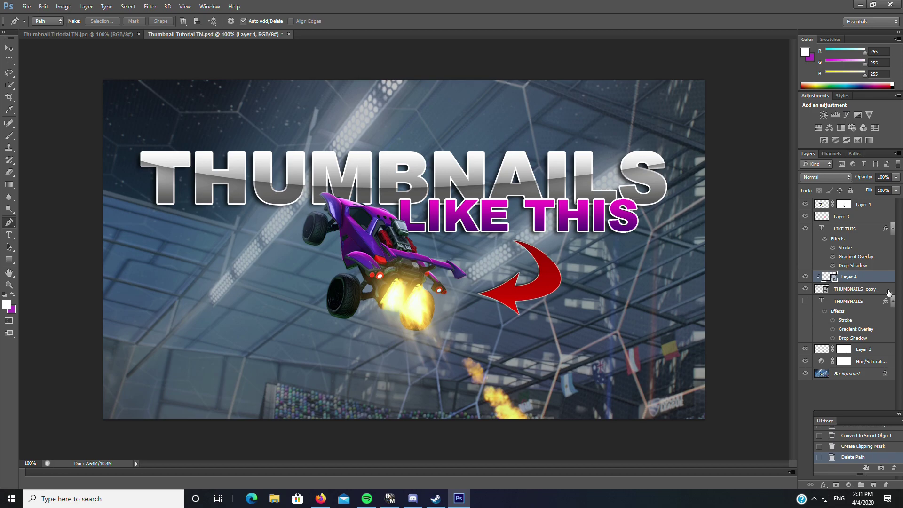
{"action": "left_click", "coordinate": [896, 178]}
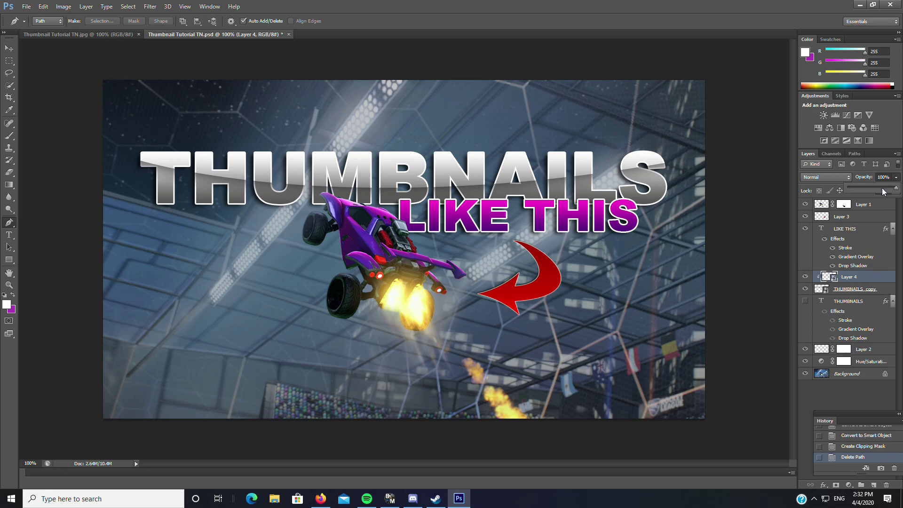
{"action": "left_click_drag", "start_coordinate": [894, 189], "coordinate": [873, 190]}
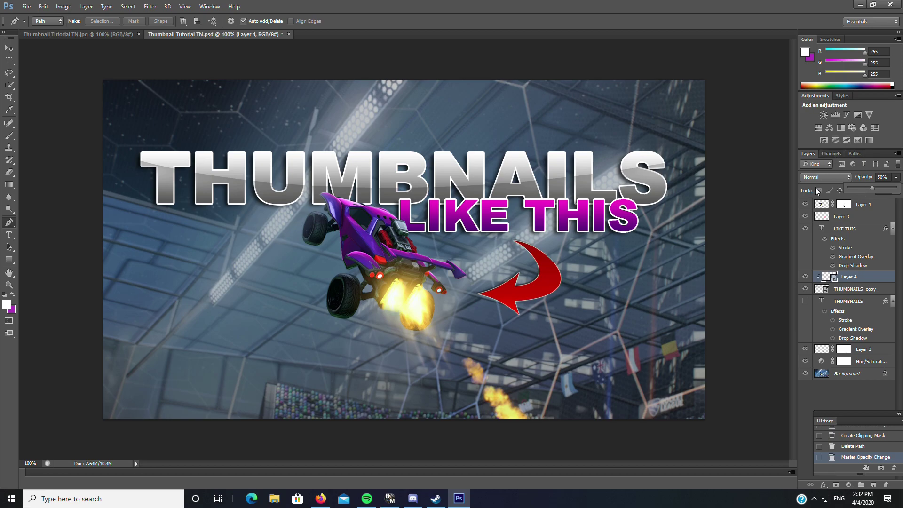
Close the opacity control, leaving the layer at 50% opacity
{"action": "left_click", "coordinate": [889, 177]}
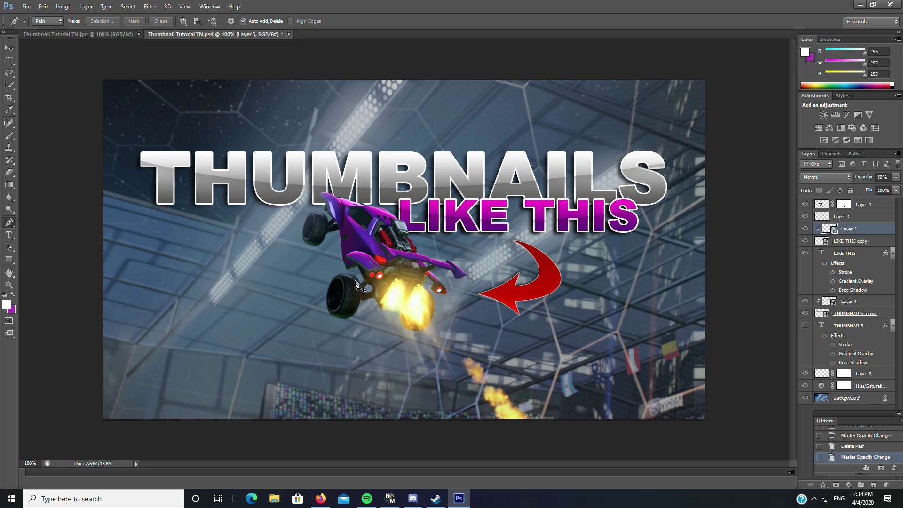
Set the foreground colour to bright pink (R229 G60 B220) sampled from the artwork
{"action": "left_click", "coordinate": [14, 294]}
{"action": "left_click", "coordinate": [7, 303]}
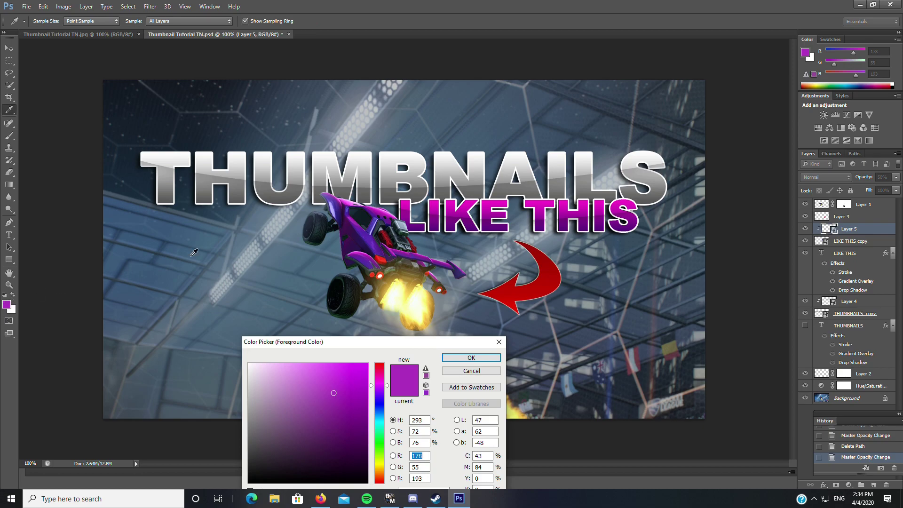
{"action": "left_click", "coordinate": [384, 207]}
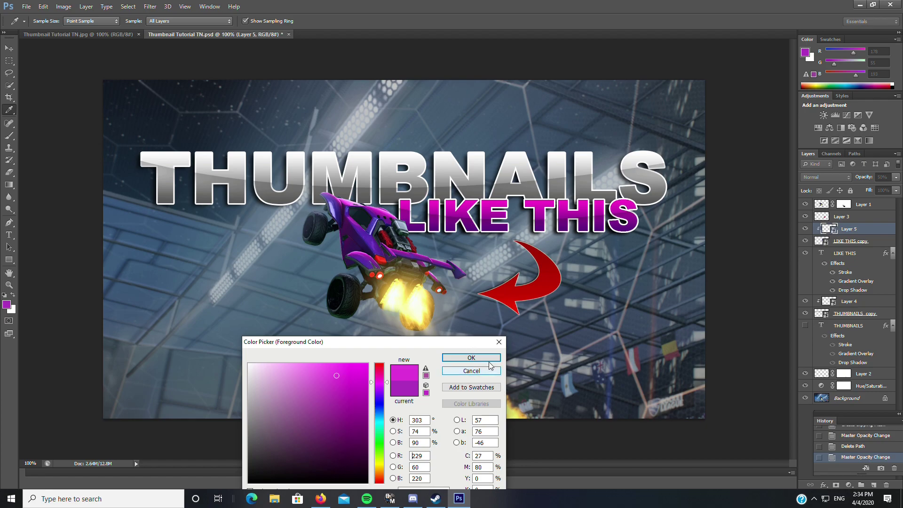
{"action": "left_click", "coordinate": [472, 358]}
Add an empty Layer 6 directly above the Background layer
{"action": "key", "text": "p"}
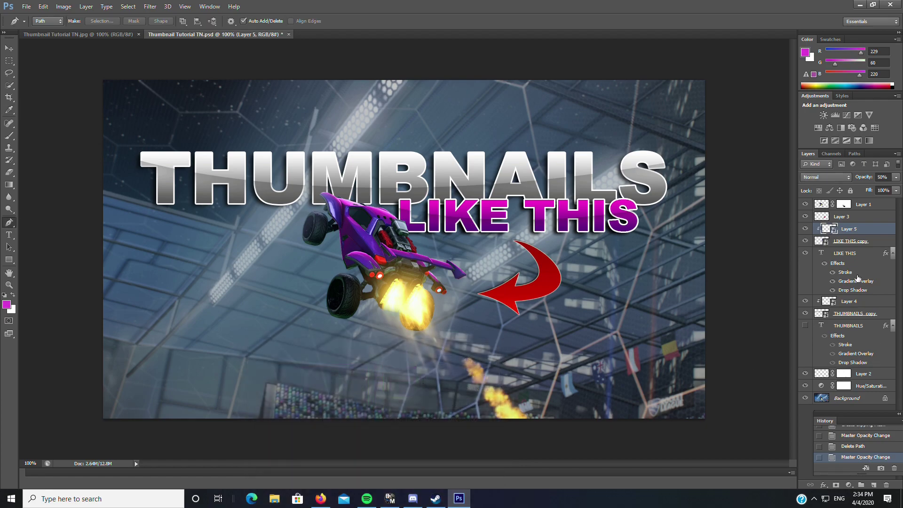
{"action": "left_click", "coordinate": [847, 399]}
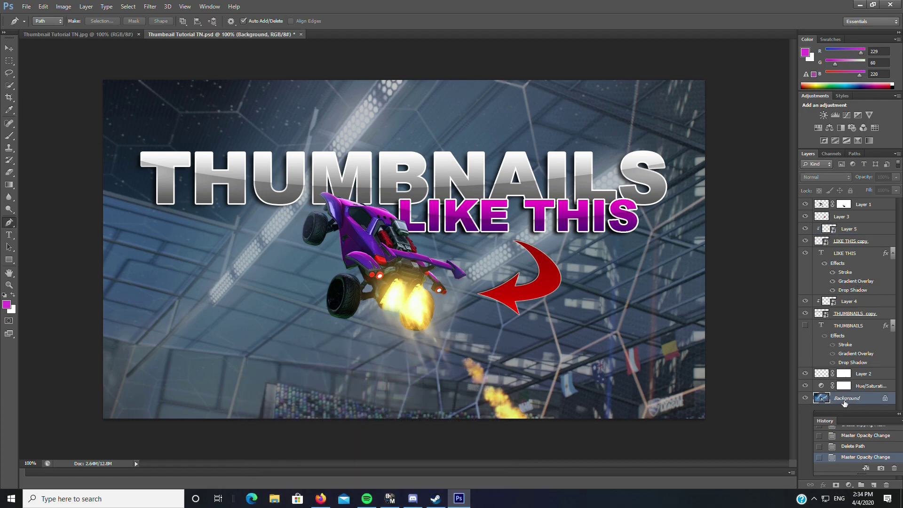
{"action": "left_click", "coordinate": [873, 484]}
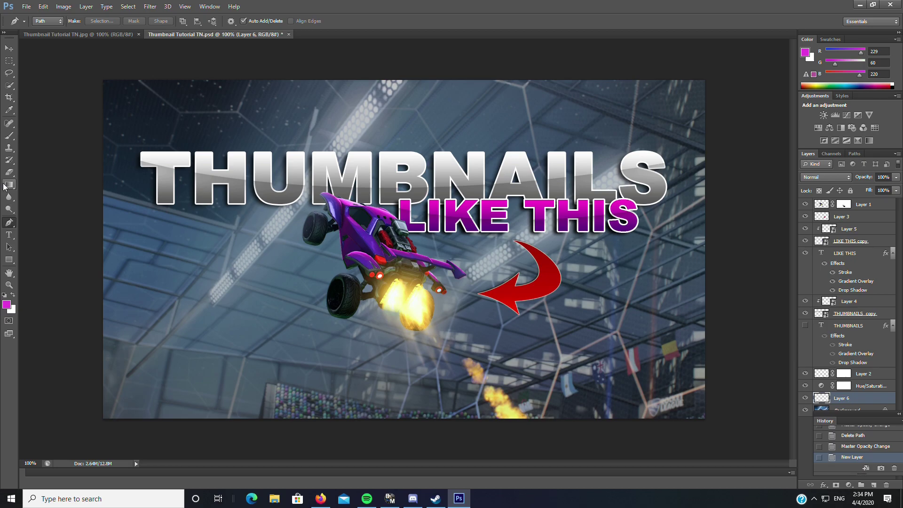
Choose the Brush tool with a large size and 0% hardness
{"action": "left_click", "coordinate": [9, 136]}
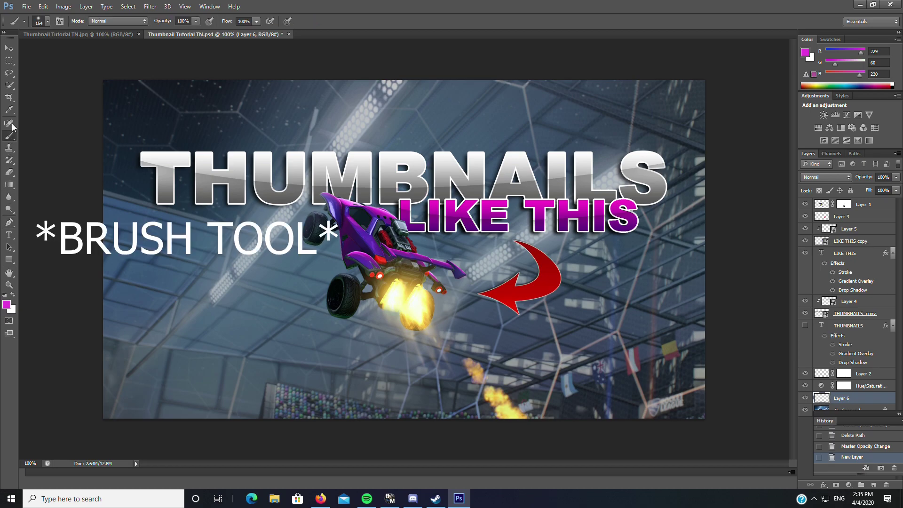
{"action": "left_click", "coordinate": [43, 22]}
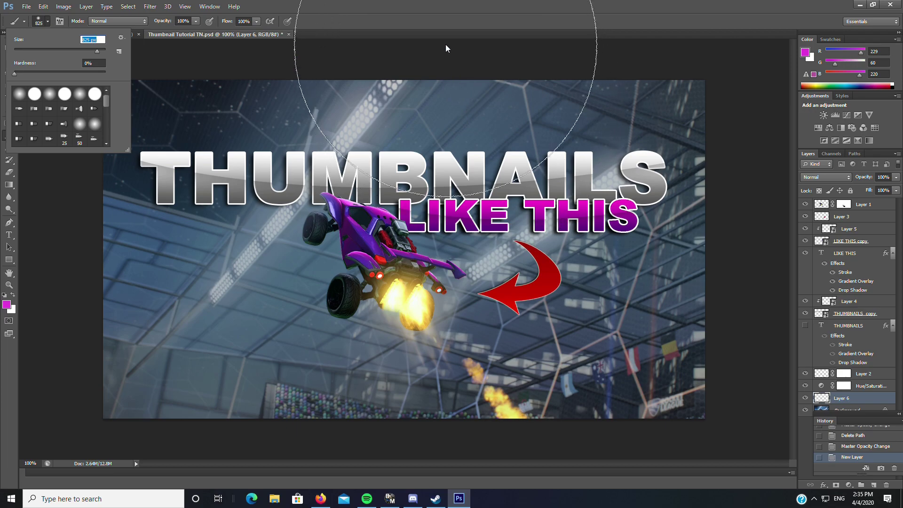
{"action": "left_click", "coordinate": [442, 13]}
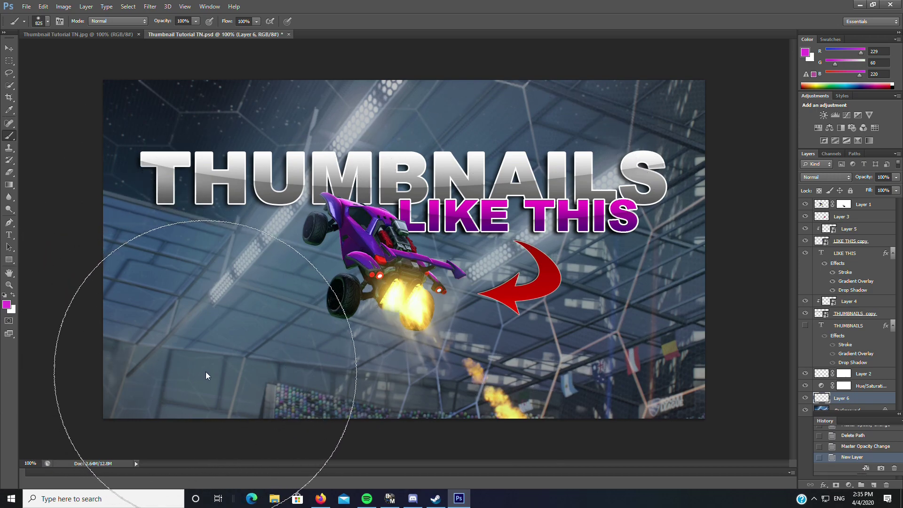
Paint soft pink over the lower-left, upper-left and left edge of the thumbnail
{"action": "left_click", "coordinate": [205, 340]}
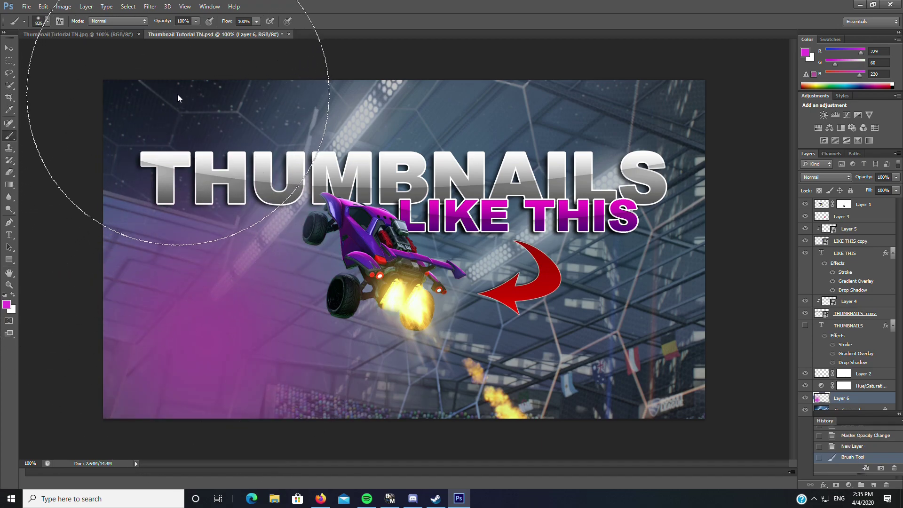
{"action": "left_click", "coordinate": [166, 107]}
{"action": "left_click", "coordinate": [40, 270]}
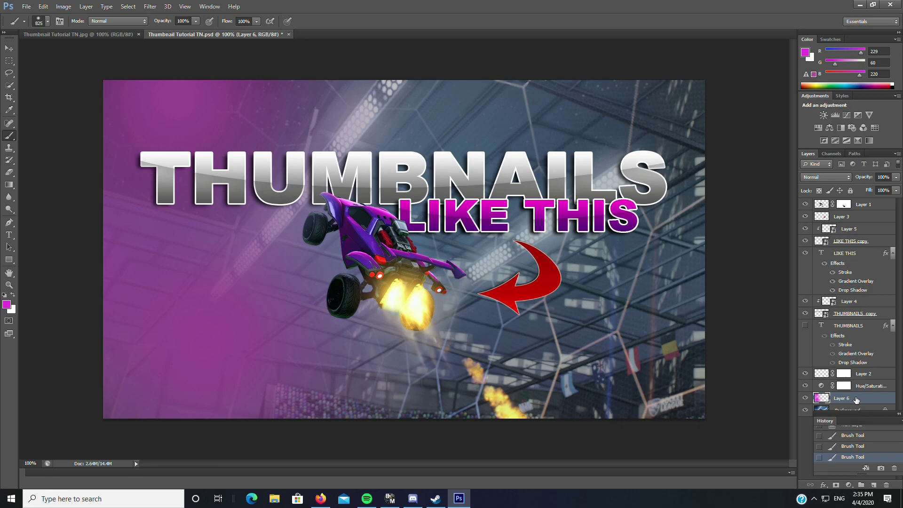
Set Layer 6 to Overlay blend mode and pick fully saturated cyan as the background colour
{"action": "left_click", "coordinate": [834, 176]}
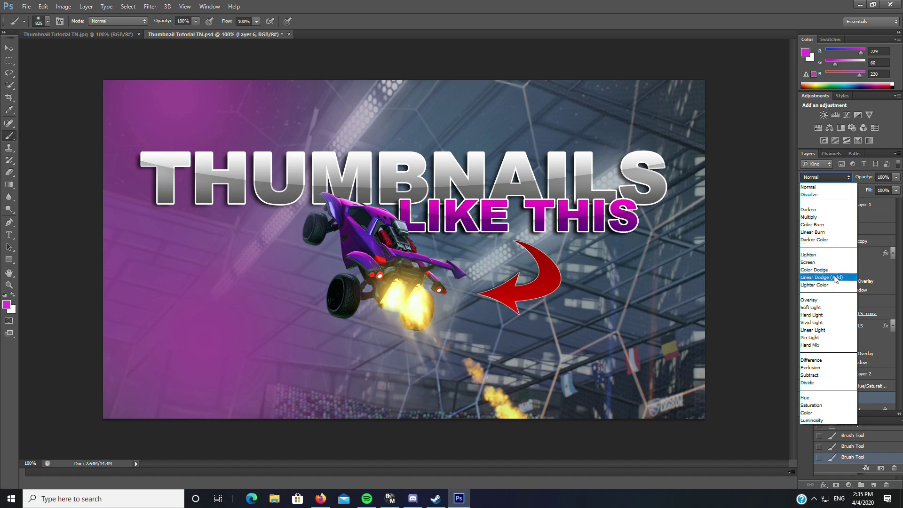
{"action": "left_click", "coordinate": [832, 300]}
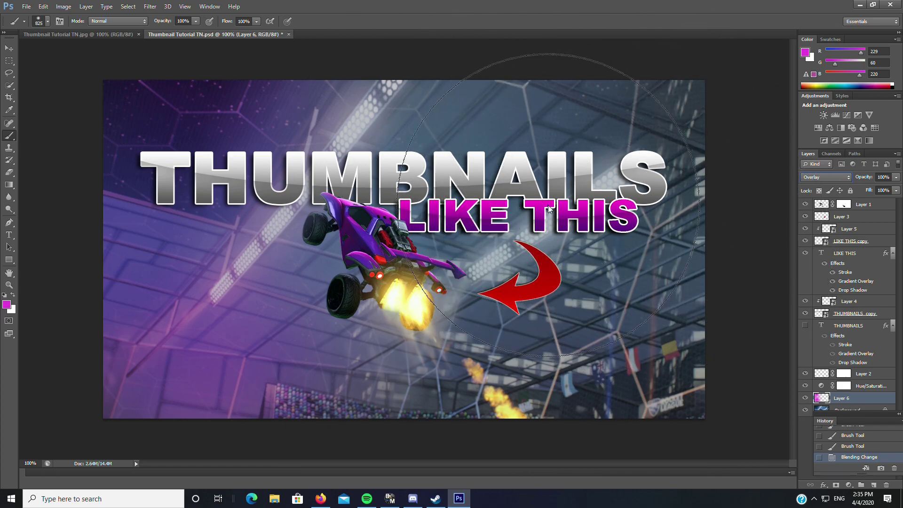
{"action": "left_click", "coordinate": [11, 310]}
{"action": "left_click", "coordinate": [382, 422]}
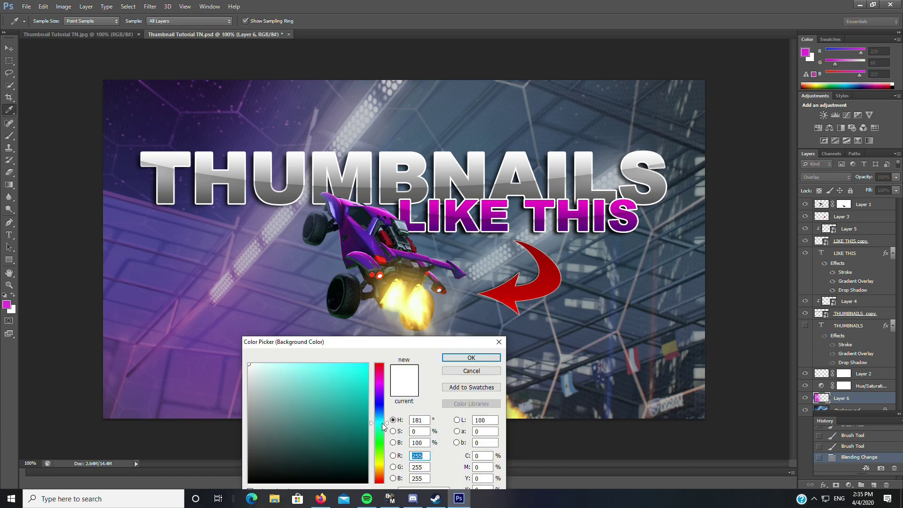
{"action": "left_click", "coordinate": [367, 364]}
{"action": "left_click", "coordinate": [471, 358]}
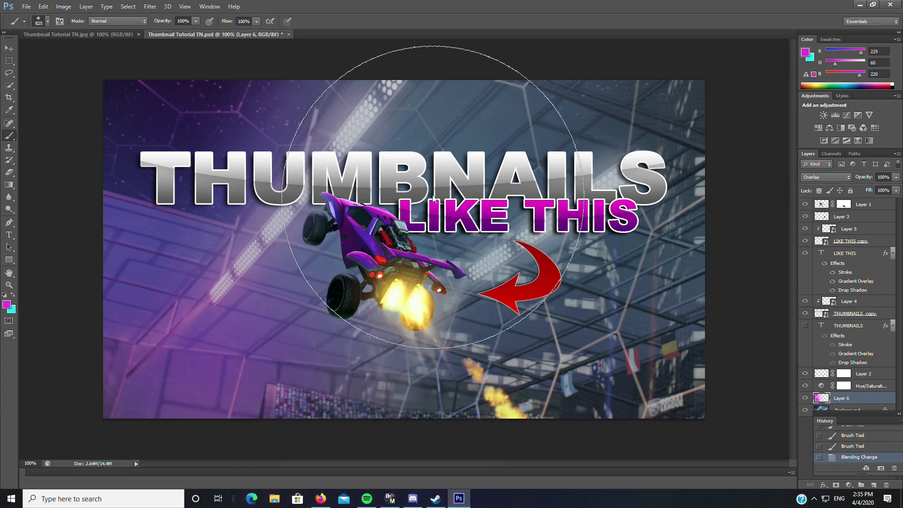
Brush magenta, then cyan, over the upper-right and lower-right areas
{"action": "left_click_drag", "start_coordinate": [718, 179], "coordinate": [669, 126]}
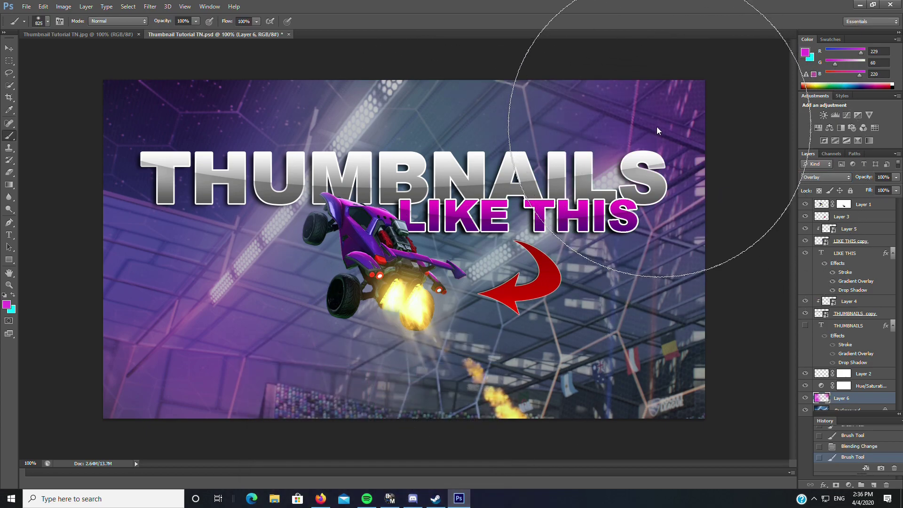
{"action": "left_click", "coordinate": [13, 295]}
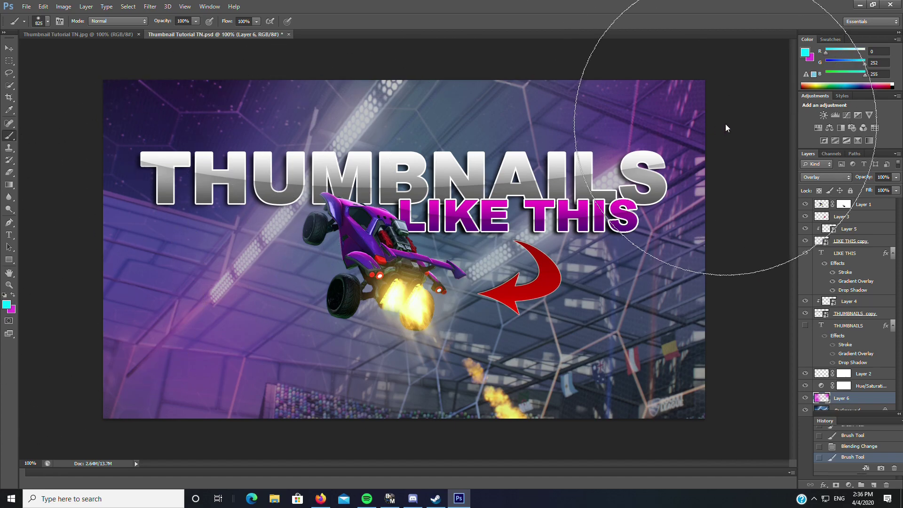
{"action": "left_click", "coordinate": [630, 137]}
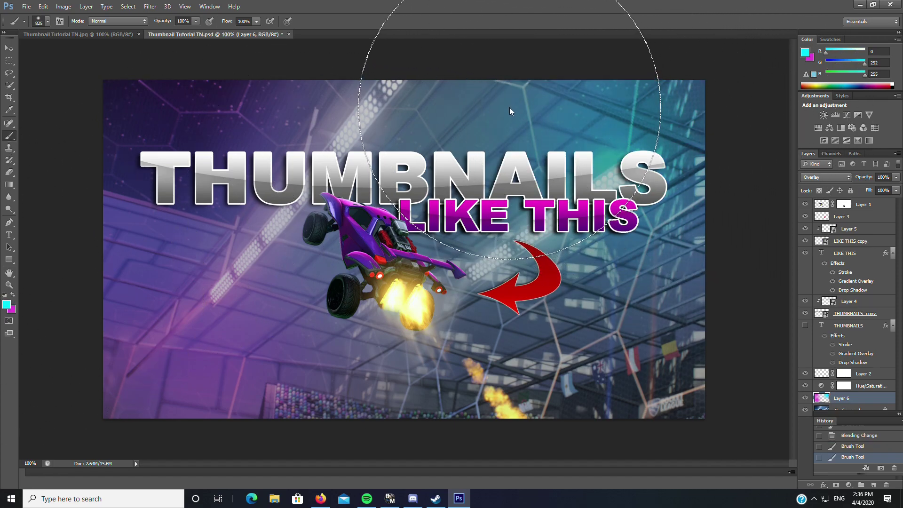
{"action": "left_click", "coordinate": [647, 321]}
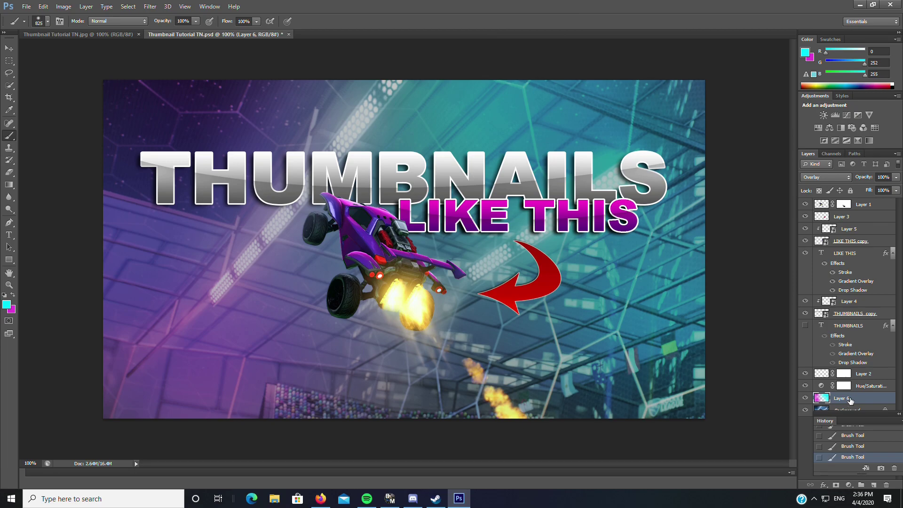
Move Layer 6 above the Hue/Saturation adjustment and set its opacity to 86%
{"action": "left_click_drag", "start_coordinate": [852, 399], "coordinate": [848, 386]}
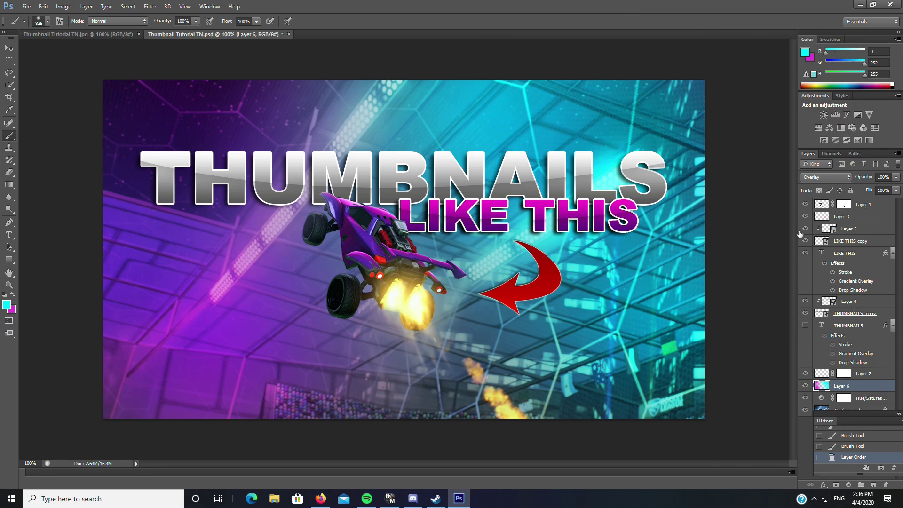
{"action": "left_click", "coordinate": [896, 178]}
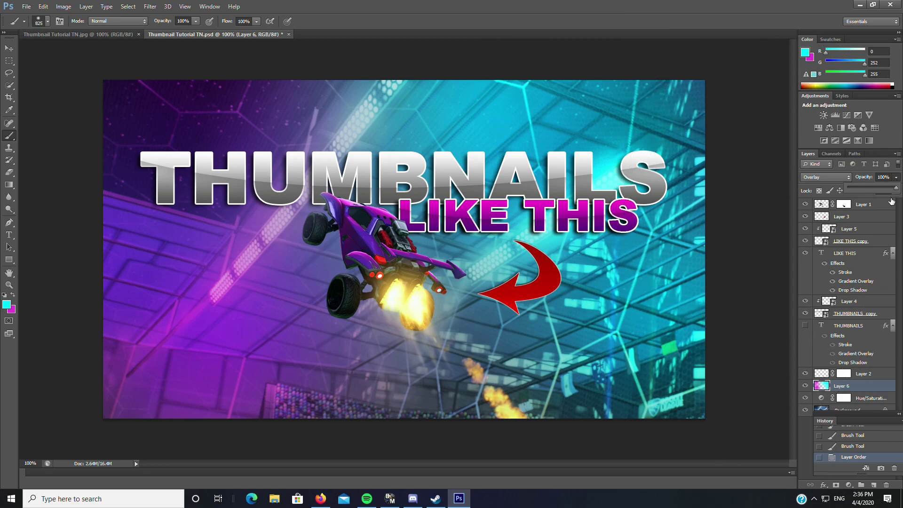
{"action": "left_click_drag", "start_coordinate": [896, 187], "coordinate": [880, 188]}
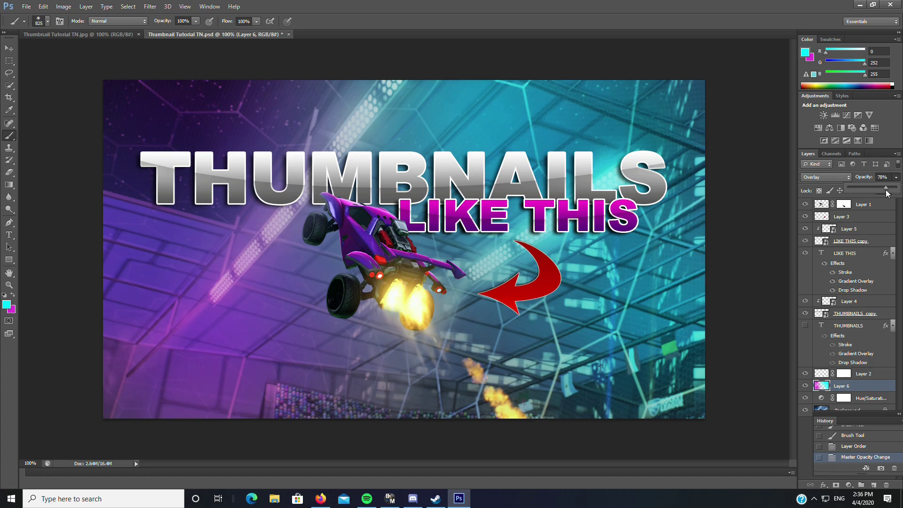
{"action": "left_click_drag", "start_coordinate": [887, 188], "coordinate": [890, 189]}
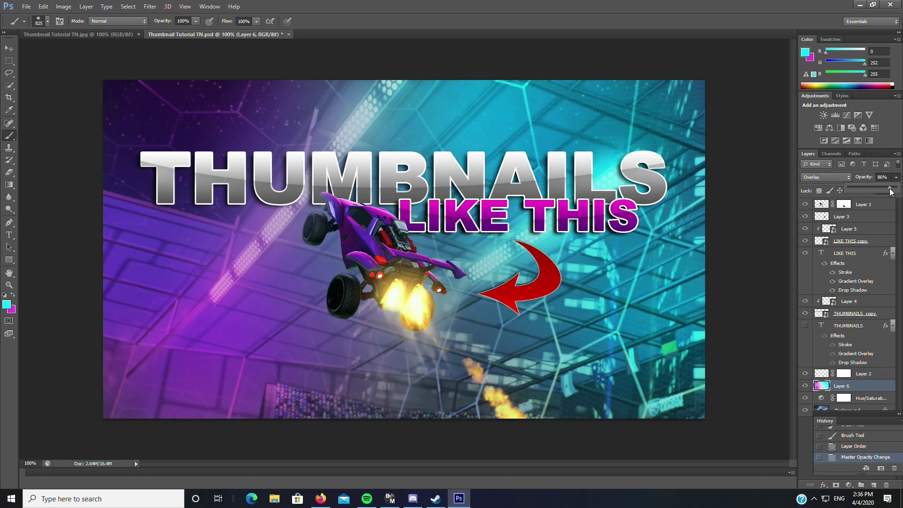